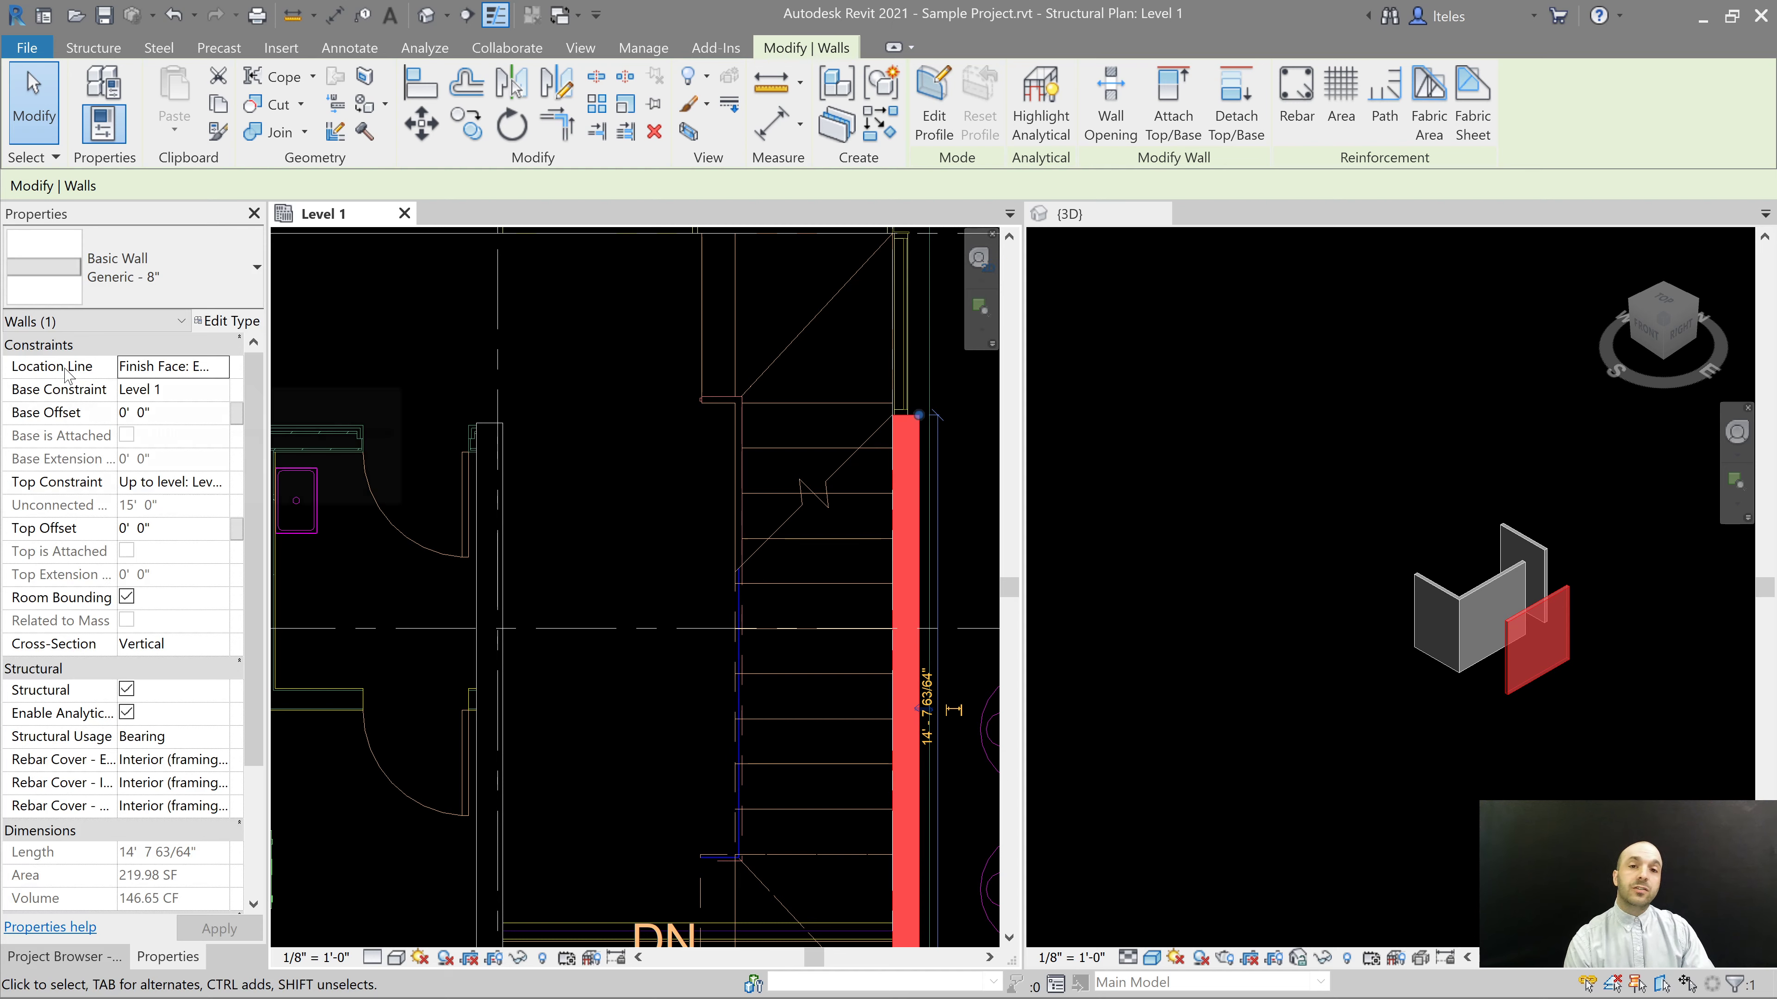
# Review the Location Line options of the selected wall beside the stair, then clear the selection
pyautogui.click(221, 367)
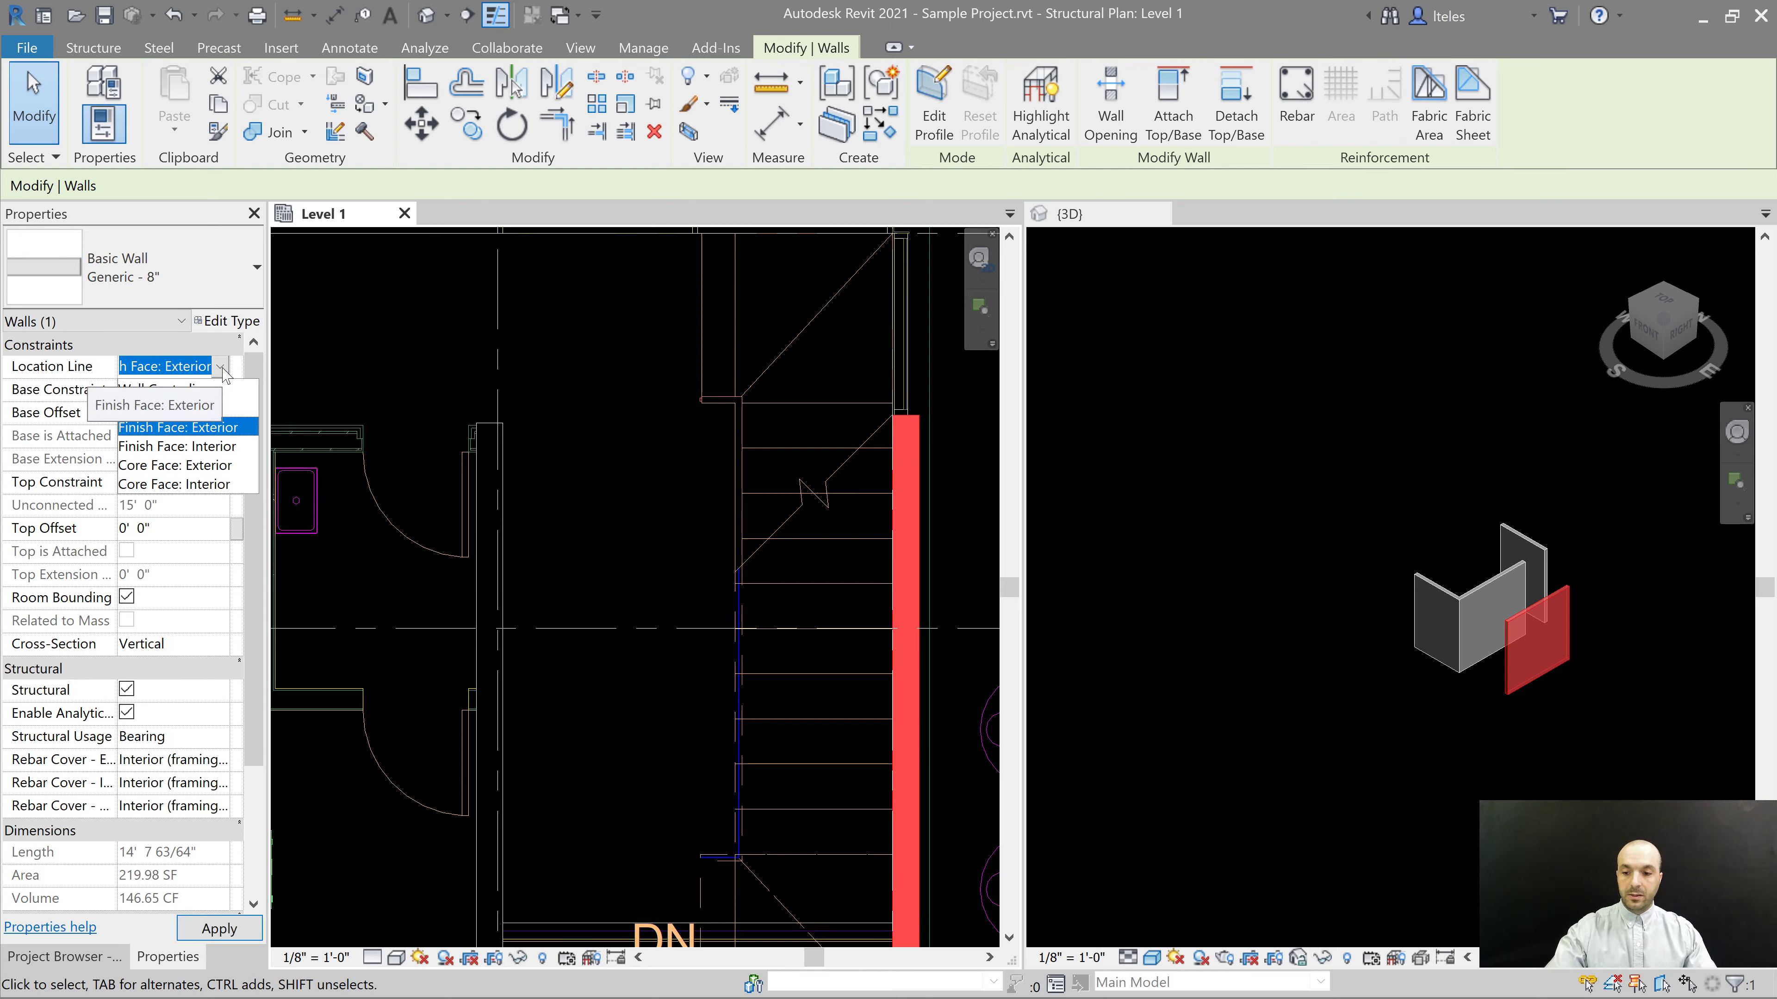
pyautogui.click(224, 374)
pyautogui.click(729, 517)
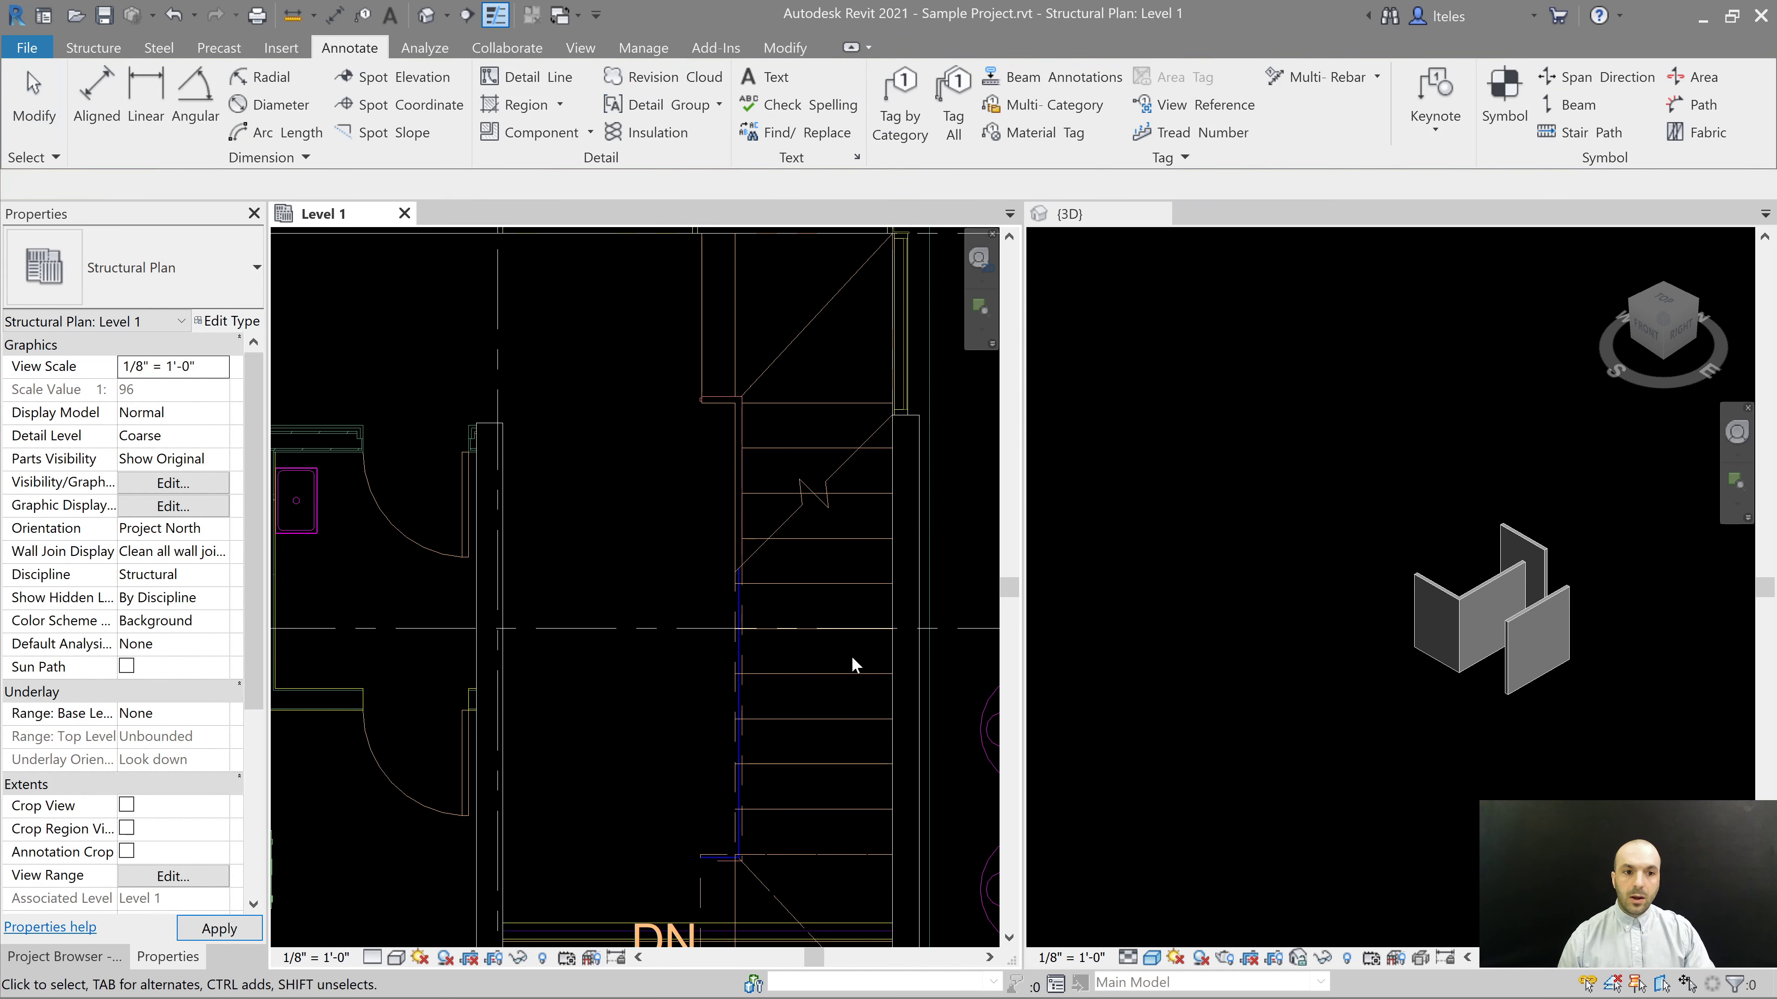
pyautogui.scroll(-3, 794, 620)
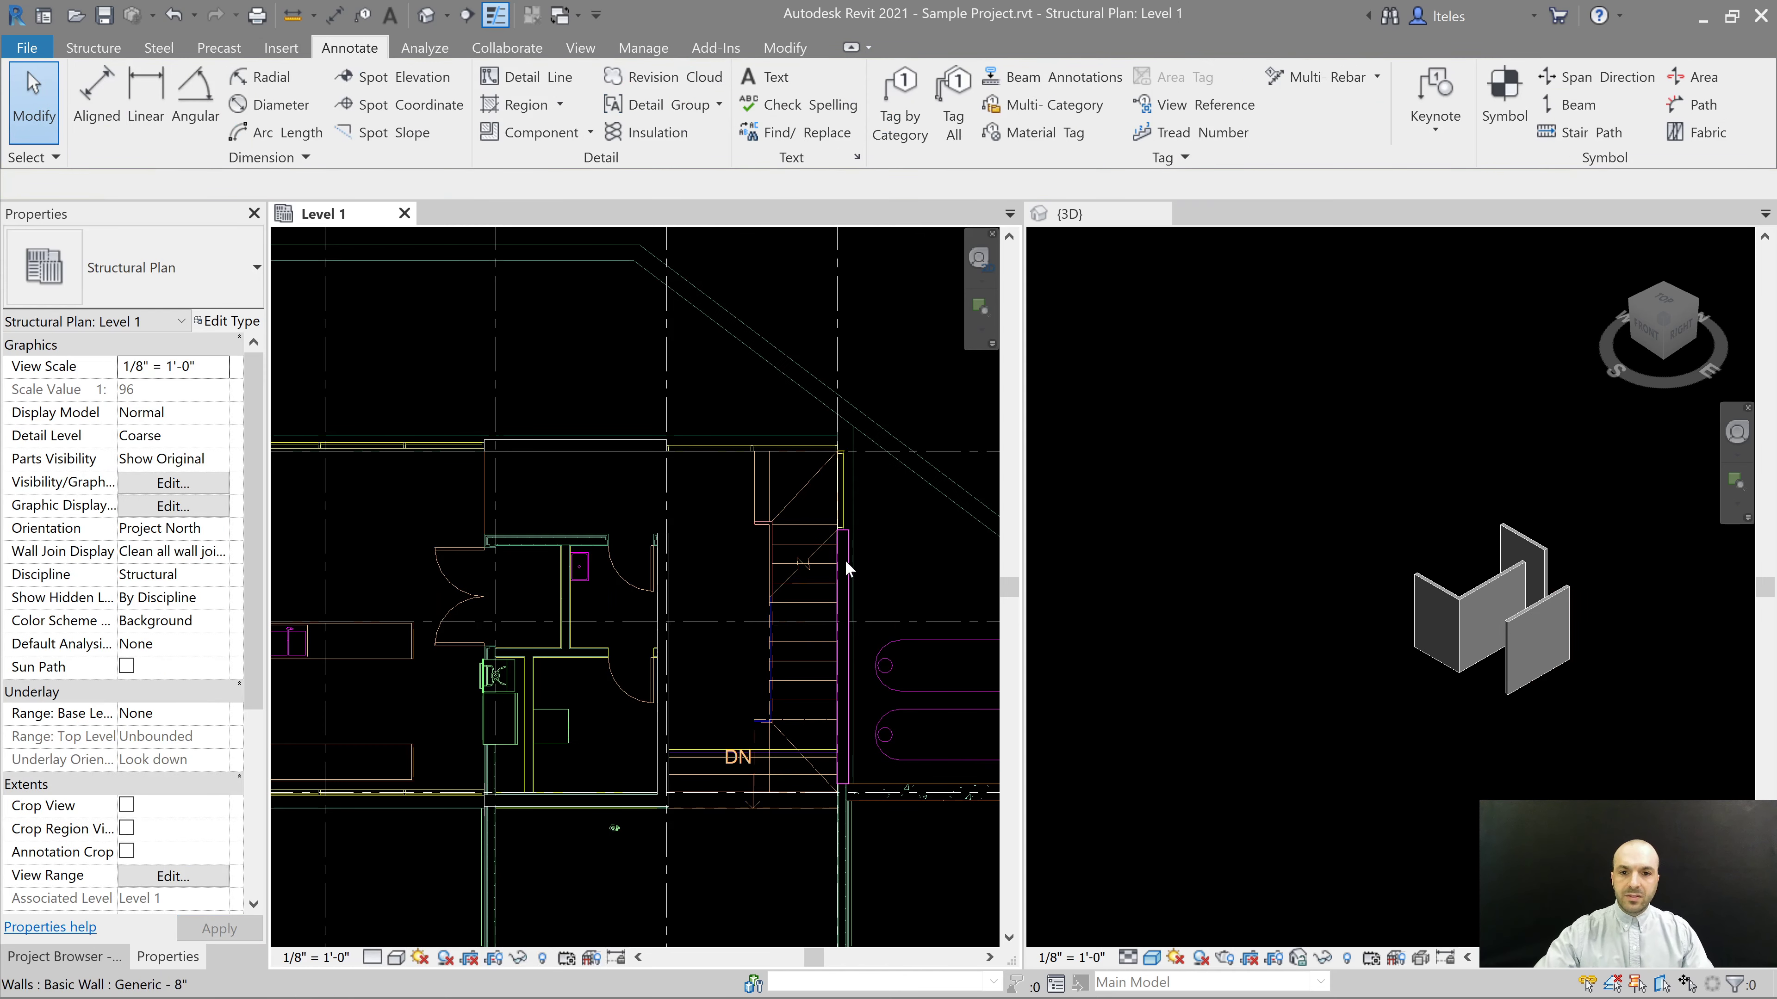
pyautogui.scroll(-1, 808, 598)
pyautogui.scroll(2, 705, 611)
pyautogui.moveTo(758, 578); pyautogui.dragTo(715, 562, button='middle')
pyautogui.scroll(-1, 715, 561)
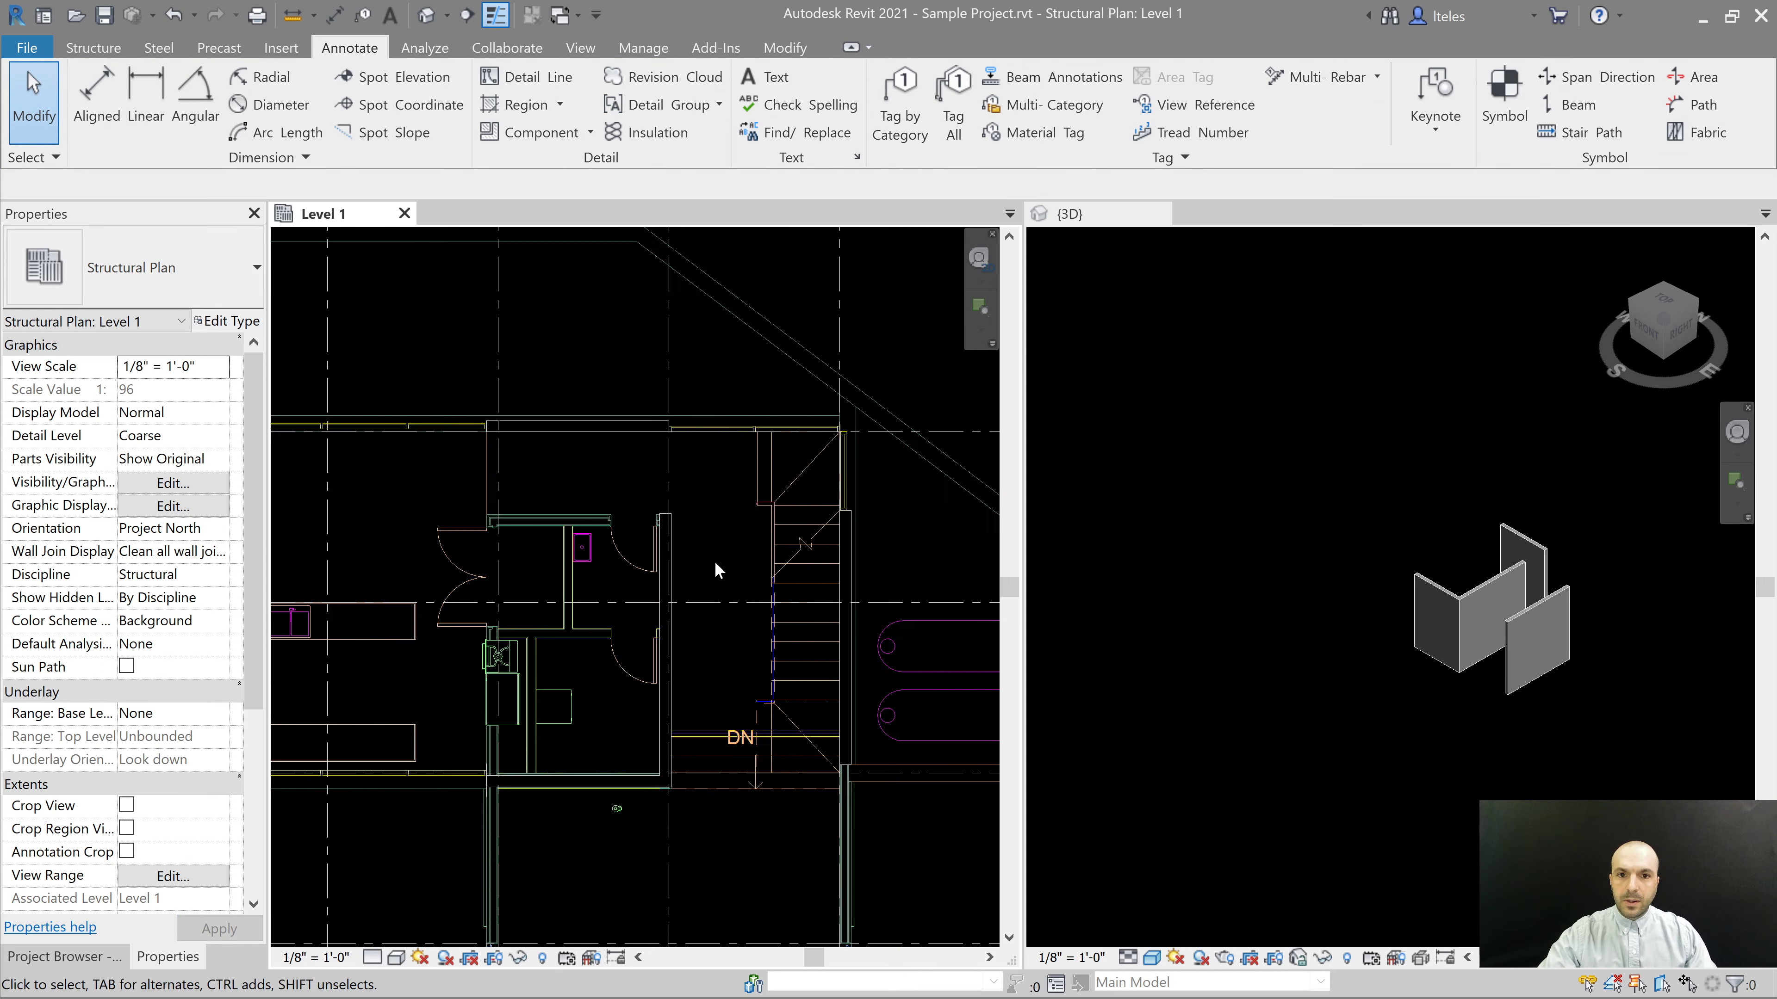
pyautogui.scroll(-1, 715, 561)
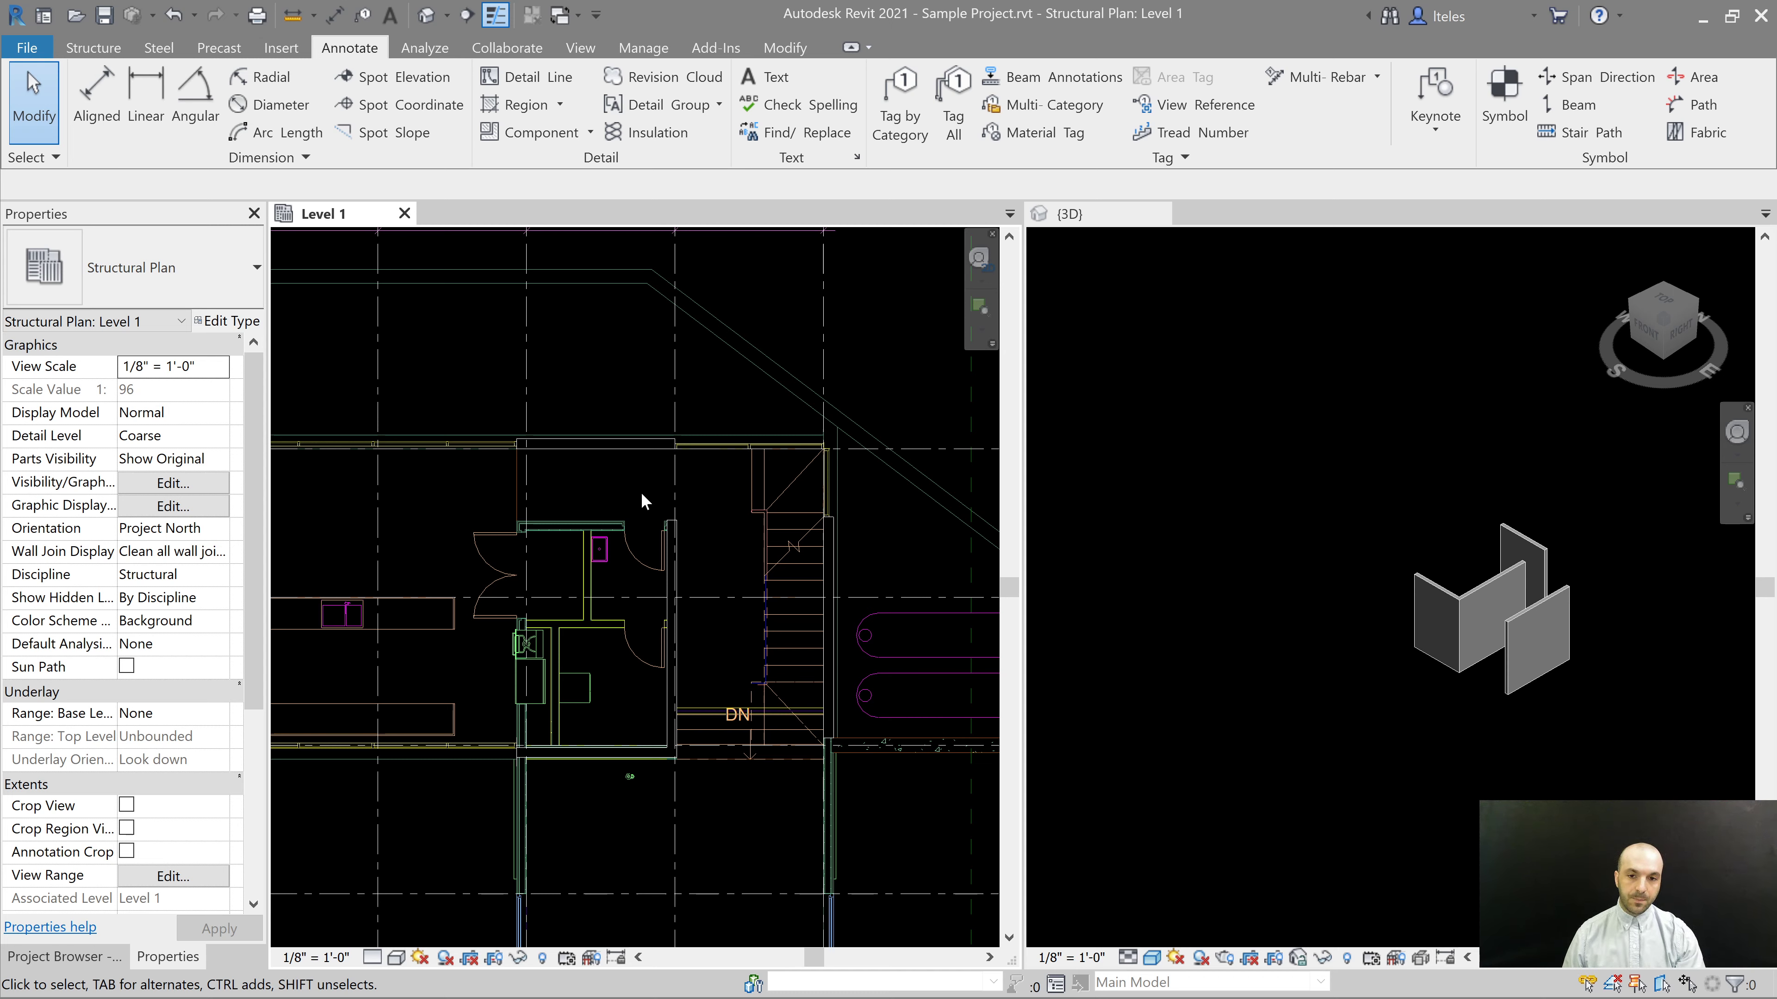
# Select the upper exterior wall and the wall beside the stair in the plan and choose the Exterior - 8" Concrete type for them
pyautogui.scroll(4, 599, 467)
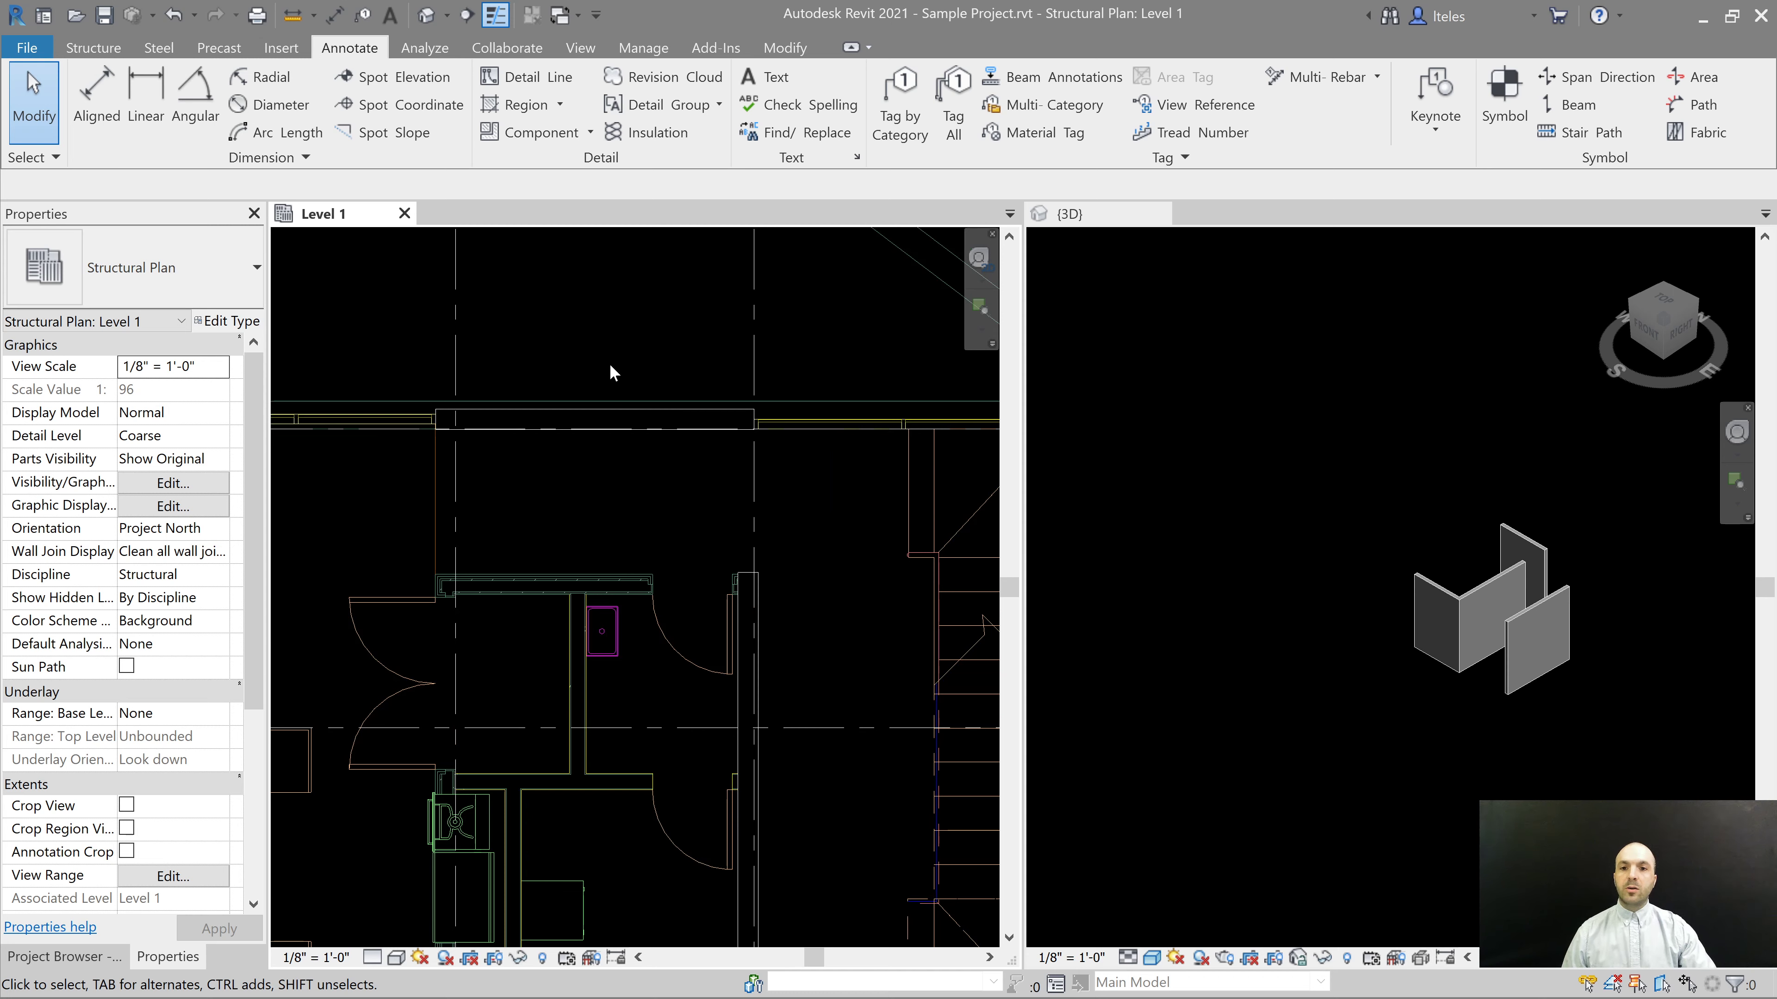
pyautogui.scroll(1, 608, 329)
pyautogui.moveTo(608, 331); pyautogui.dragTo(633, 353, button='middle')
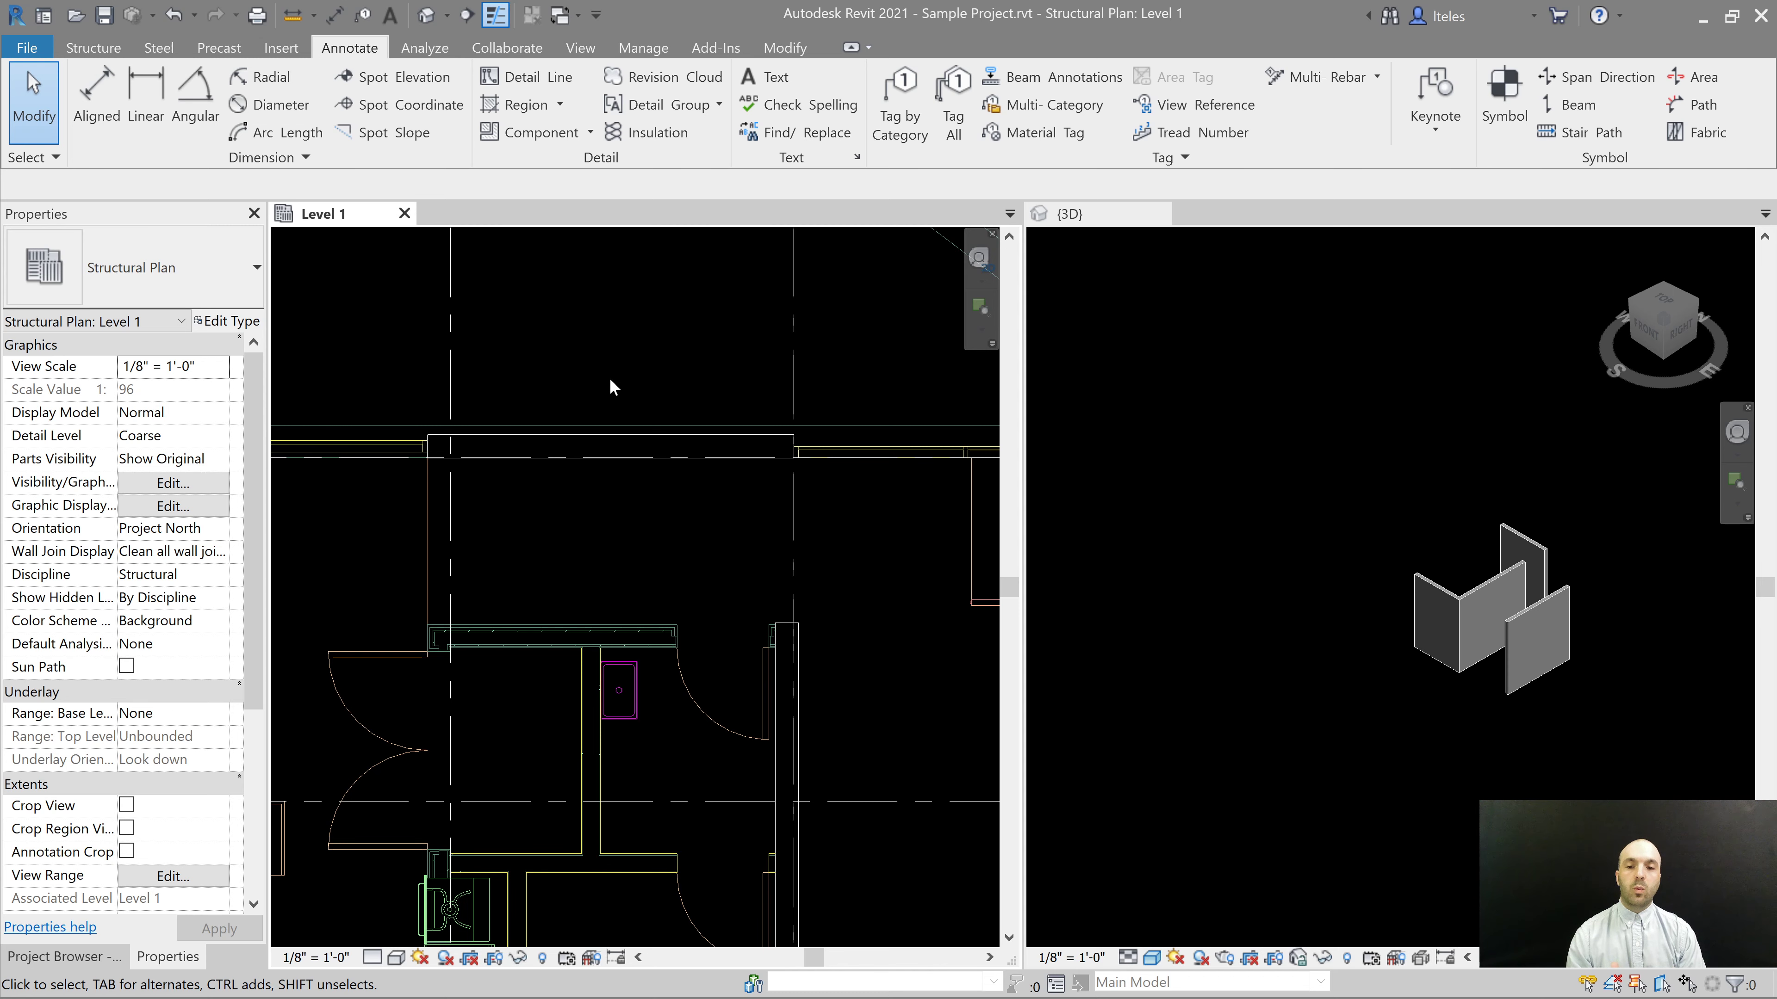
pyautogui.click(603, 346)
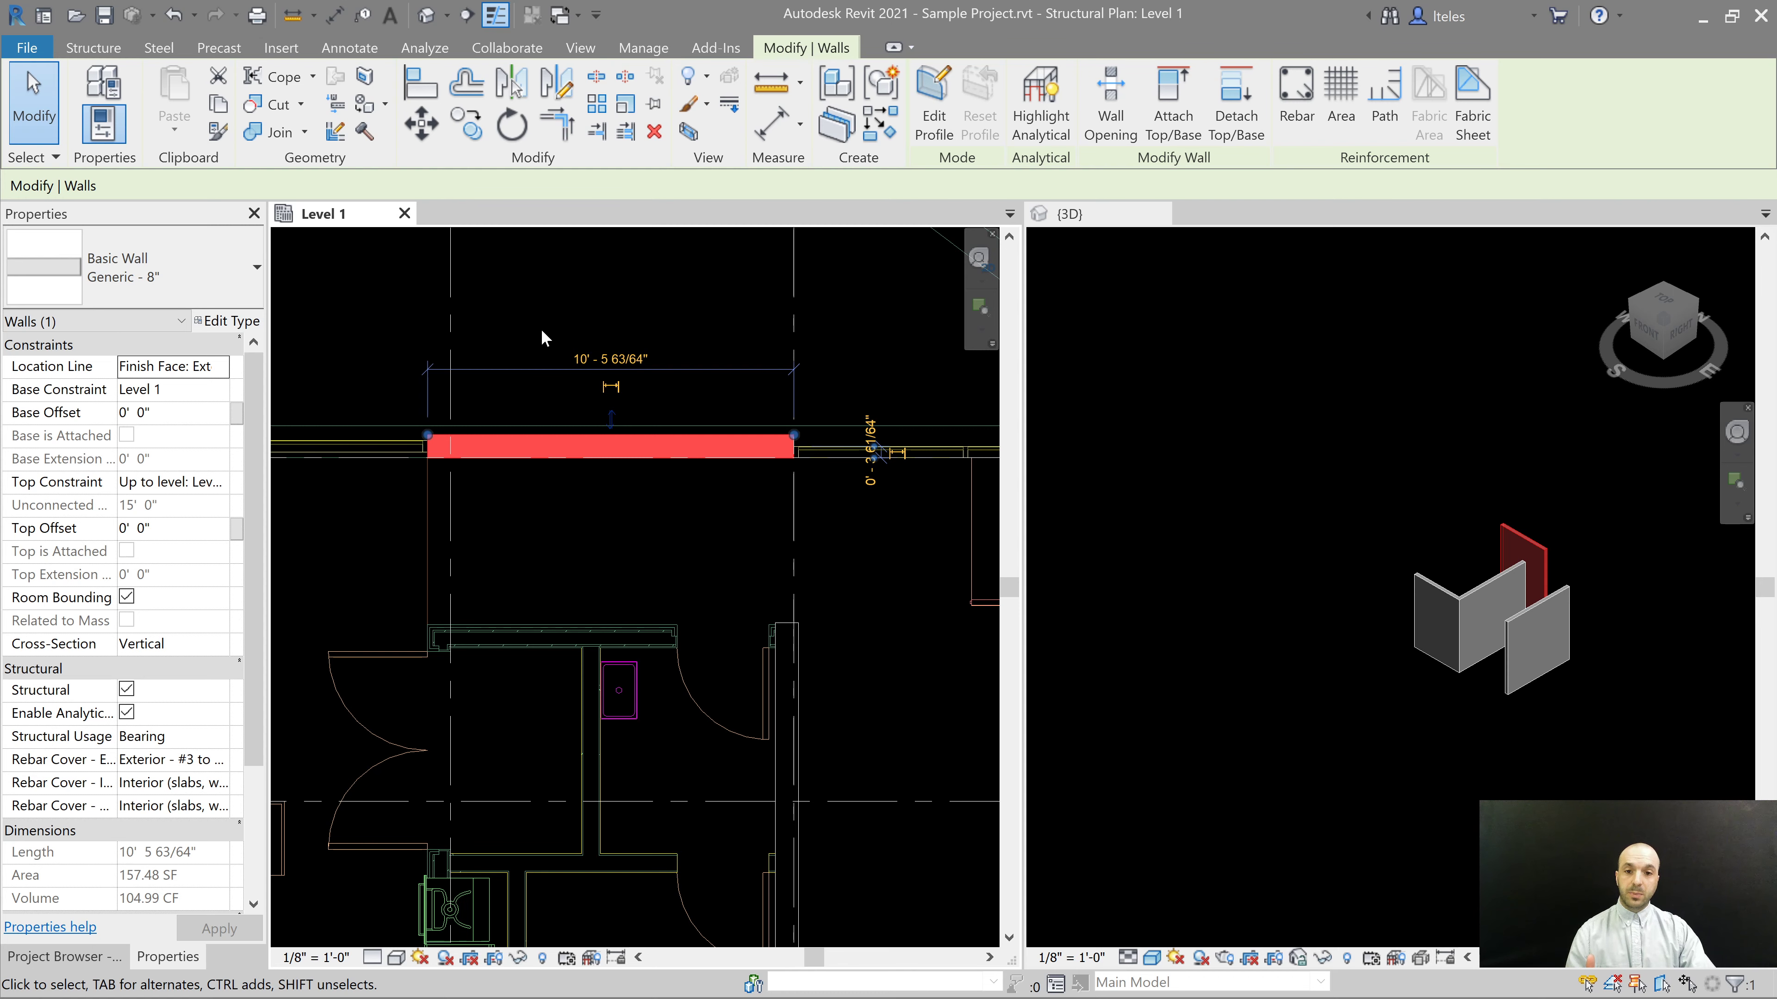
pyautogui.scroll(-2, 542, 326)
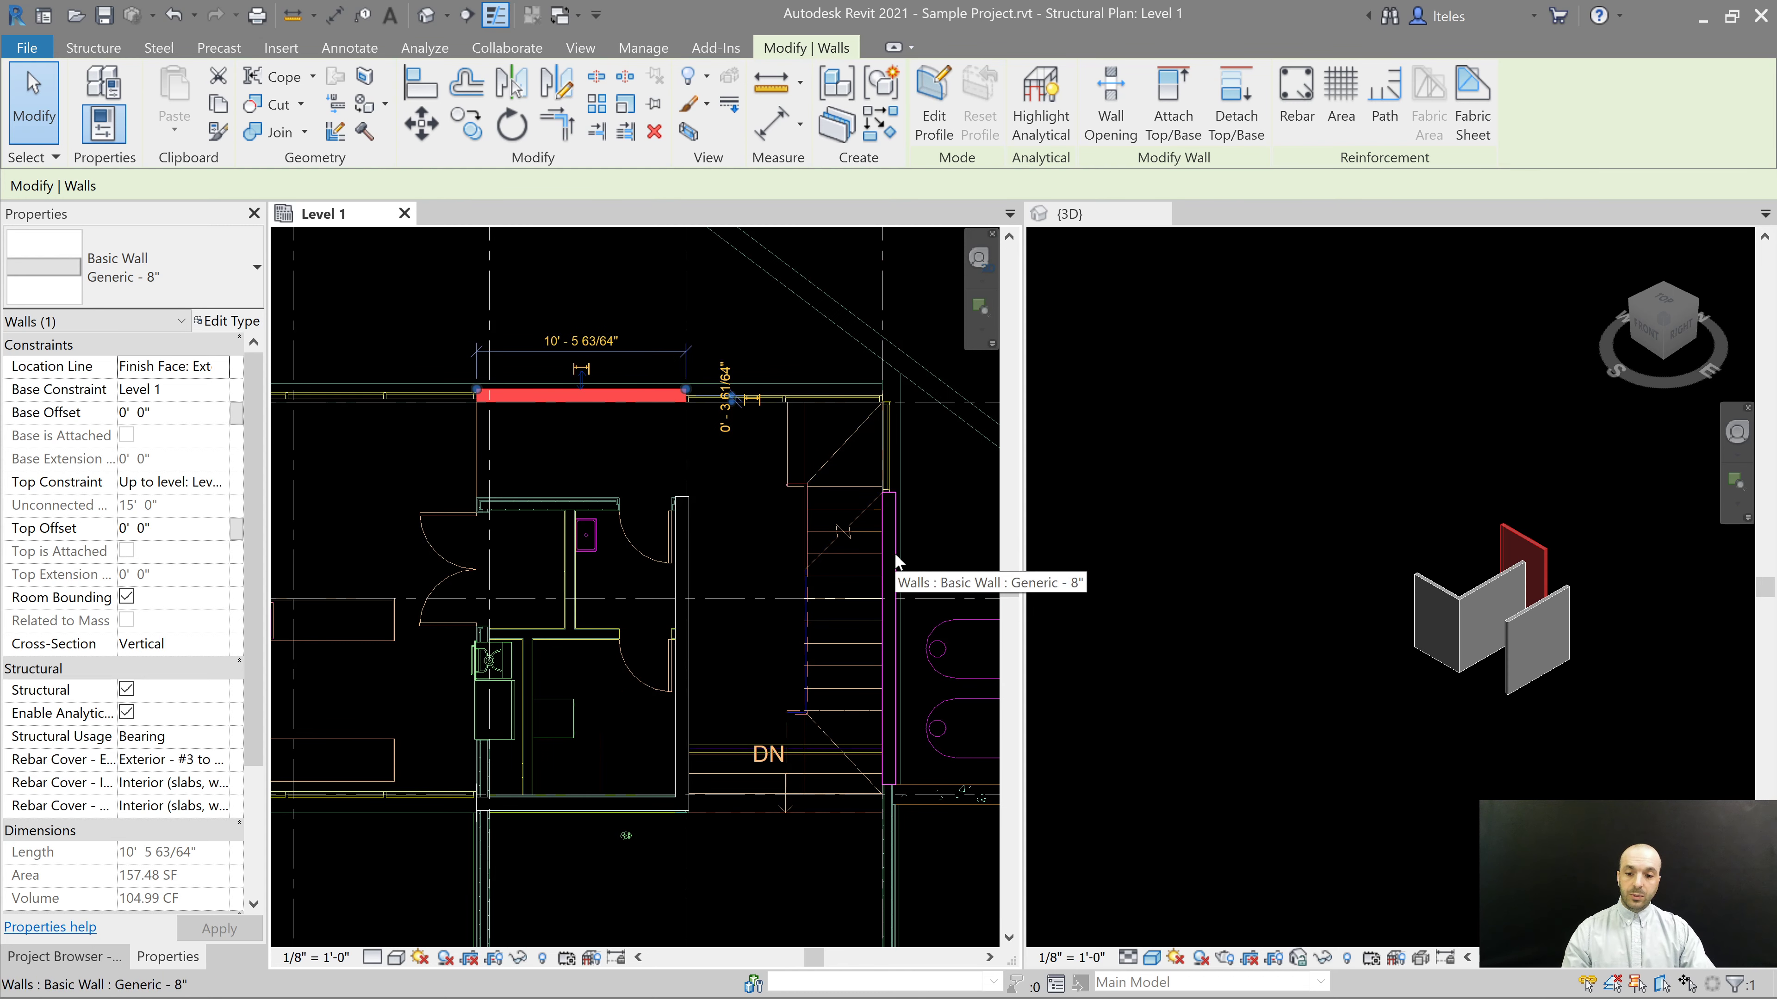
pyautogui.keyDown('ctrl'); pyautogui.click(938, 550); pyautogui.keyUp('ctrl')
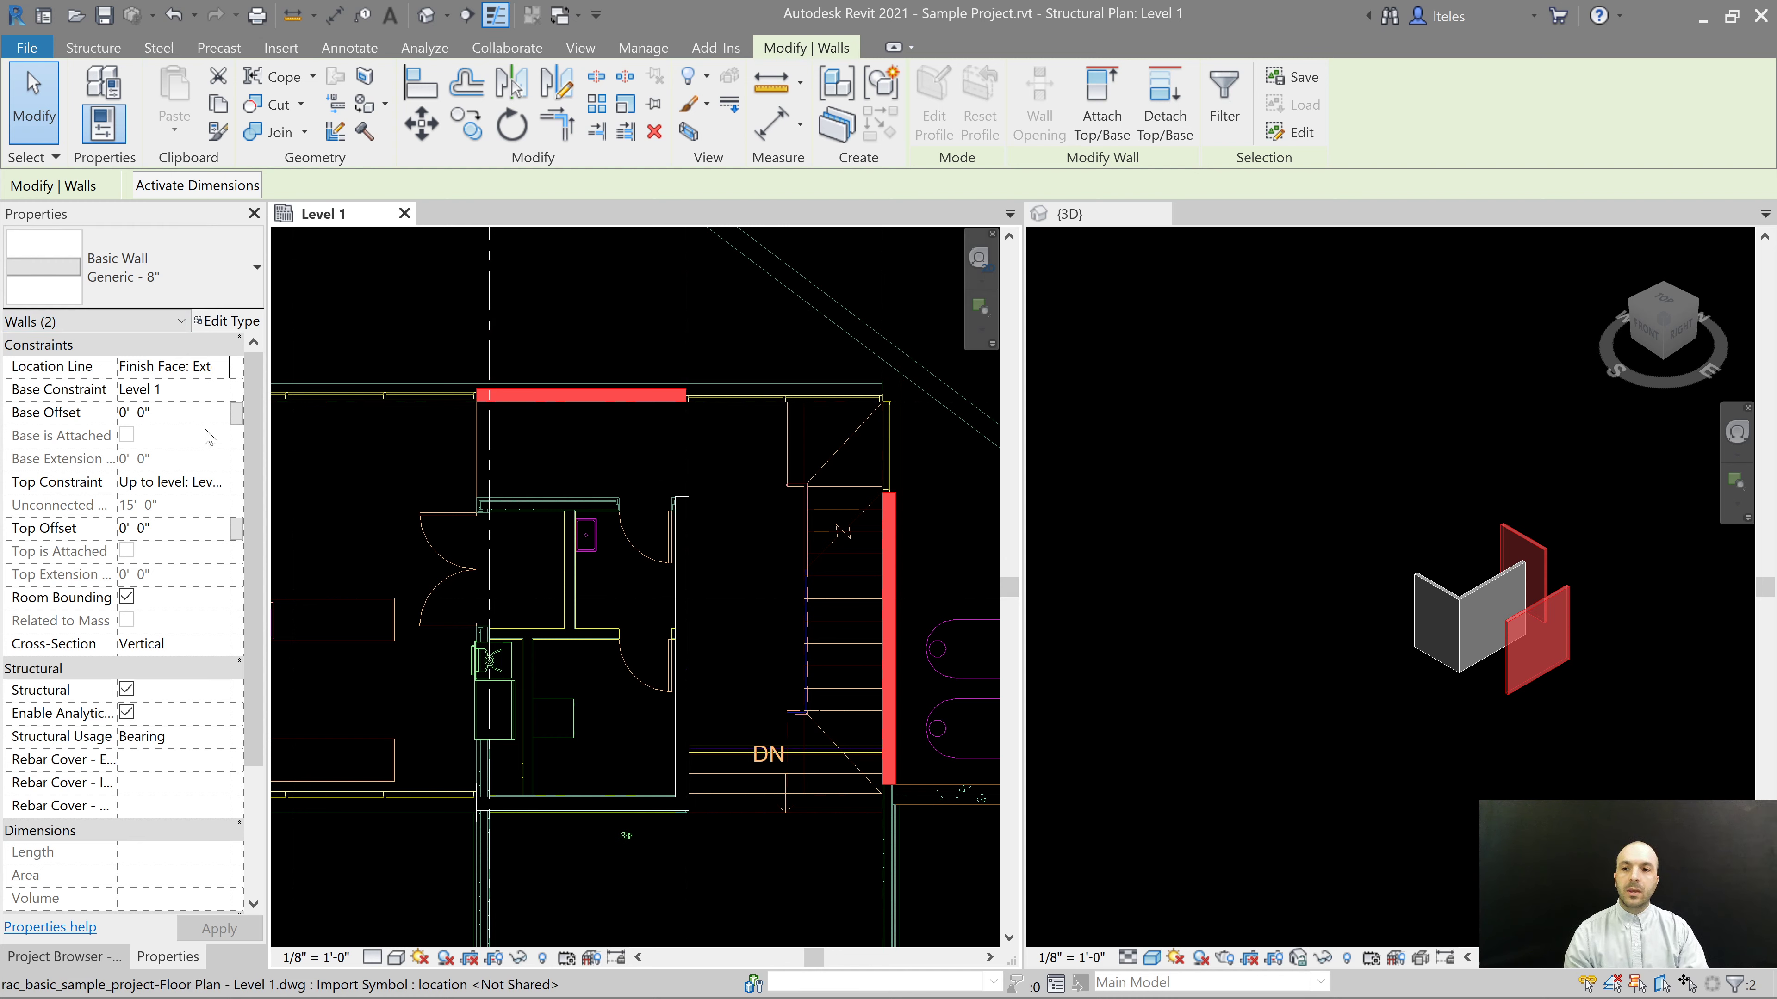
pyautogui.click(263, 329)
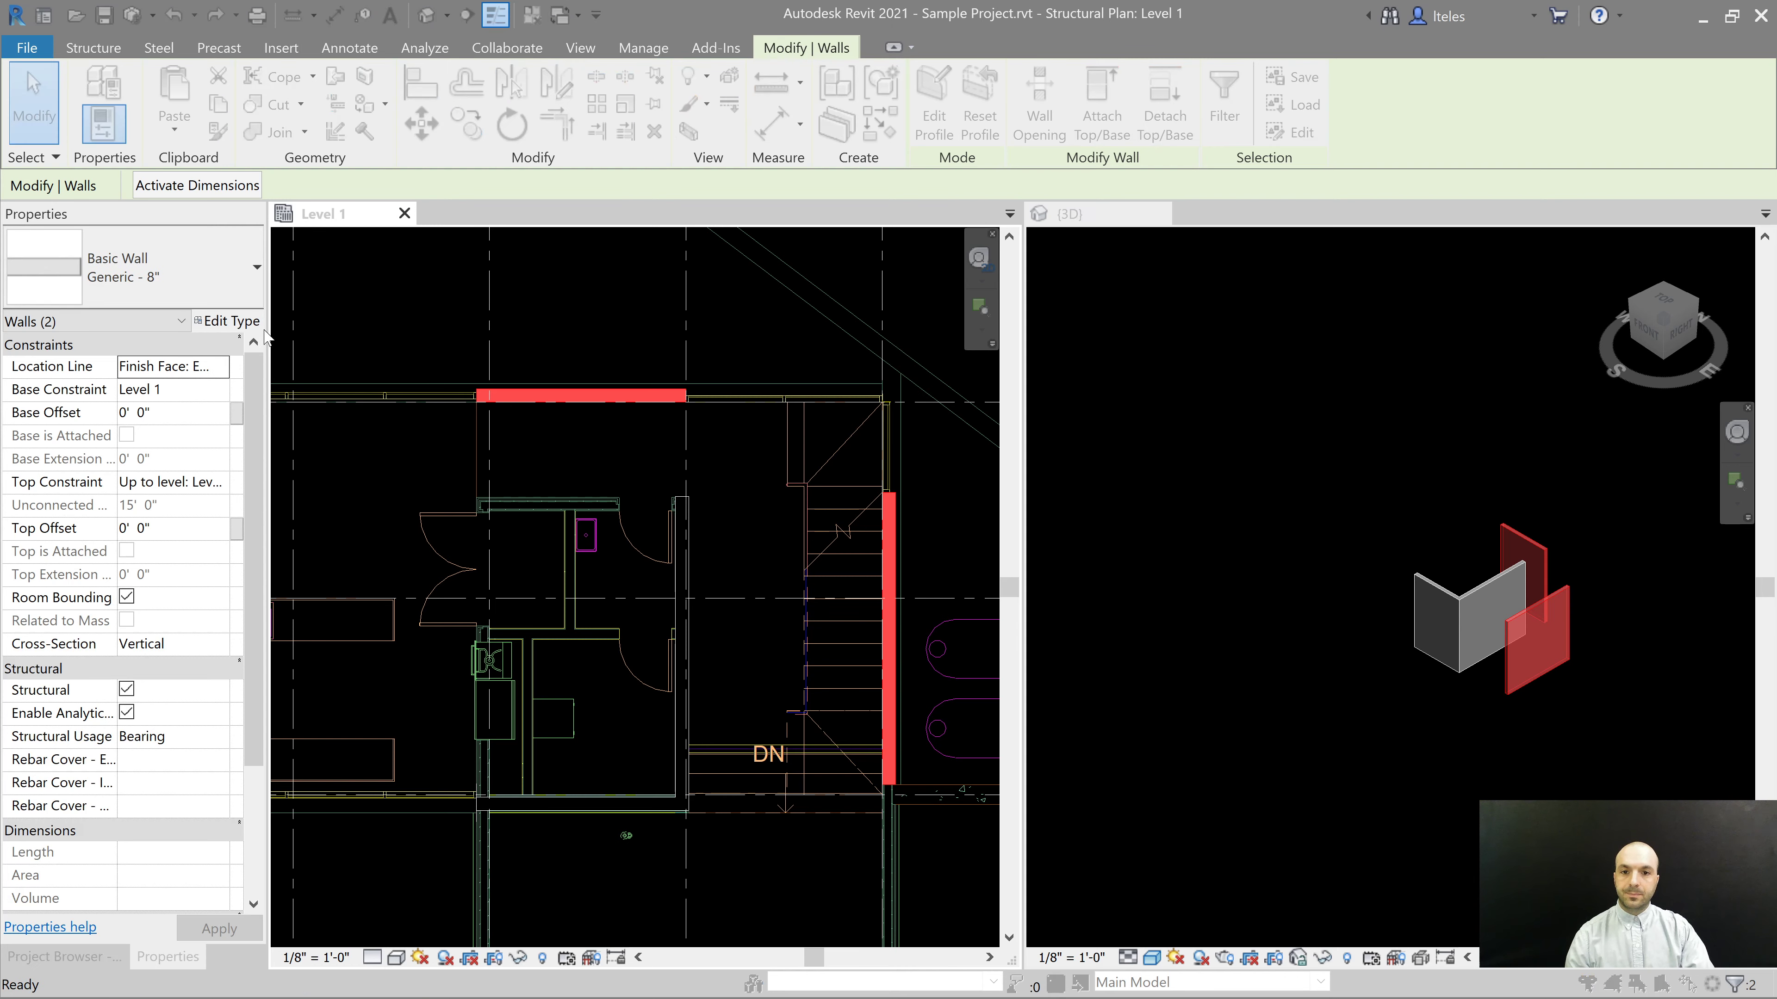
pyautogui.moveTo(1161, 168); pyautogui.dragTo(669, 168)
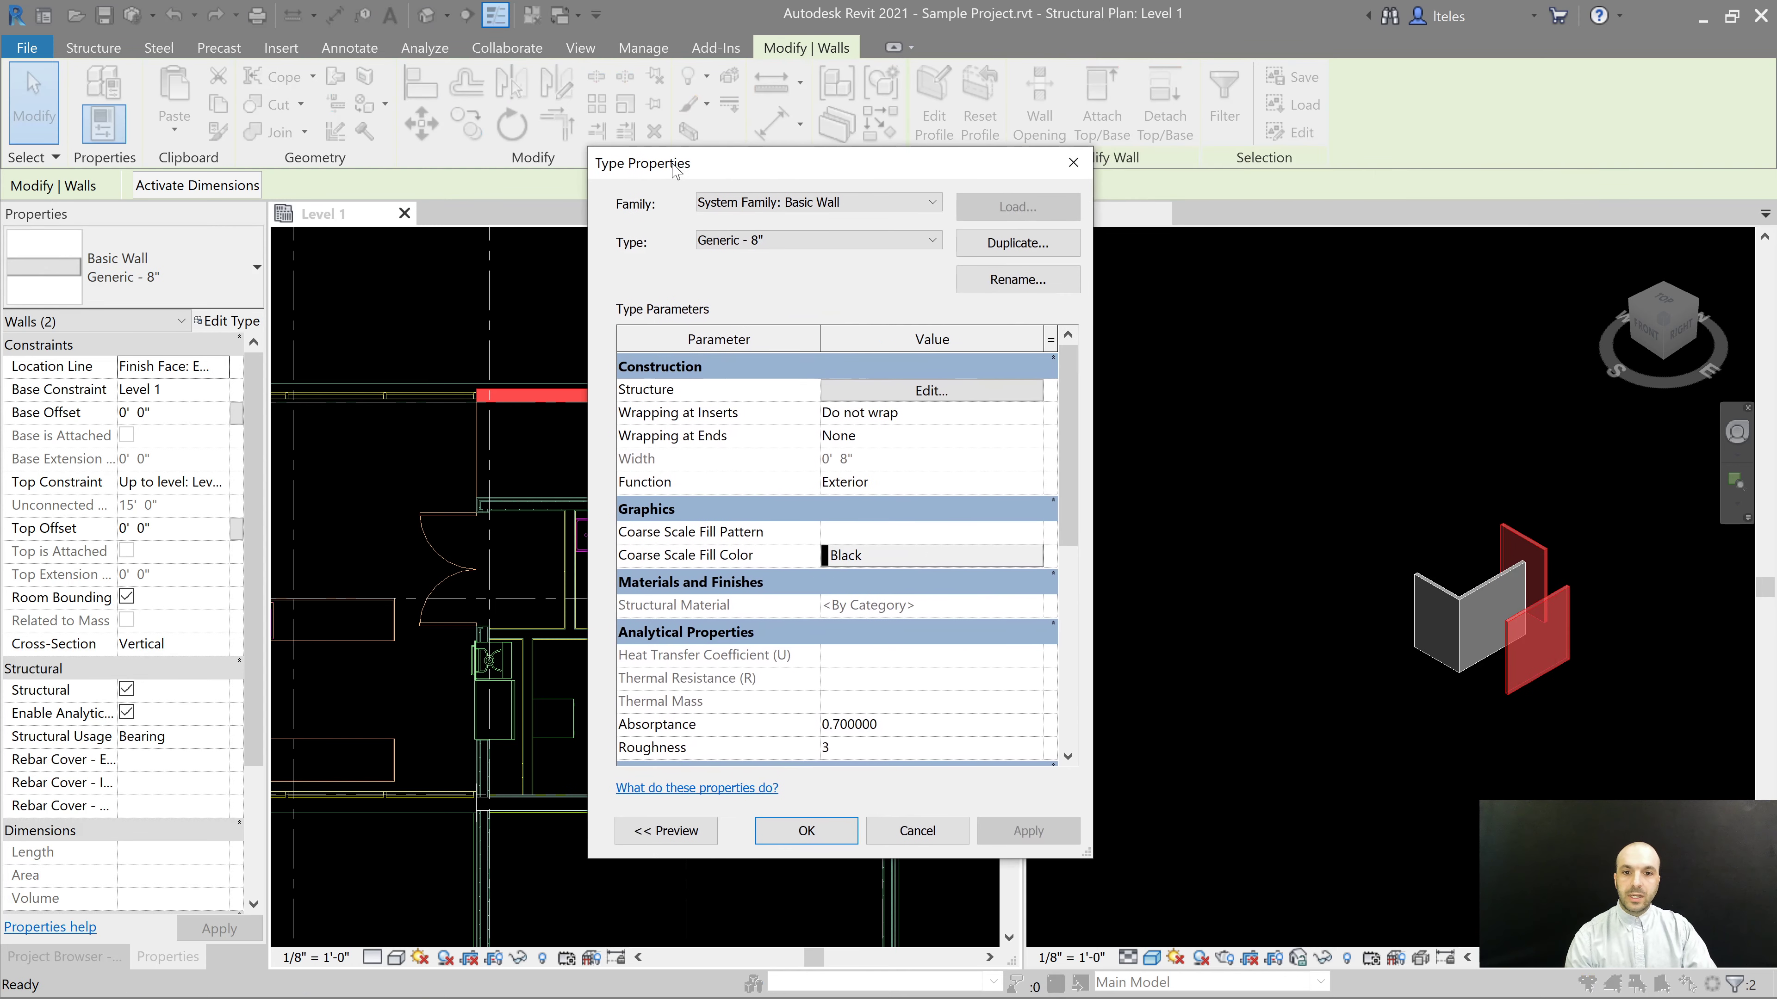
pyautogui.click(740, 242)
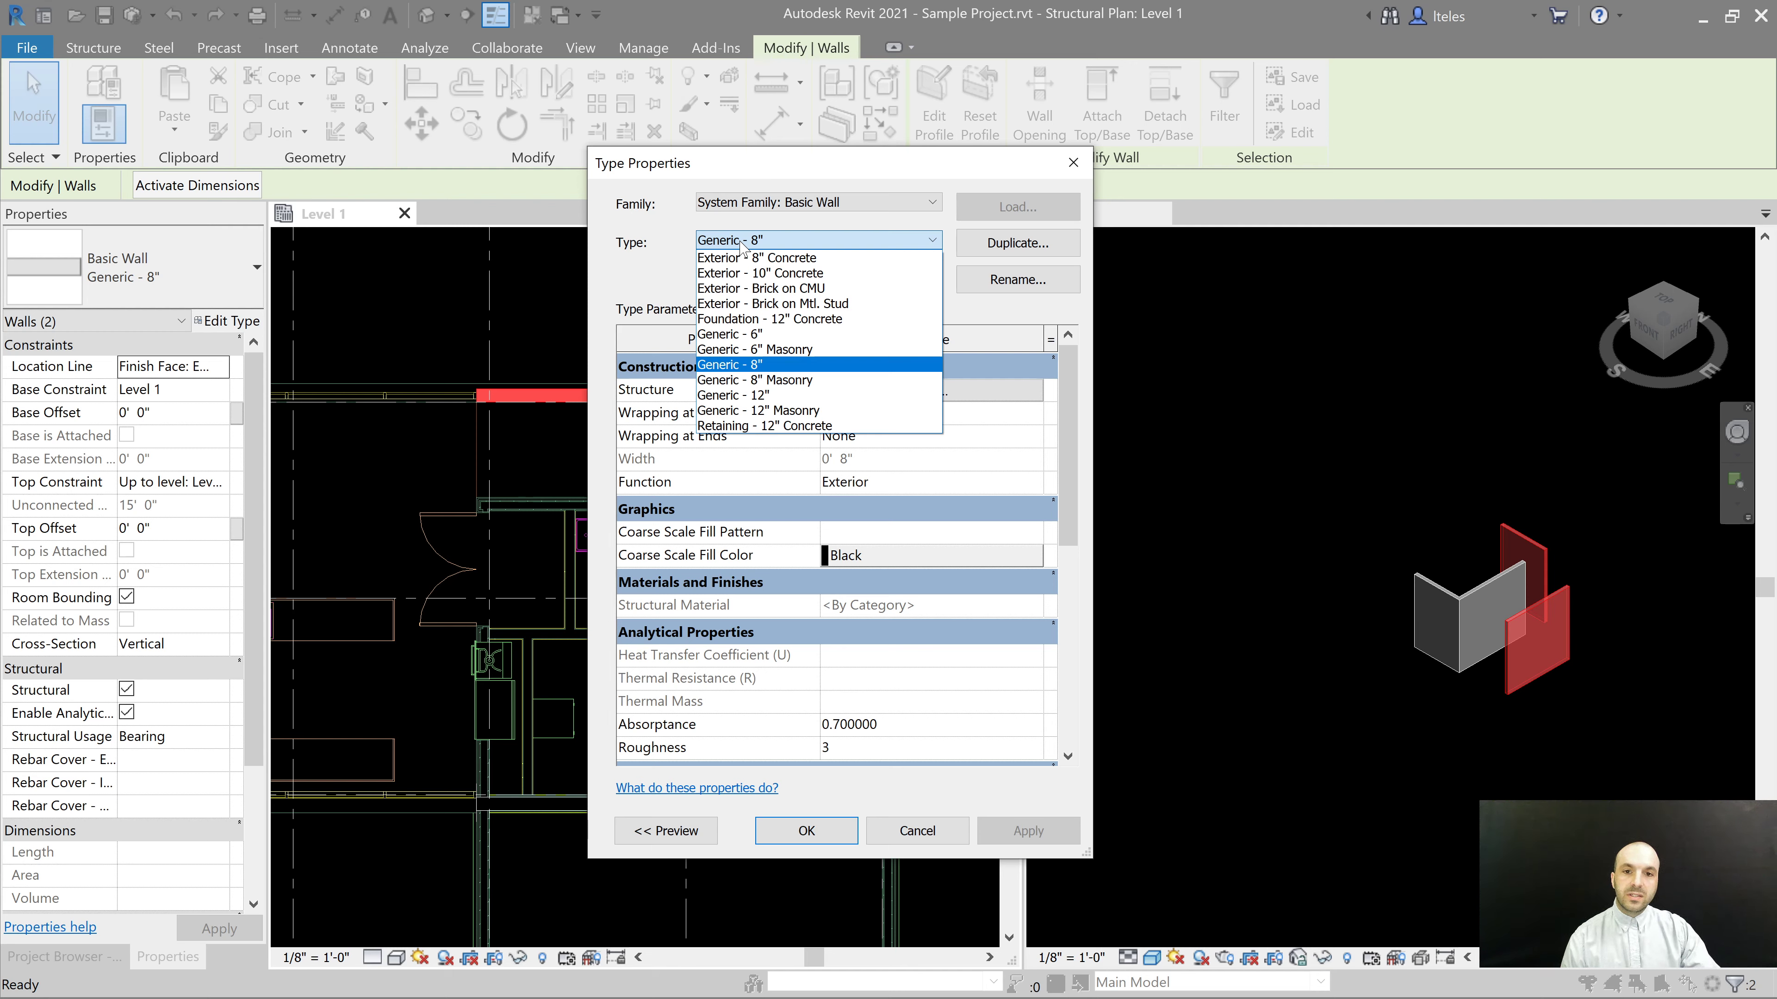
pyautogui.click(747, 258)
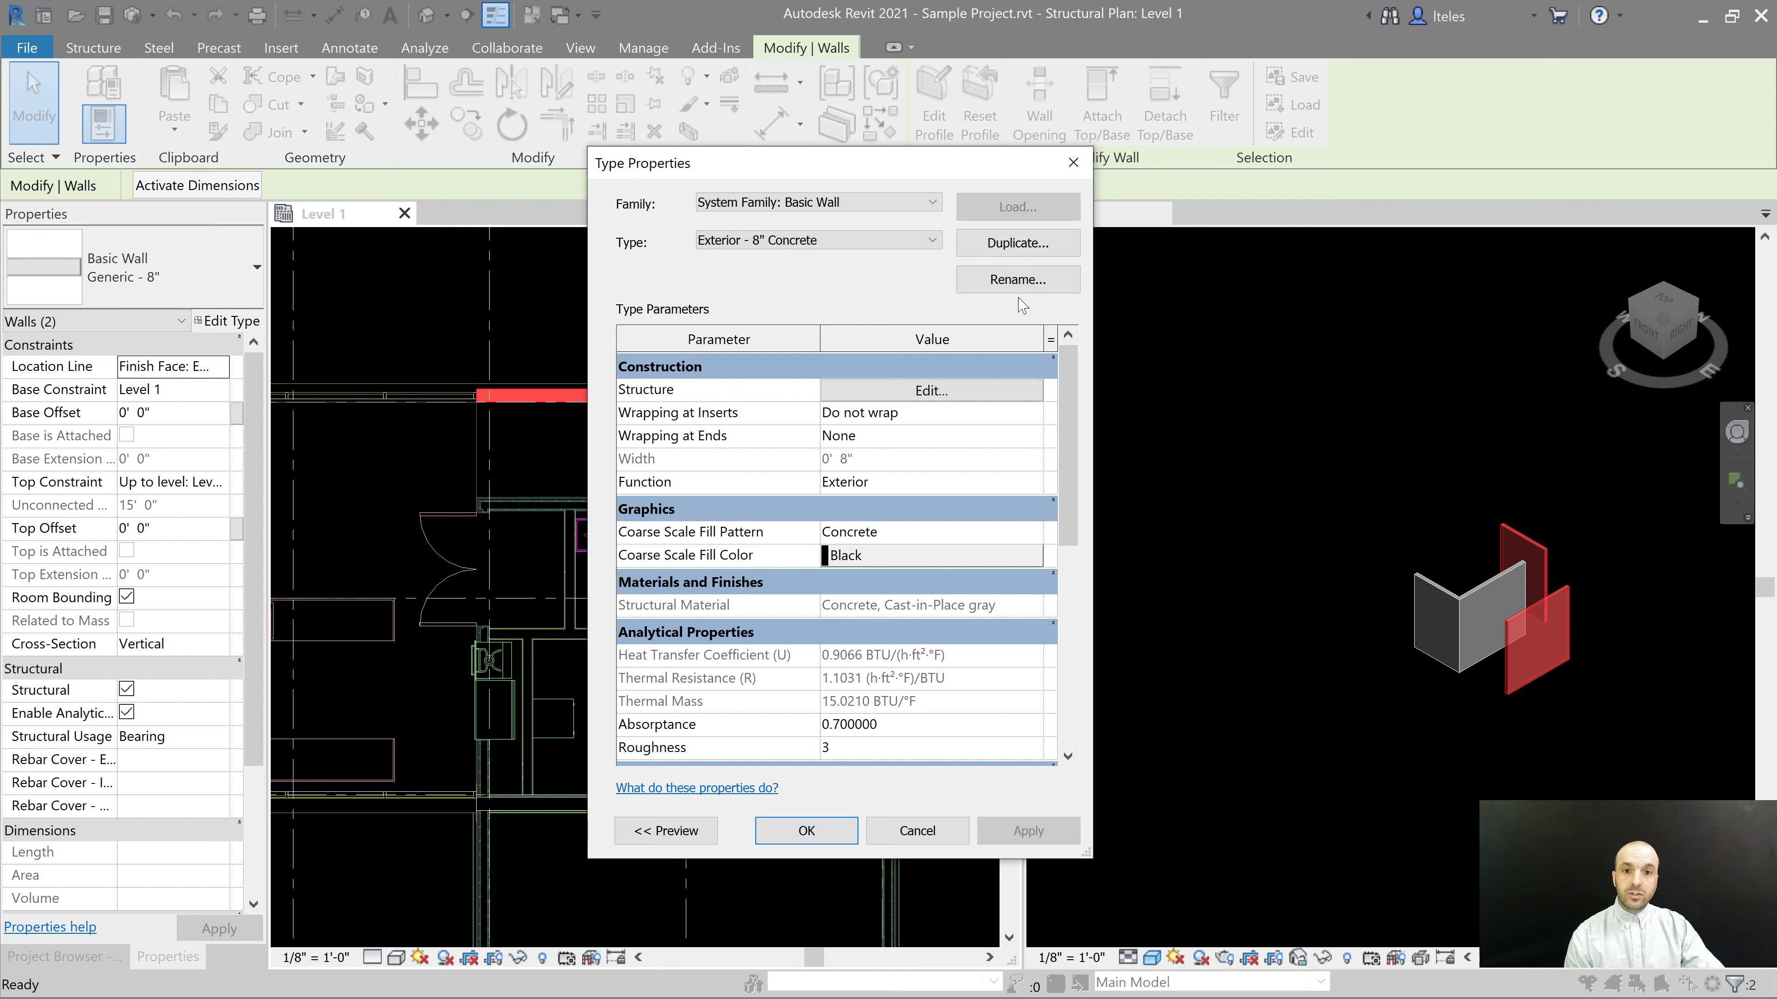
# Rename the chosen wall type to Shotcrete - Exterior - 8" and apply it to both selected walls
pyautogui.click(1018, 283)
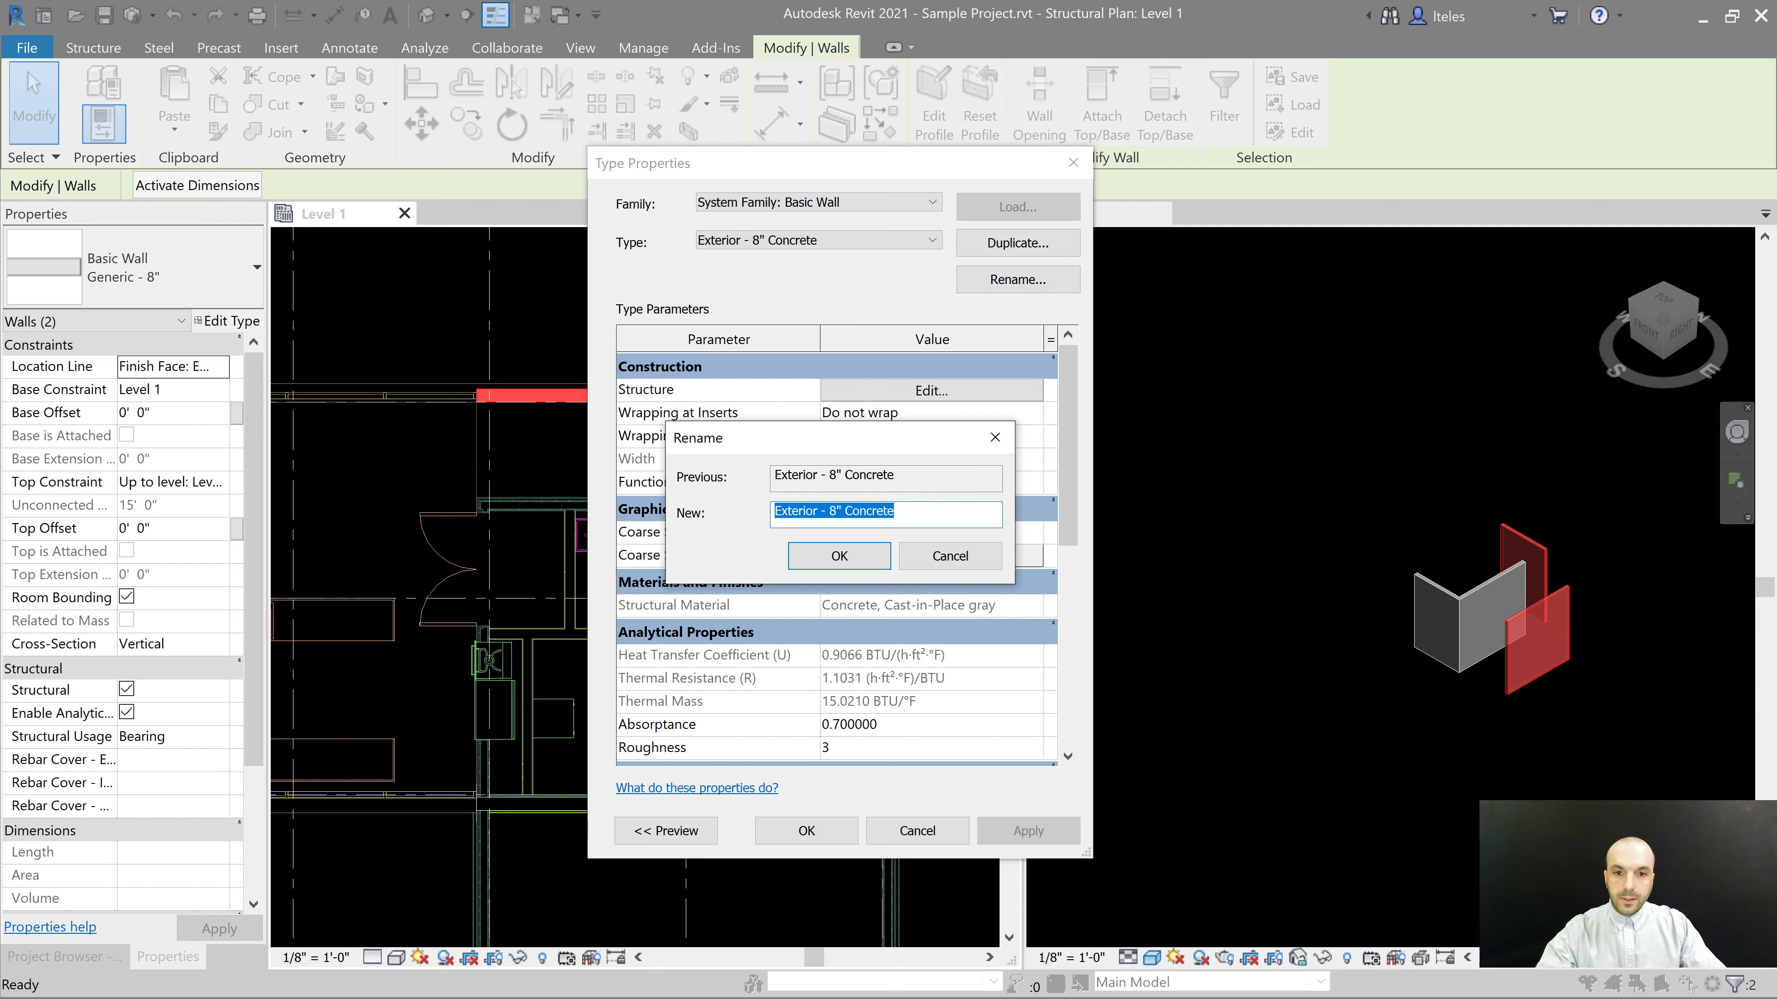
pyautogui.moveTo(845, 511); pyautogui.dragTo(903, 510)
pyautogui.press('BackSpace')
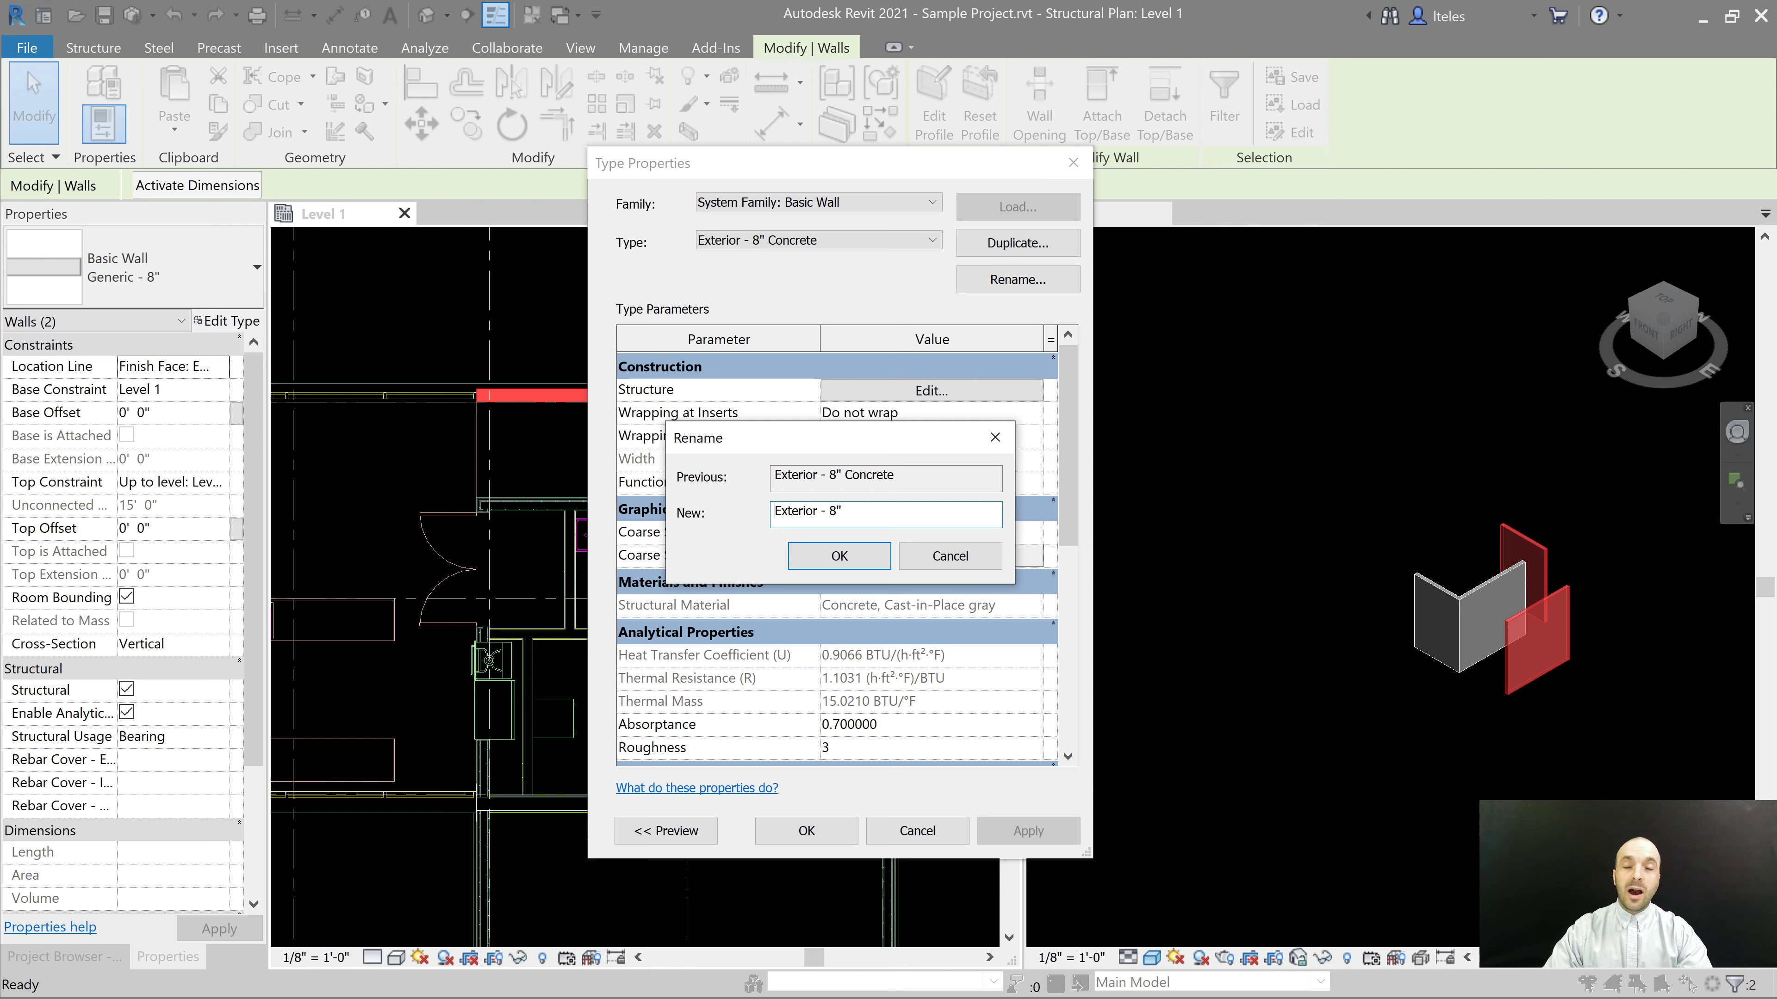
pyautogui.write('Shotcrete')
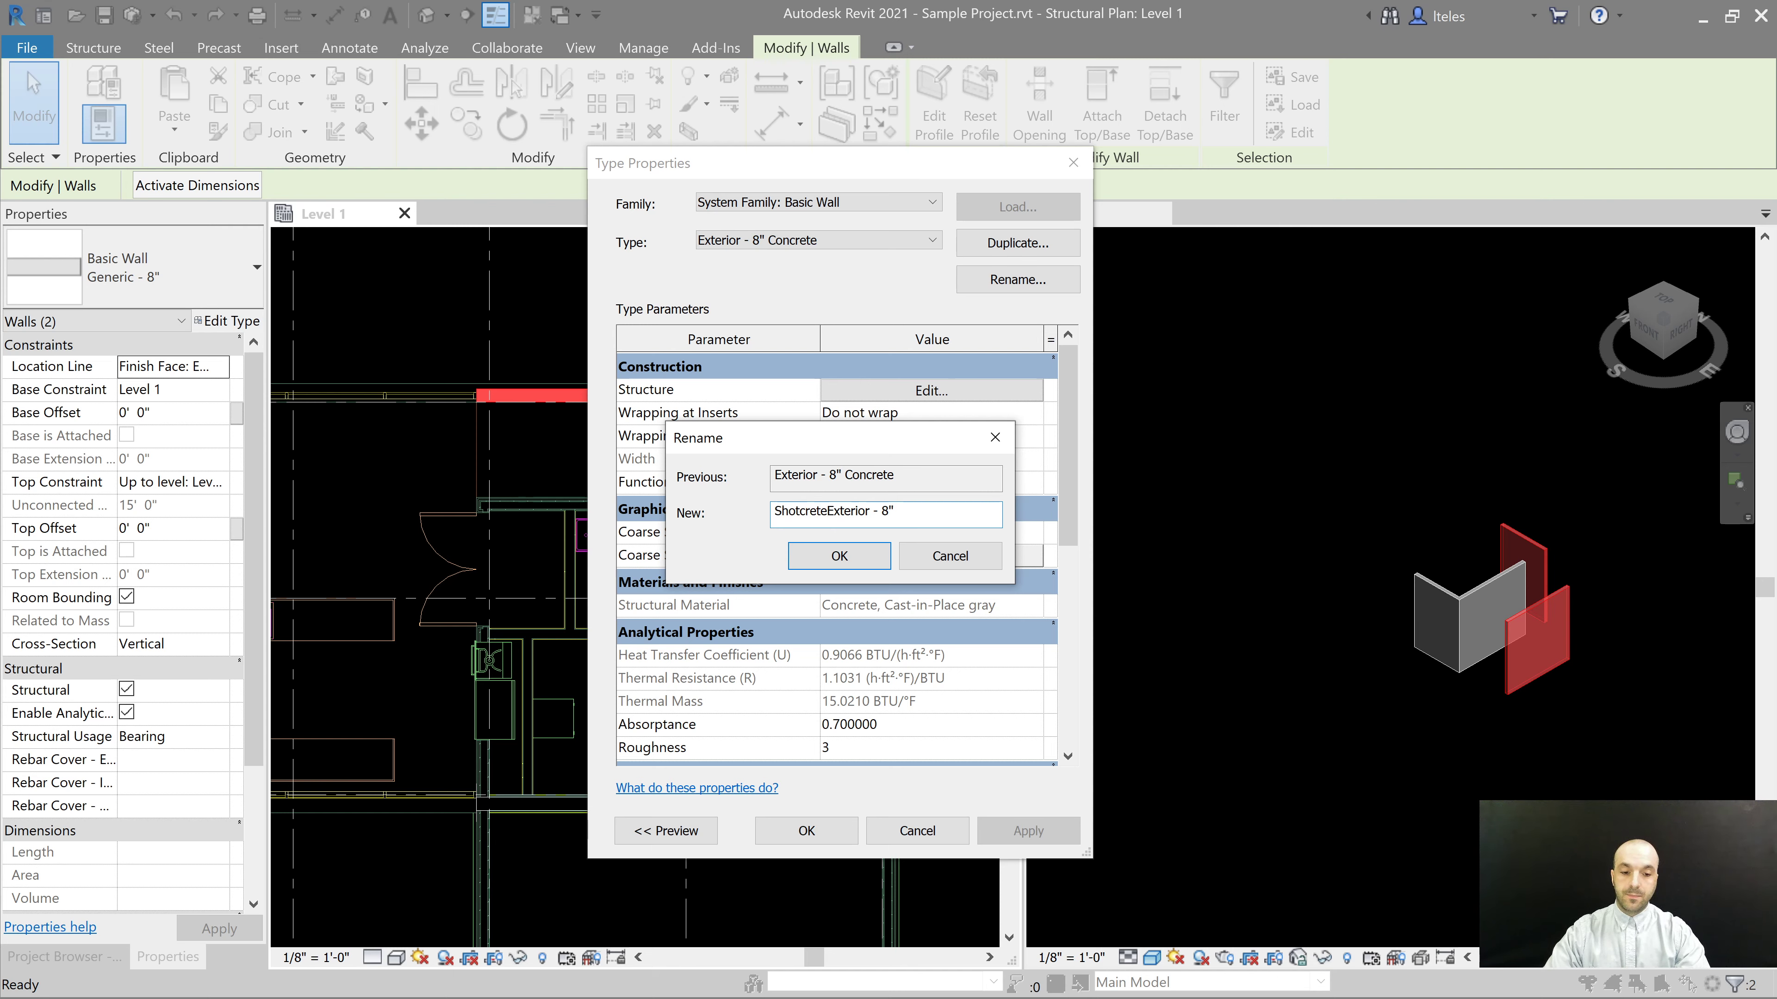
pyautogui.write(' -')
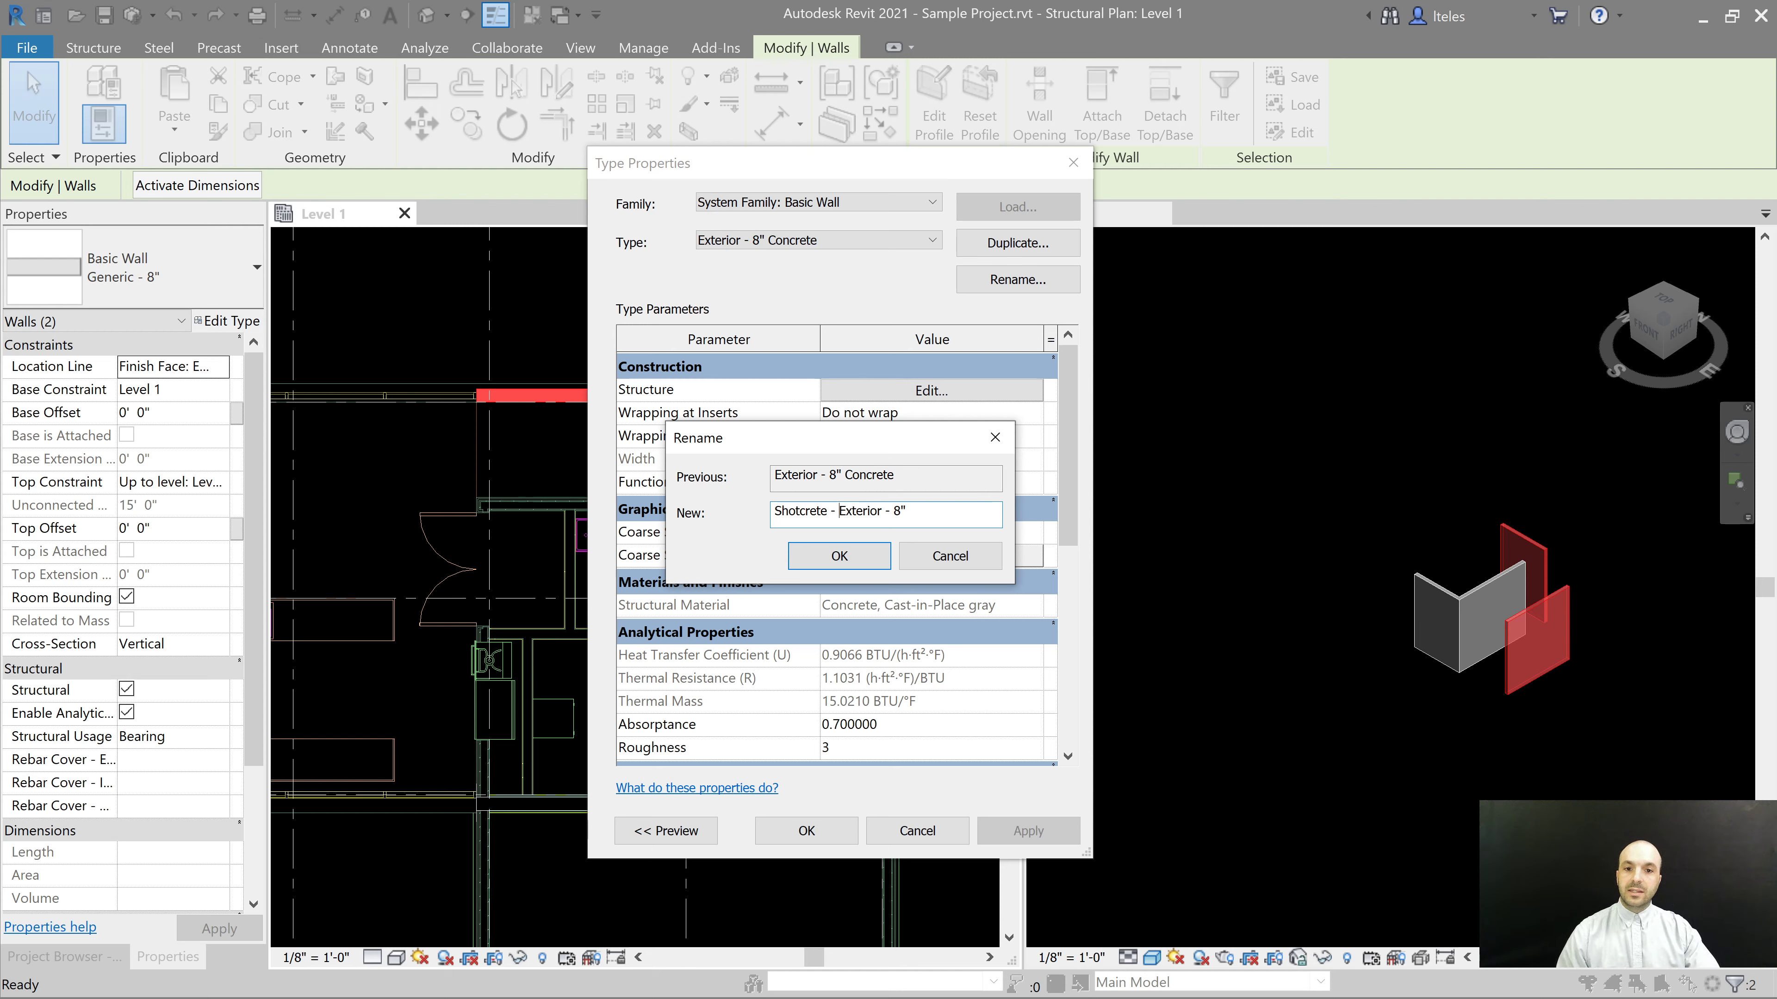
pyautogui.click(861, 560)
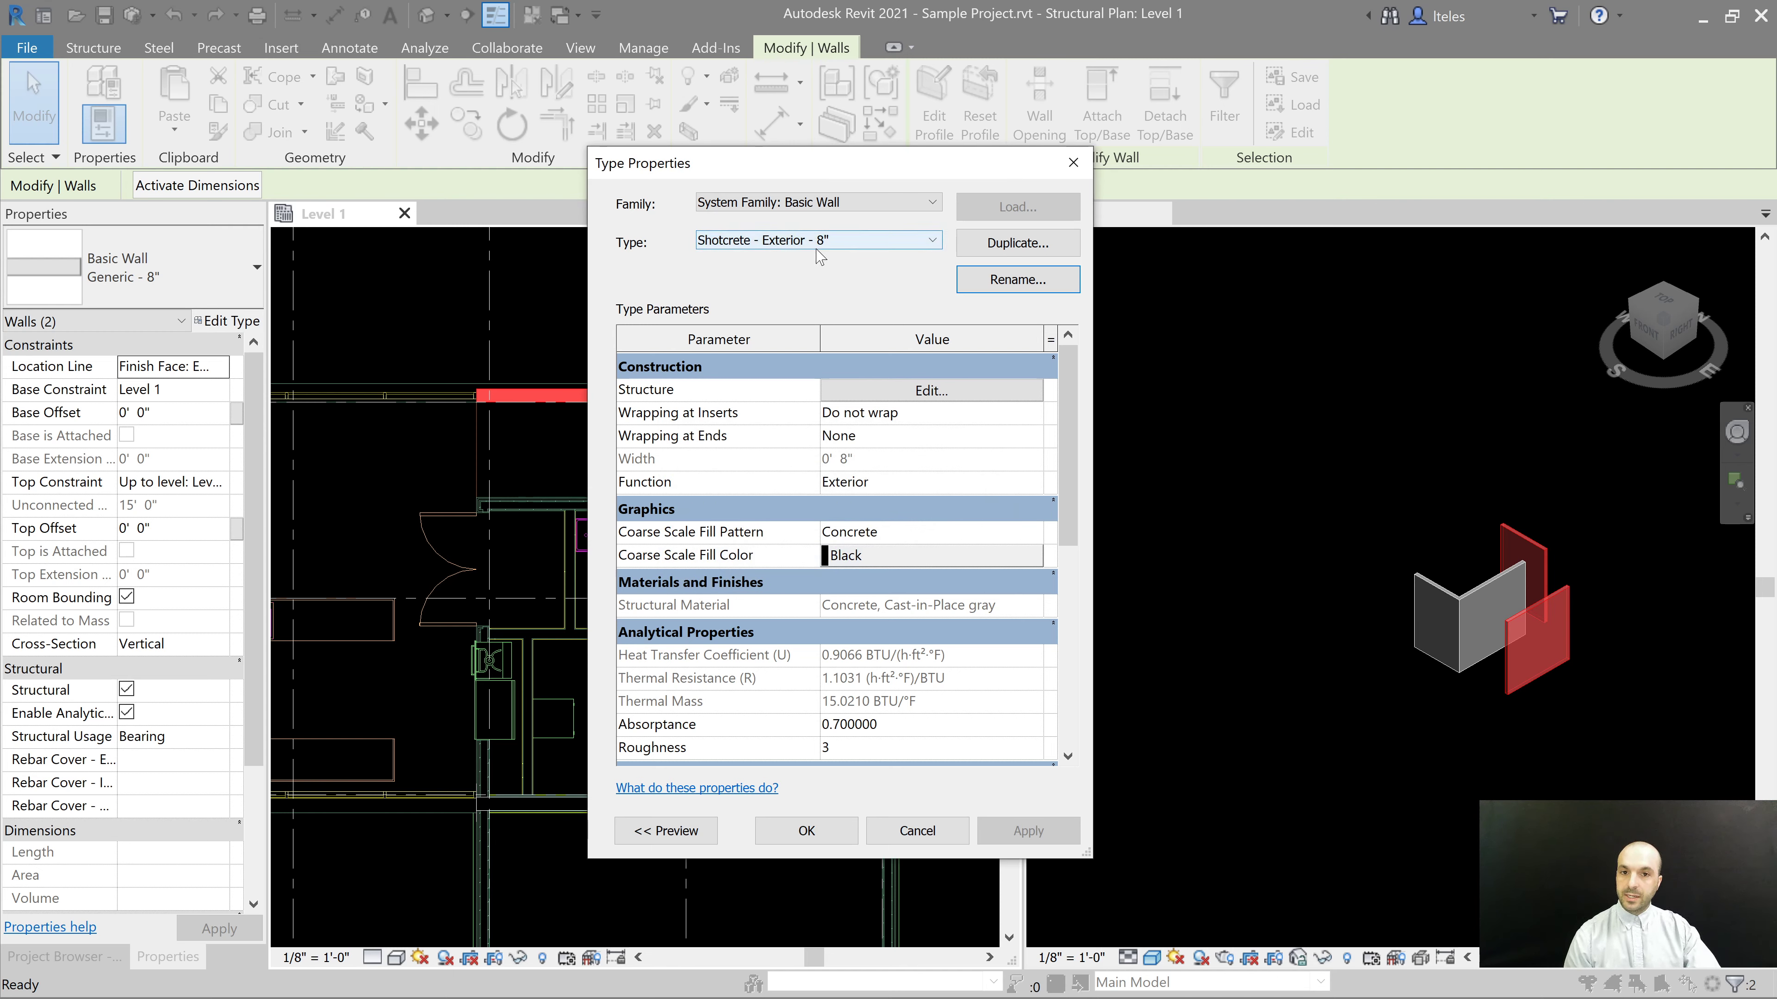
pyautogui.click(806, 831)
pyautogui.click(1604, 692)
pyautogui.scroll(3, 1577, 621)
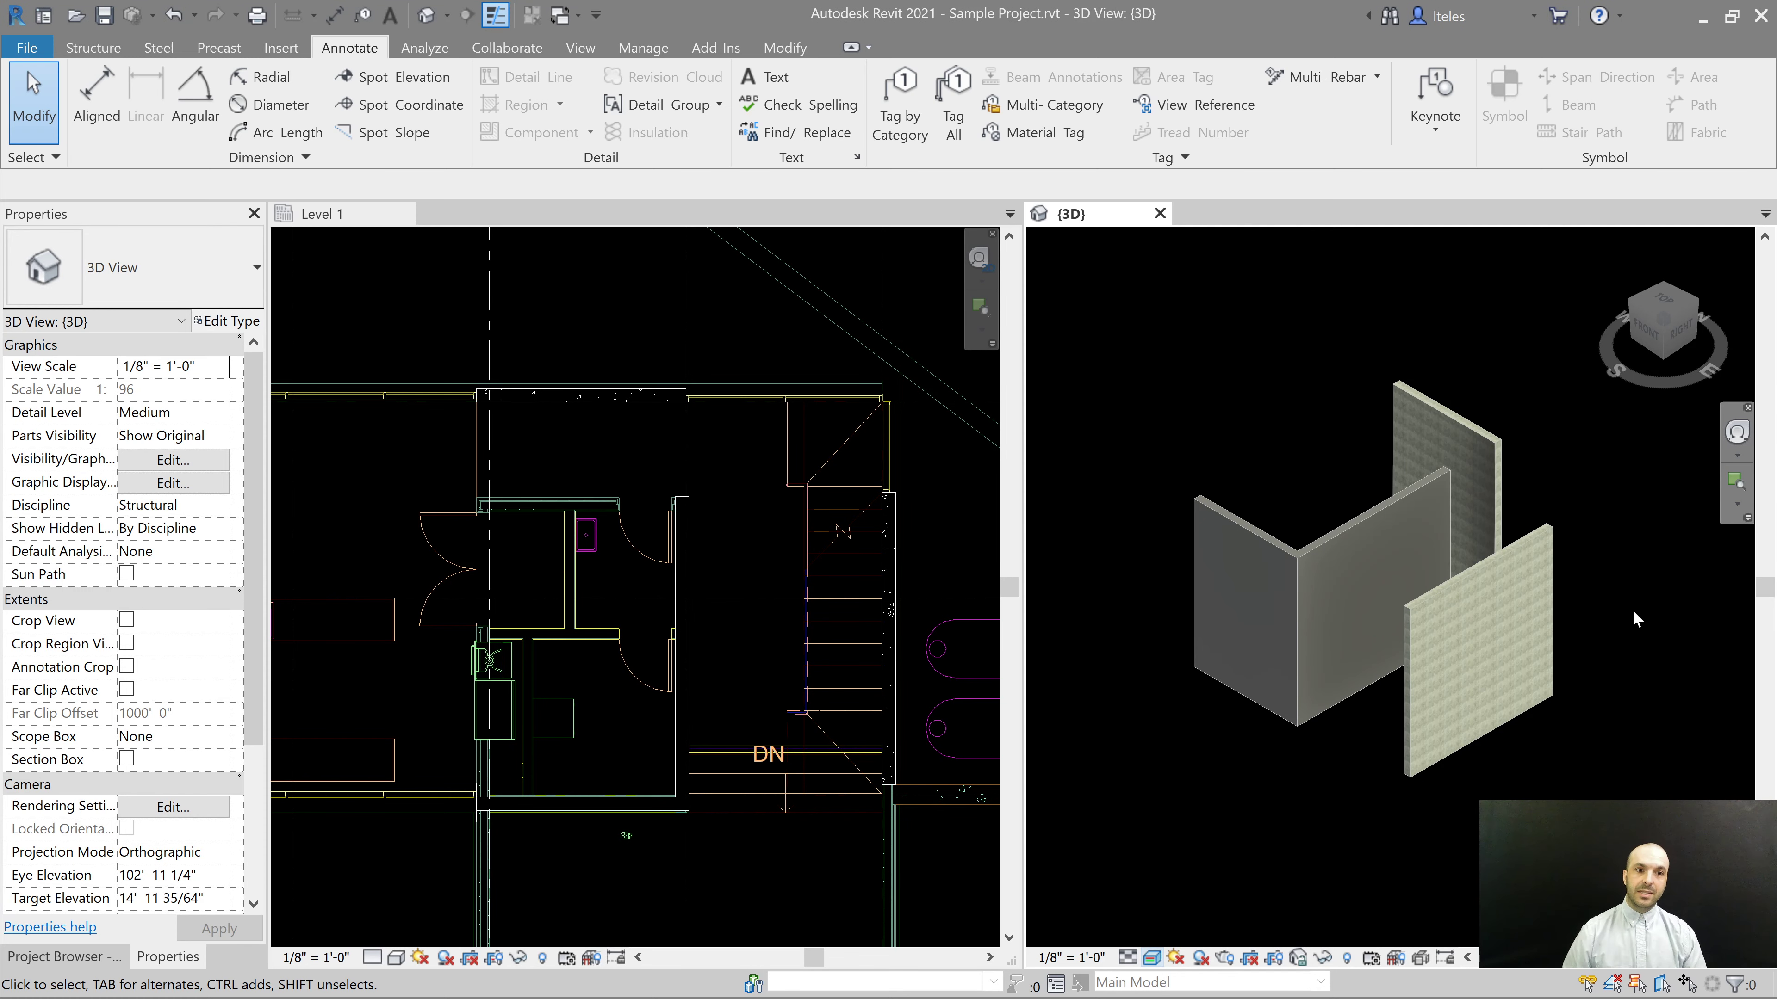
pyautogui.moveTo(1423, 815)
pyautogui.keyDown('shift'); pyautogui.mouseDown(button='middle')
pyautogui.moveTo(1749, 805)
pyautogui.moveTo(1441, 793)
pyautogui.mouseUp(button='middle'); pyautogui.keyUp('shift')
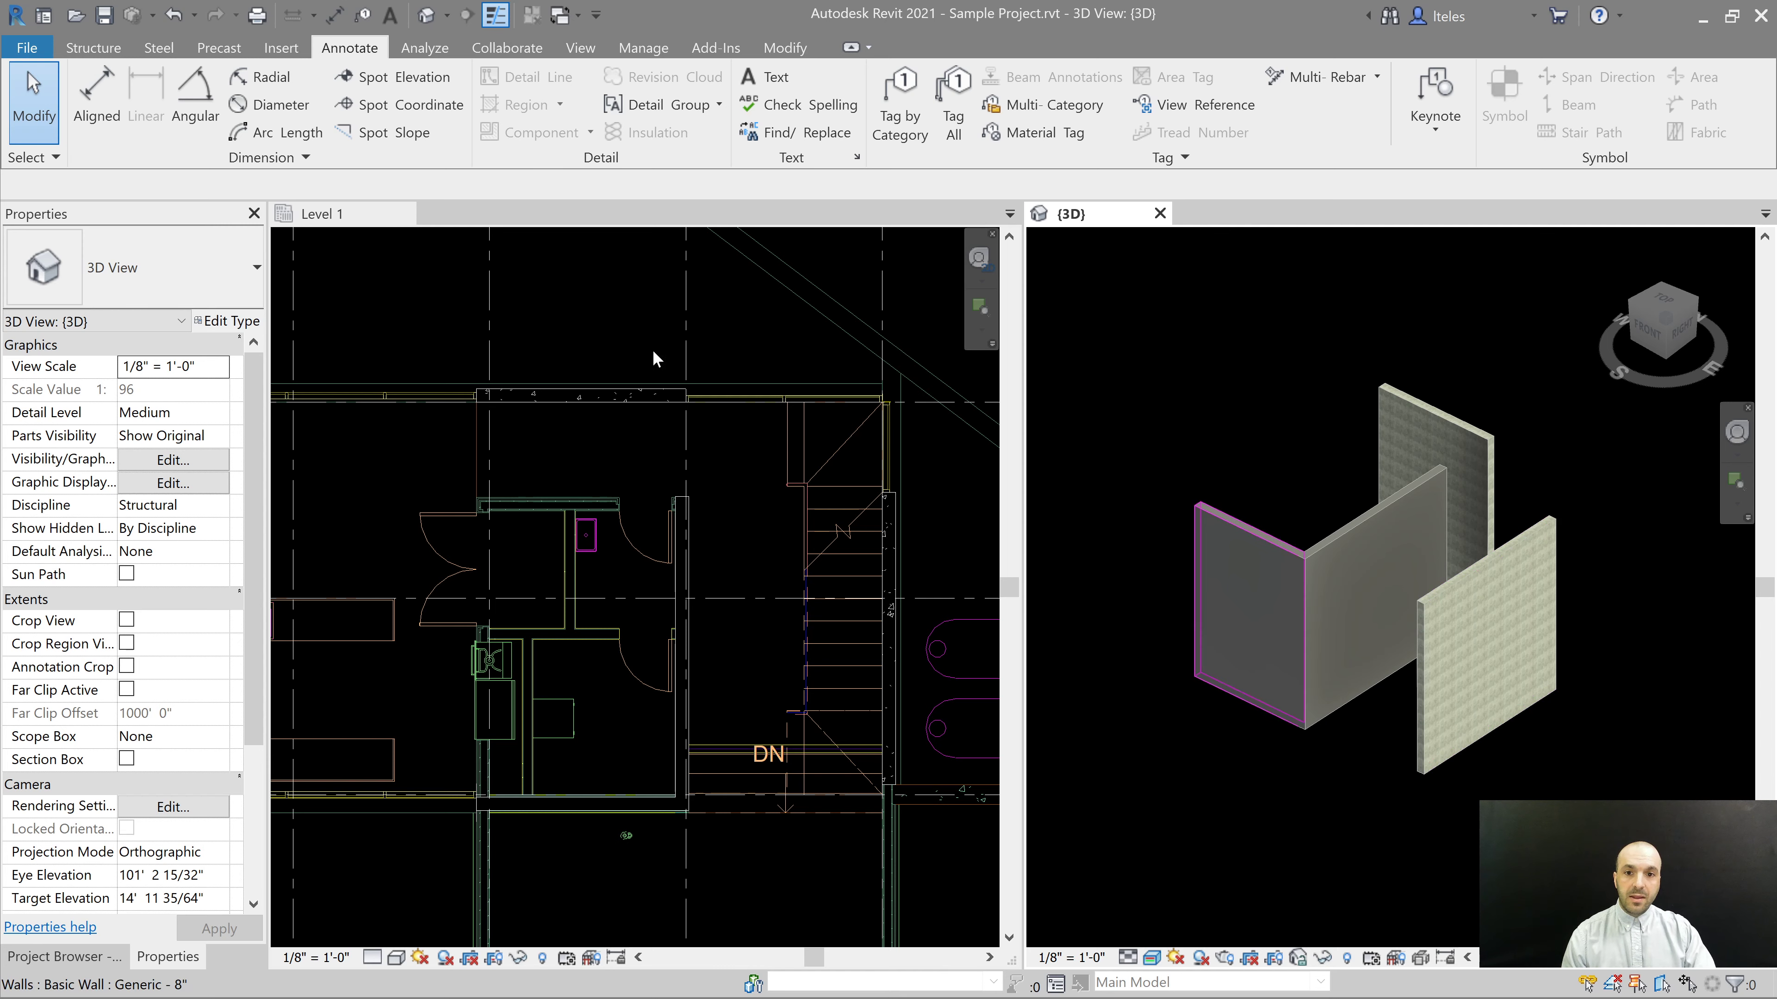
# Select the upper exterior wall in the plan and choose the Exterior - 10" Concrete type for it
pyautogui.scroll(4, 665, 409)
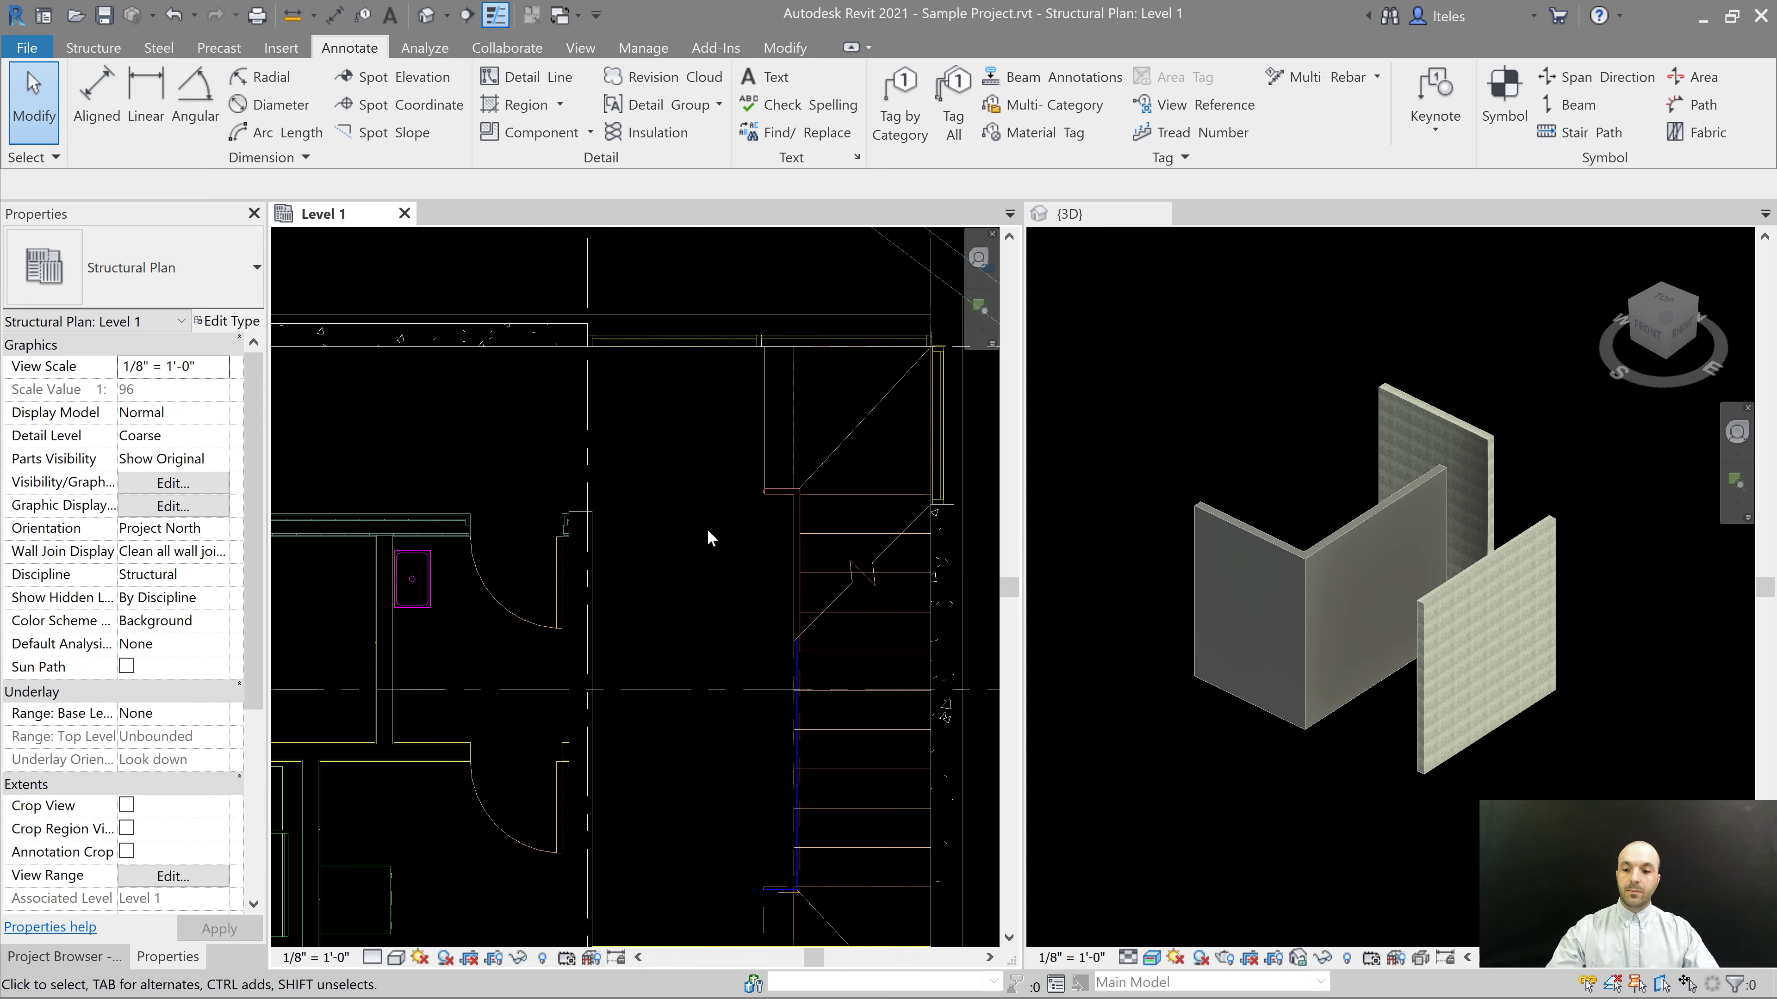
pyautogui.scroll(-1, 725, 469)
pyautogui.moveTo(470, 434); pyautogui.dragTo(568, 463, button='middle')
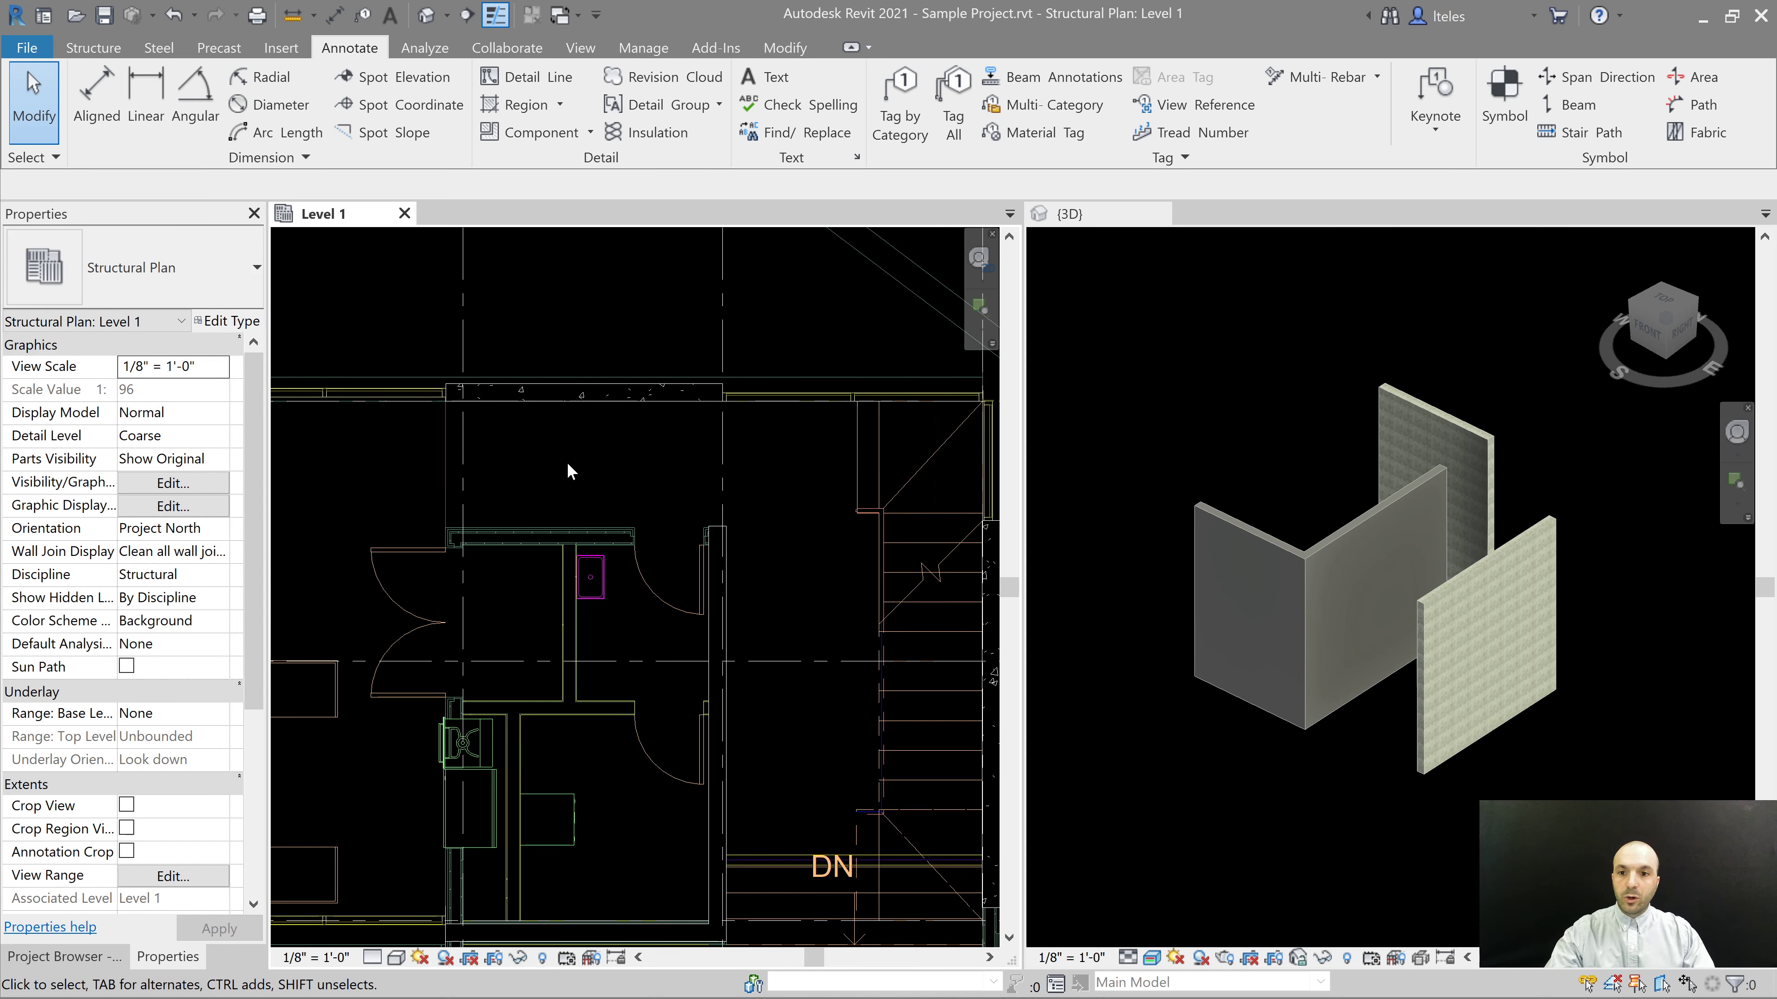
pyautogui.scroll(1, 594, 443)
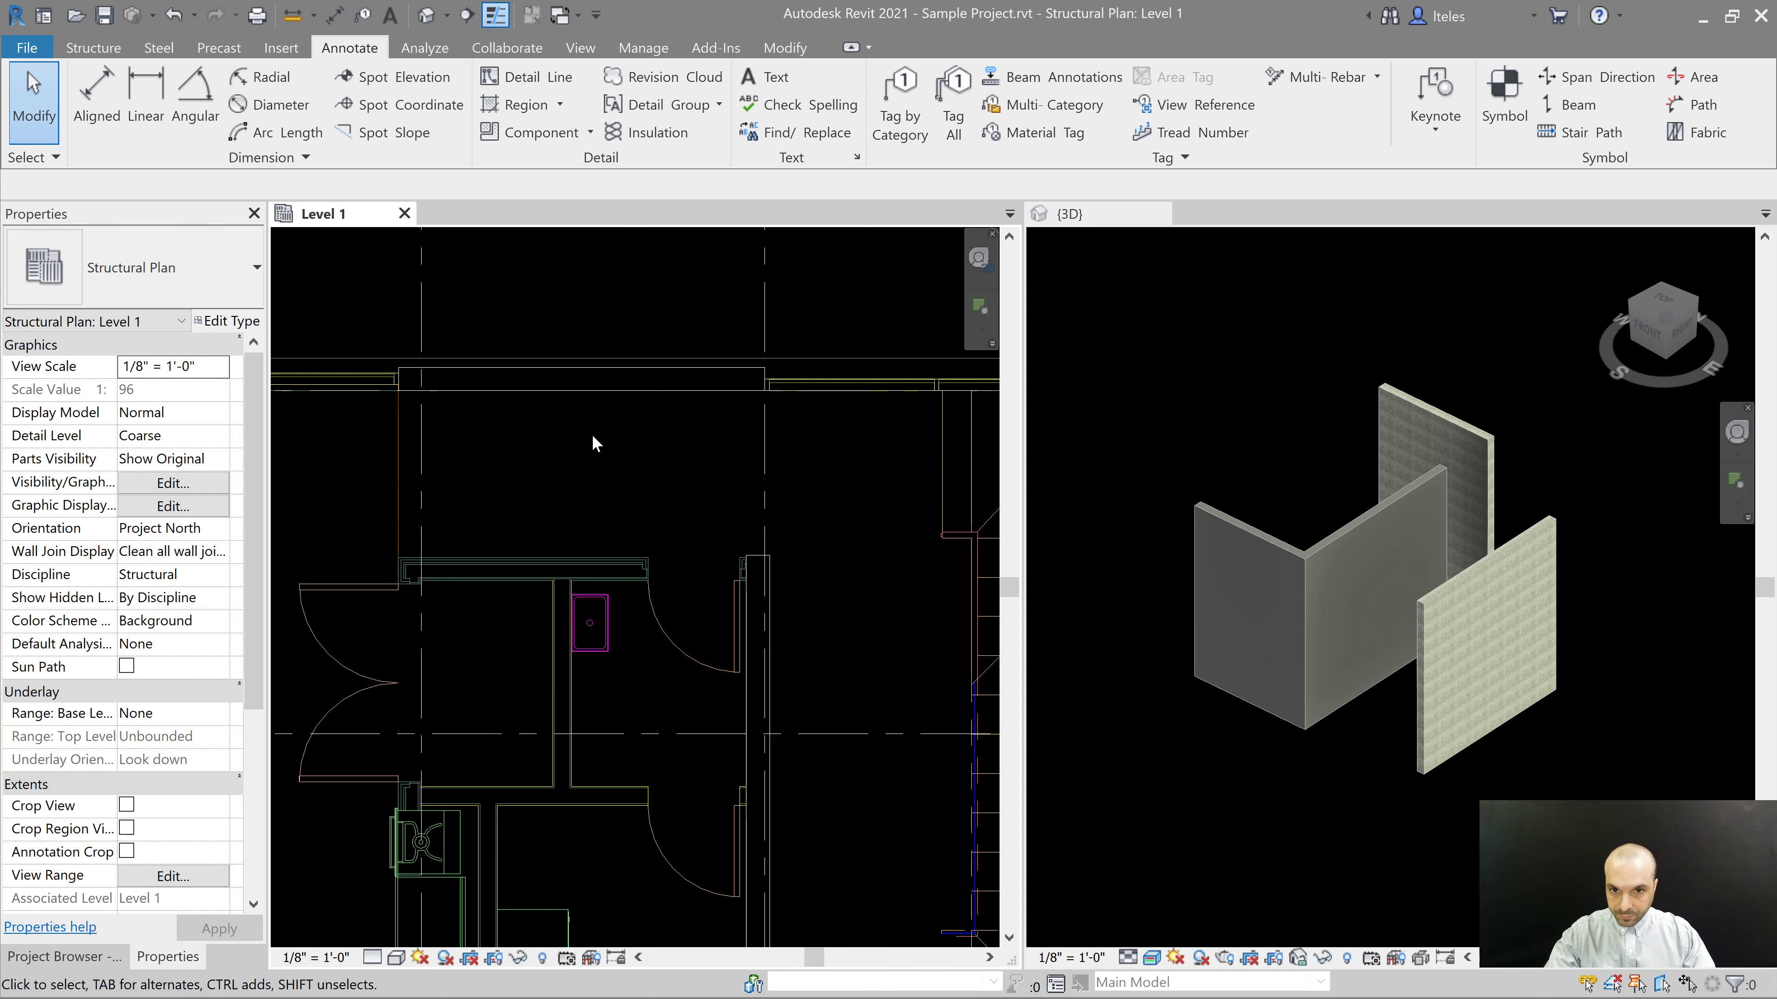
pyautogui.click(590, 388)
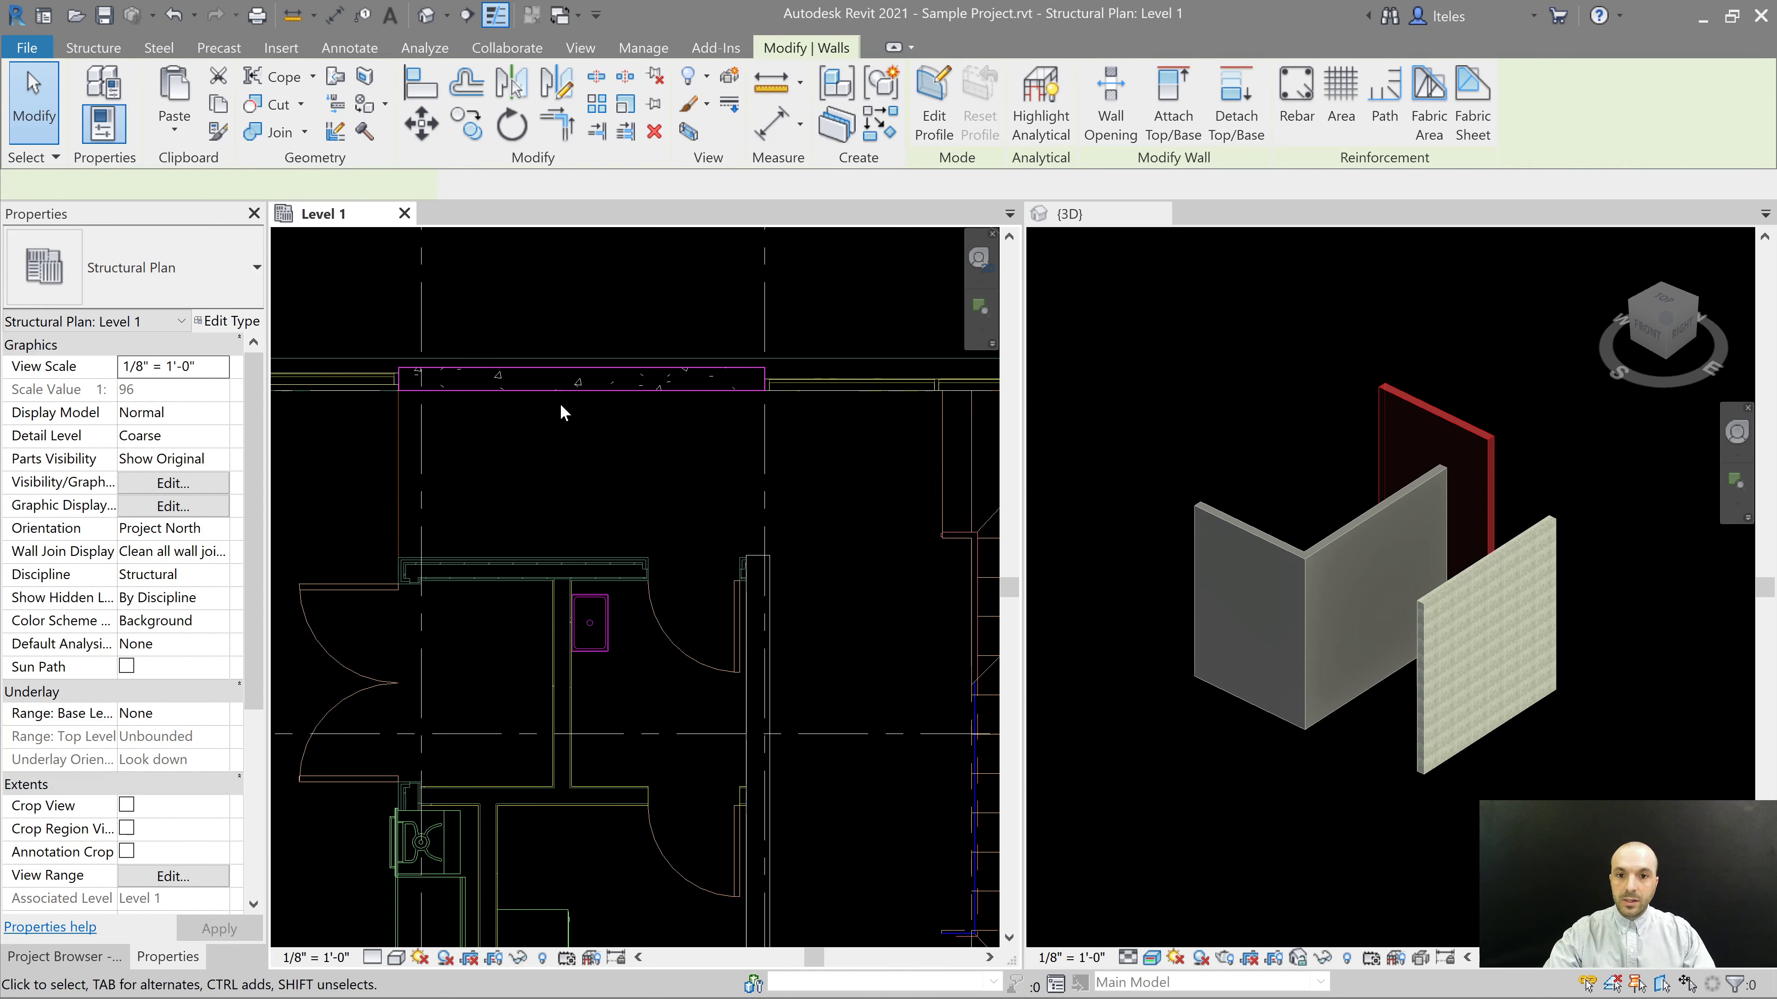
pyautogui.scroll(-1, 564, 413)
pyautogui.moveTo(989, 604); pyautogui.dragTo(929, 544, button='middle')
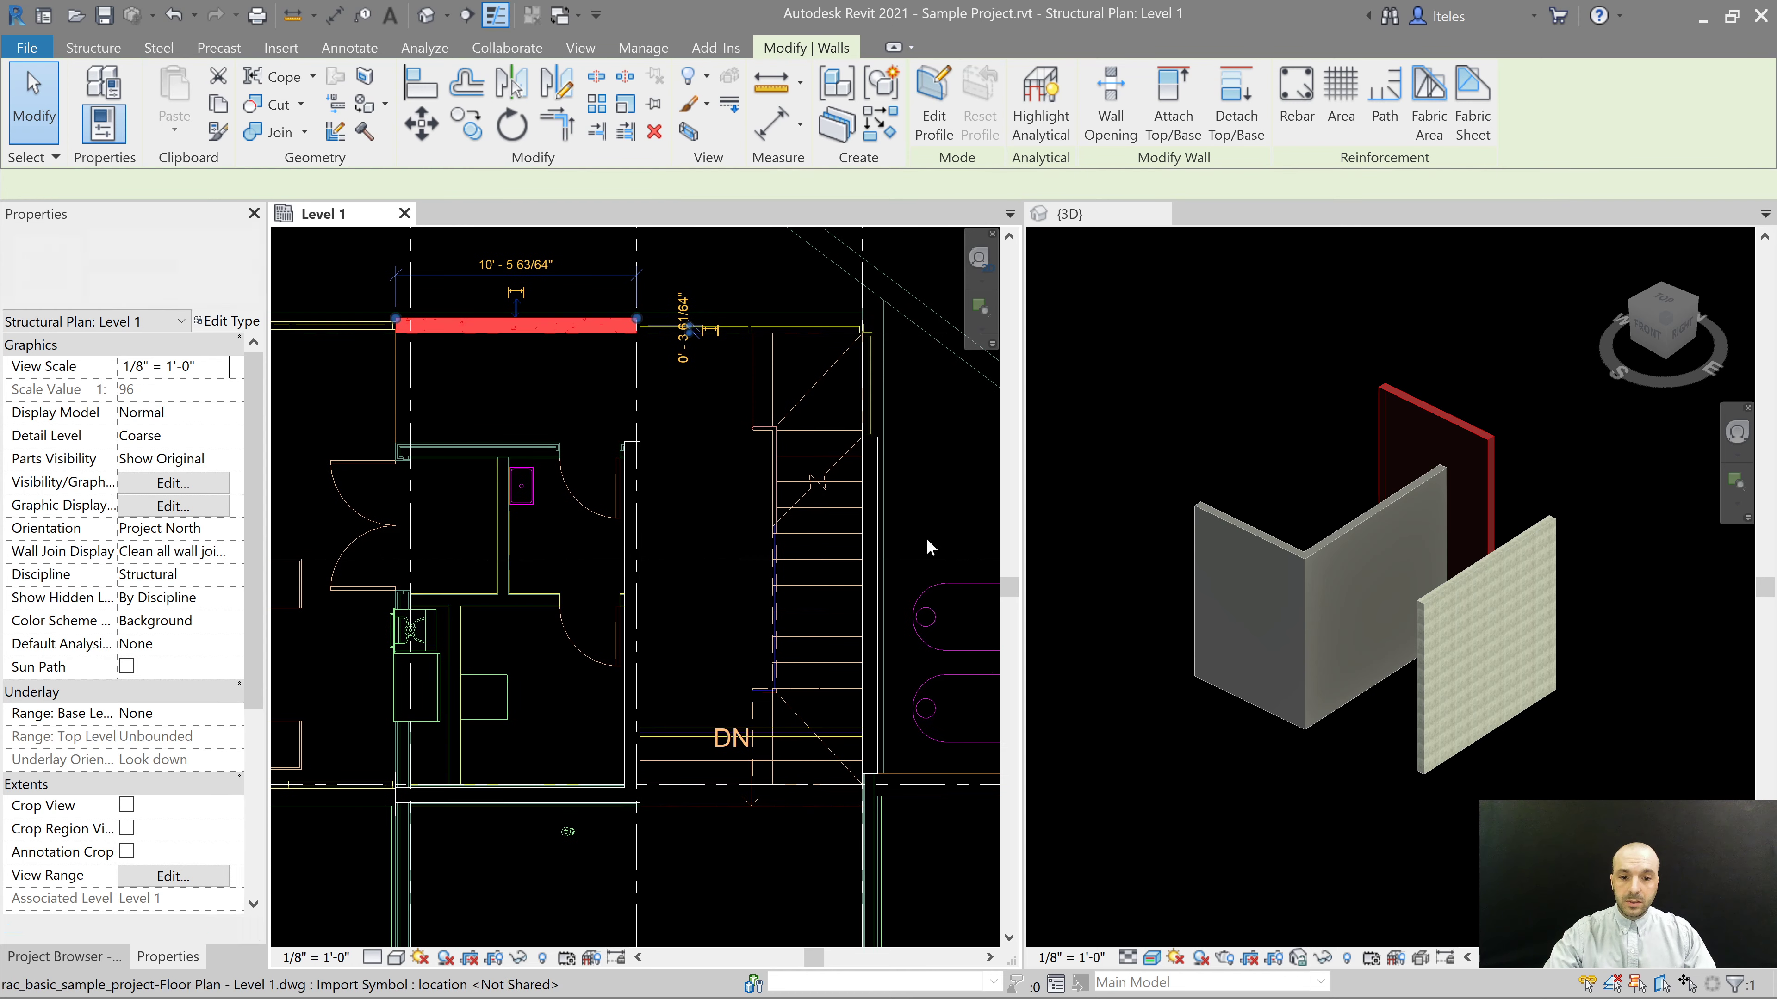
pyautogui.moveTo(949, 714); pyautogui.dragTo(919, 659, button='middle')
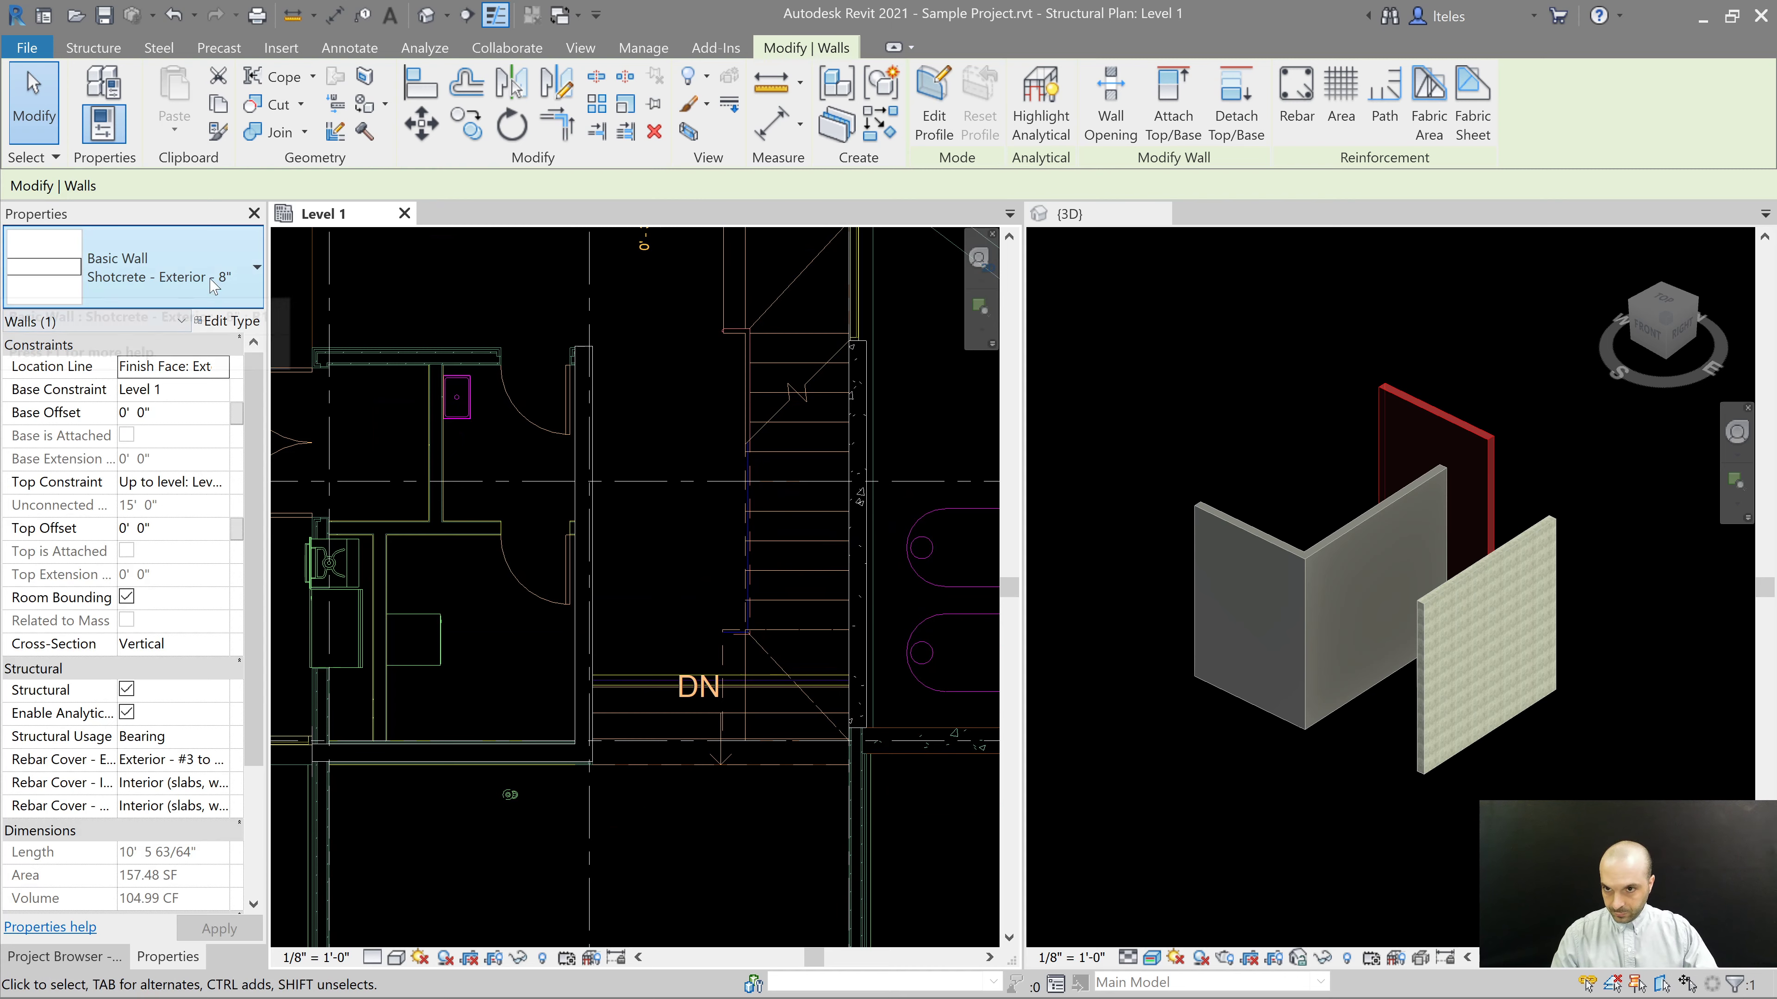
pyautogui.click(227, 321)
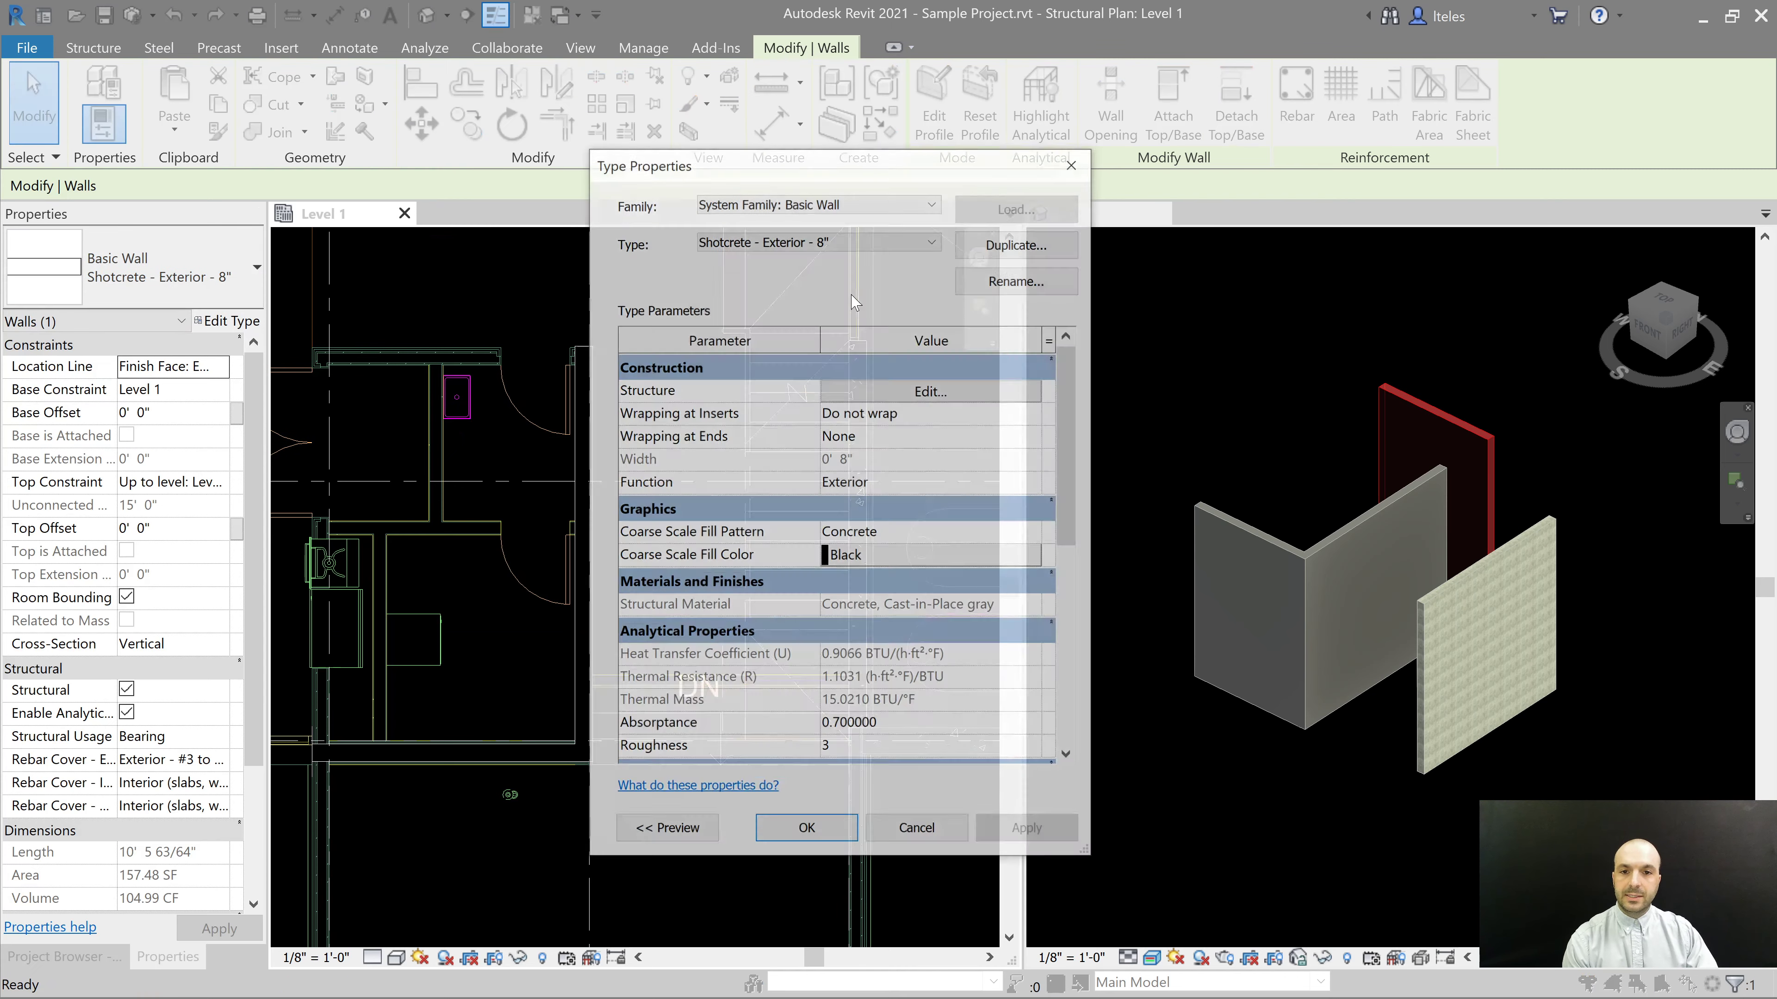
pyautogui.click(806, 246)
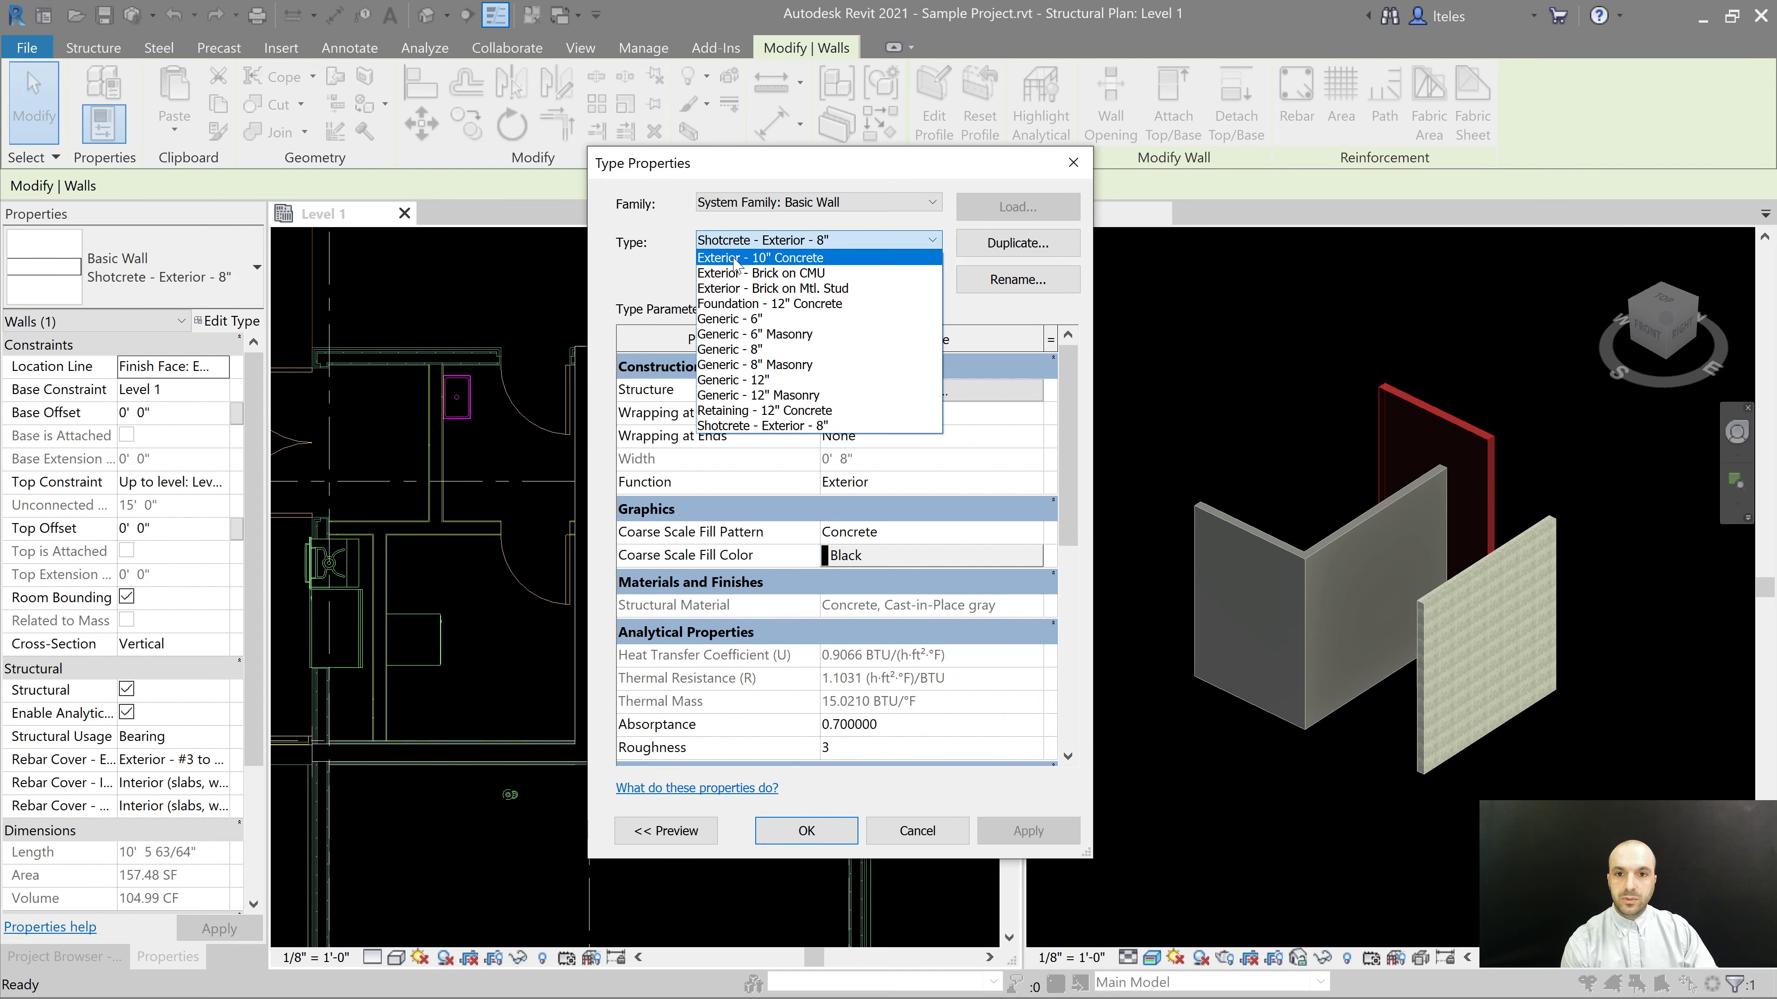
pyautogui.click(804, 259)
# Rename the chosen wall type to Shotcrete - Exterior - 10", keep its function as Exterior, and apply it to the selected wall
pyautogui.click(1017, 280)
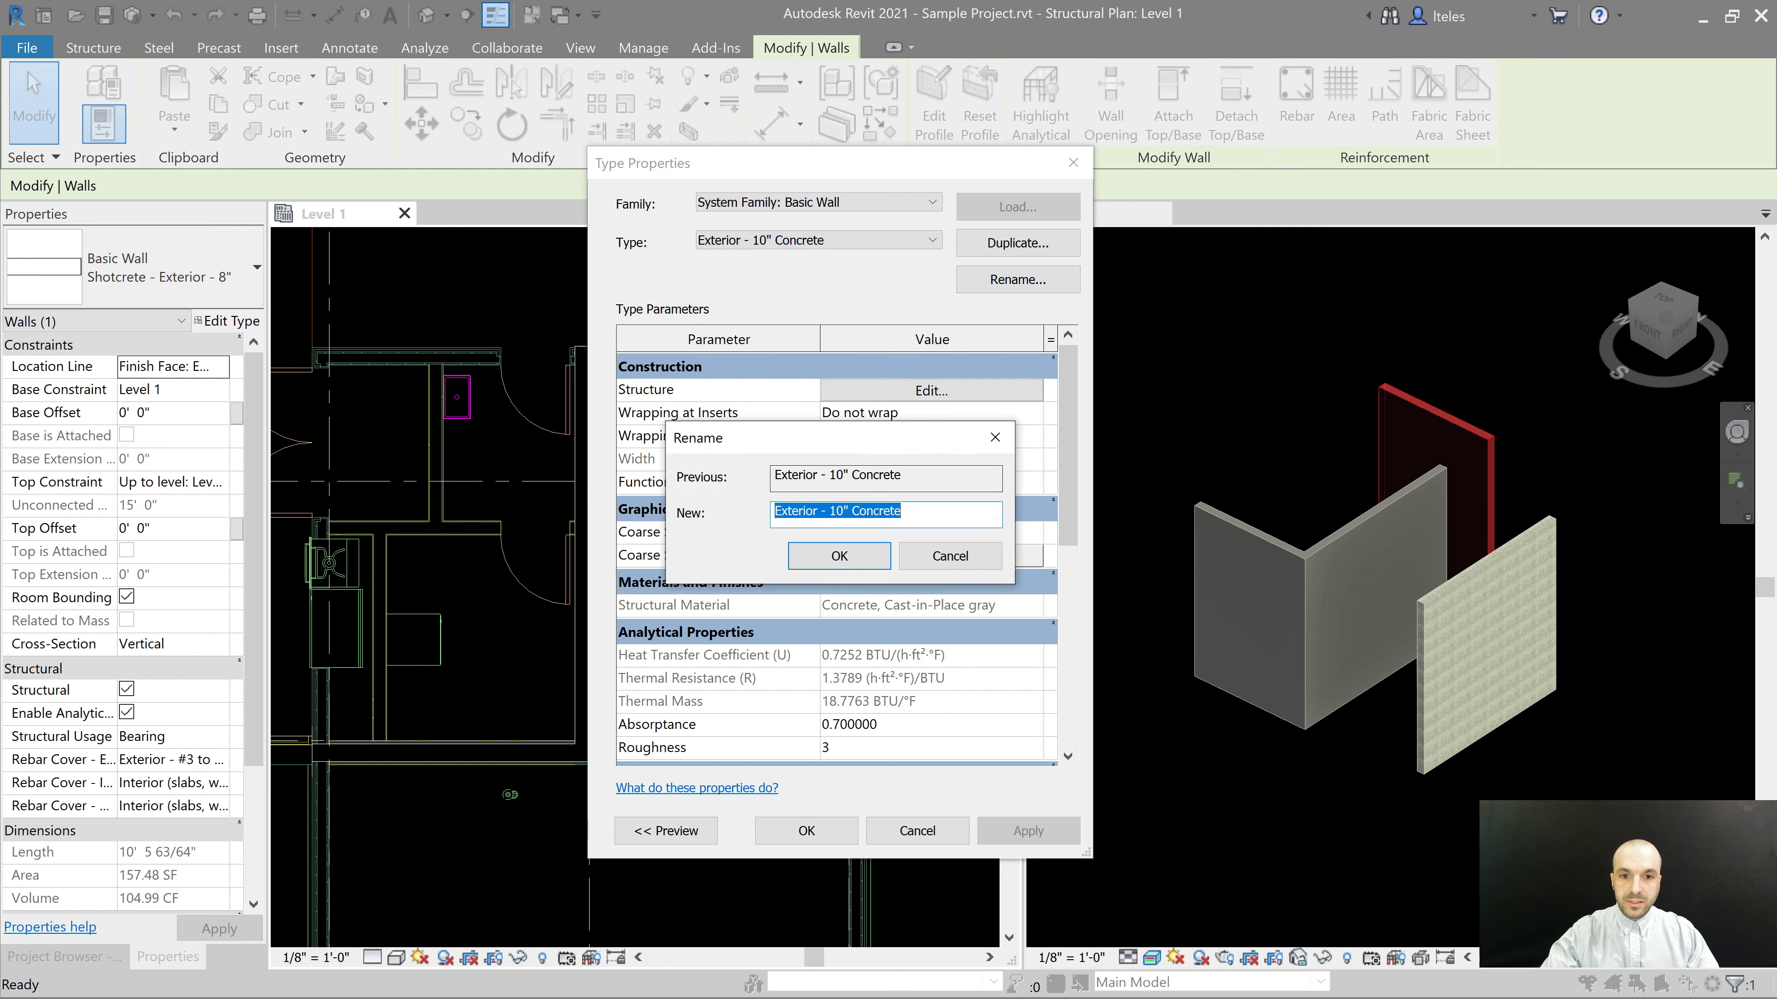
pyautogui.click(901, 511)
pyautogui.moveTo(851, 511); pyautogui.dragTo(903, 511)
pyautogui.press('BackSpace')
pyautogui.press('Home')
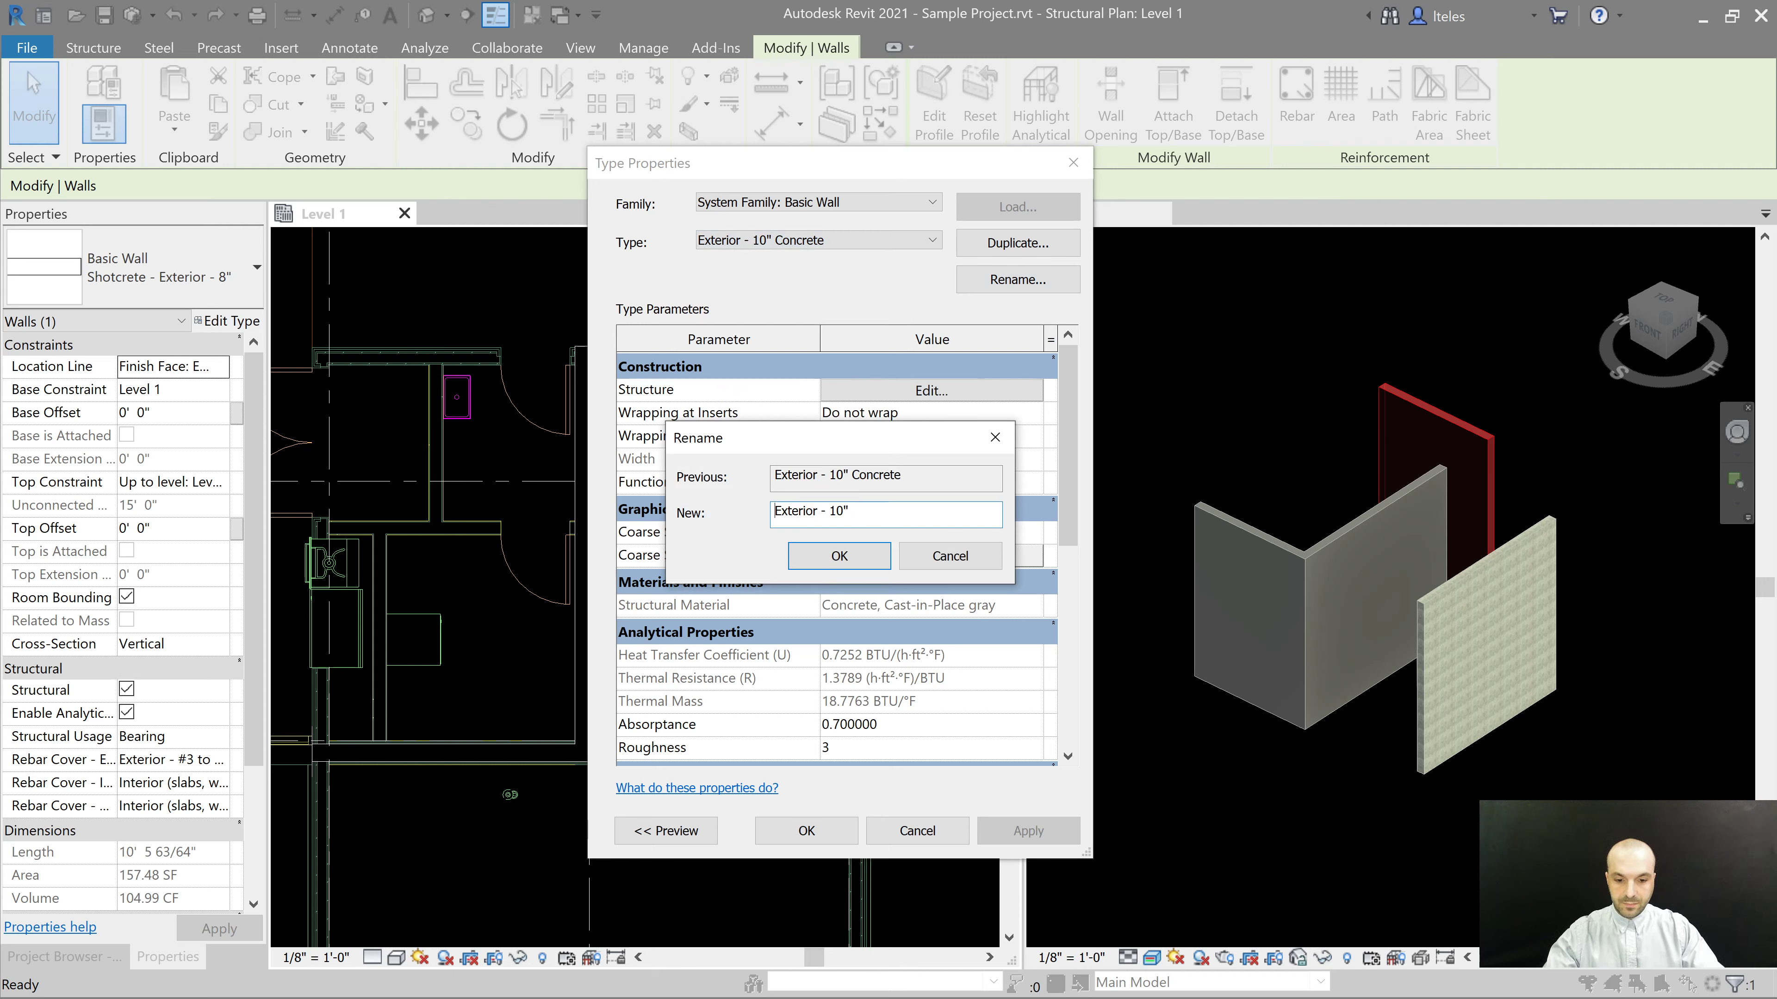
pyautogui.write('Shotcrete -')
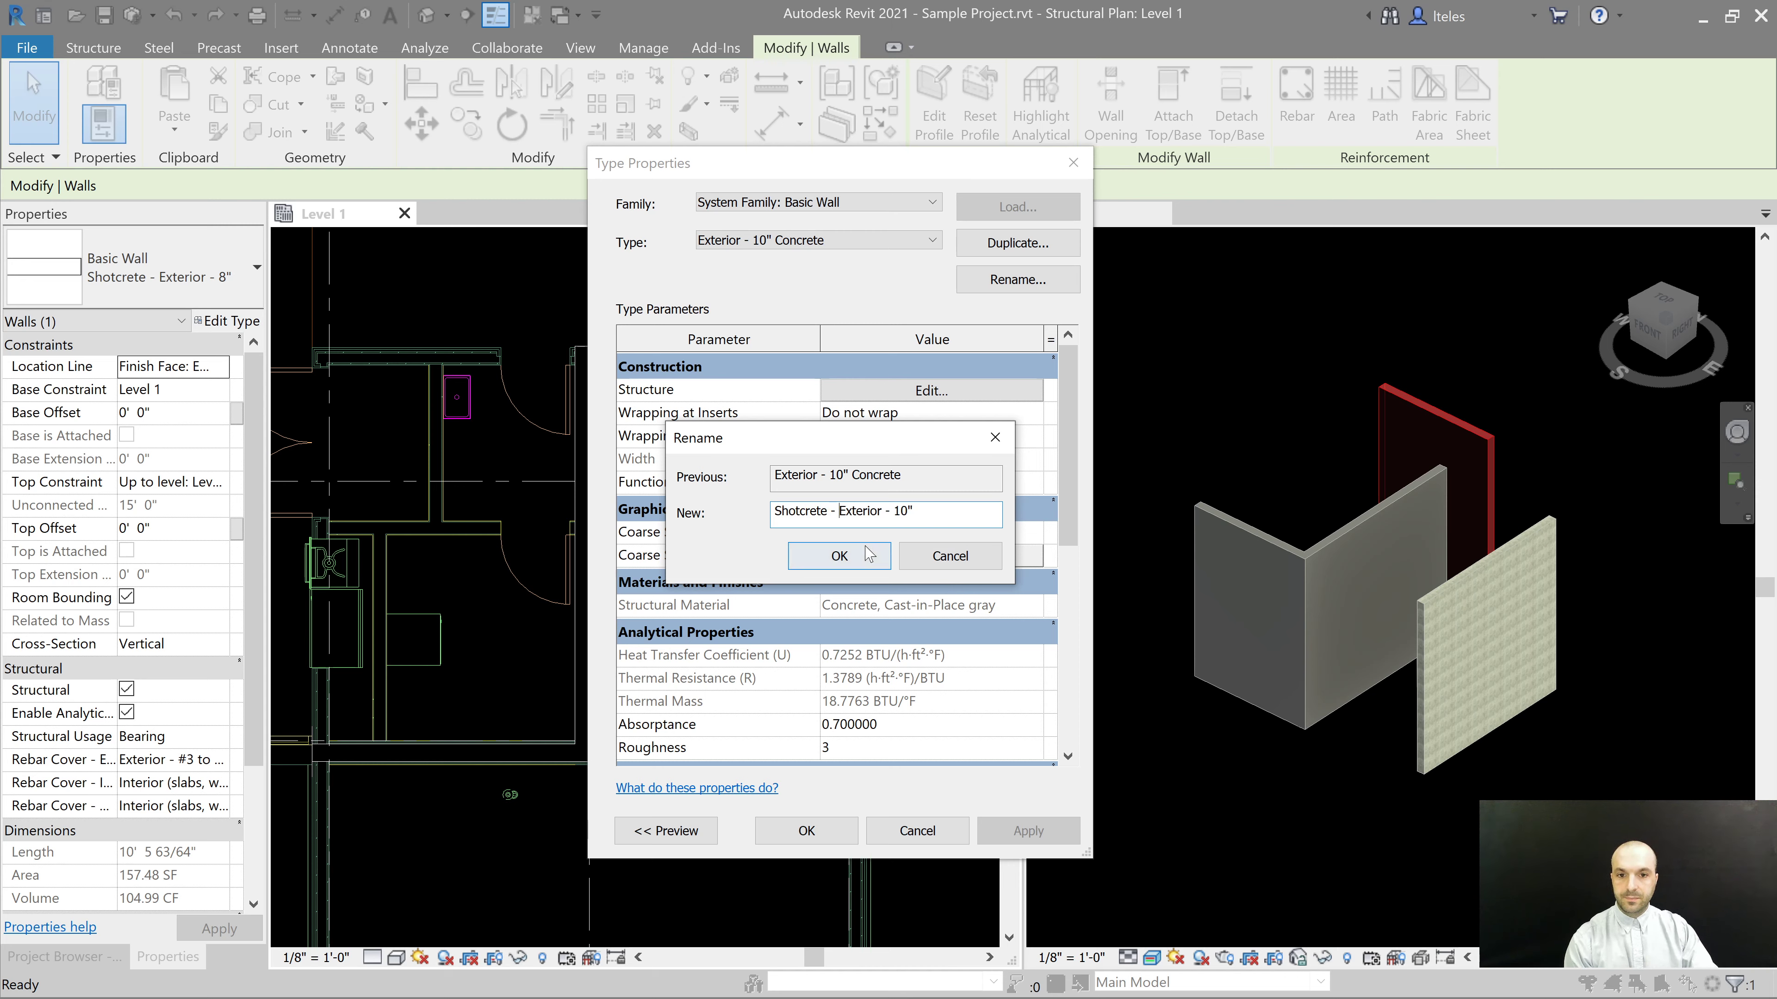
pyautogui.click(839, 556)
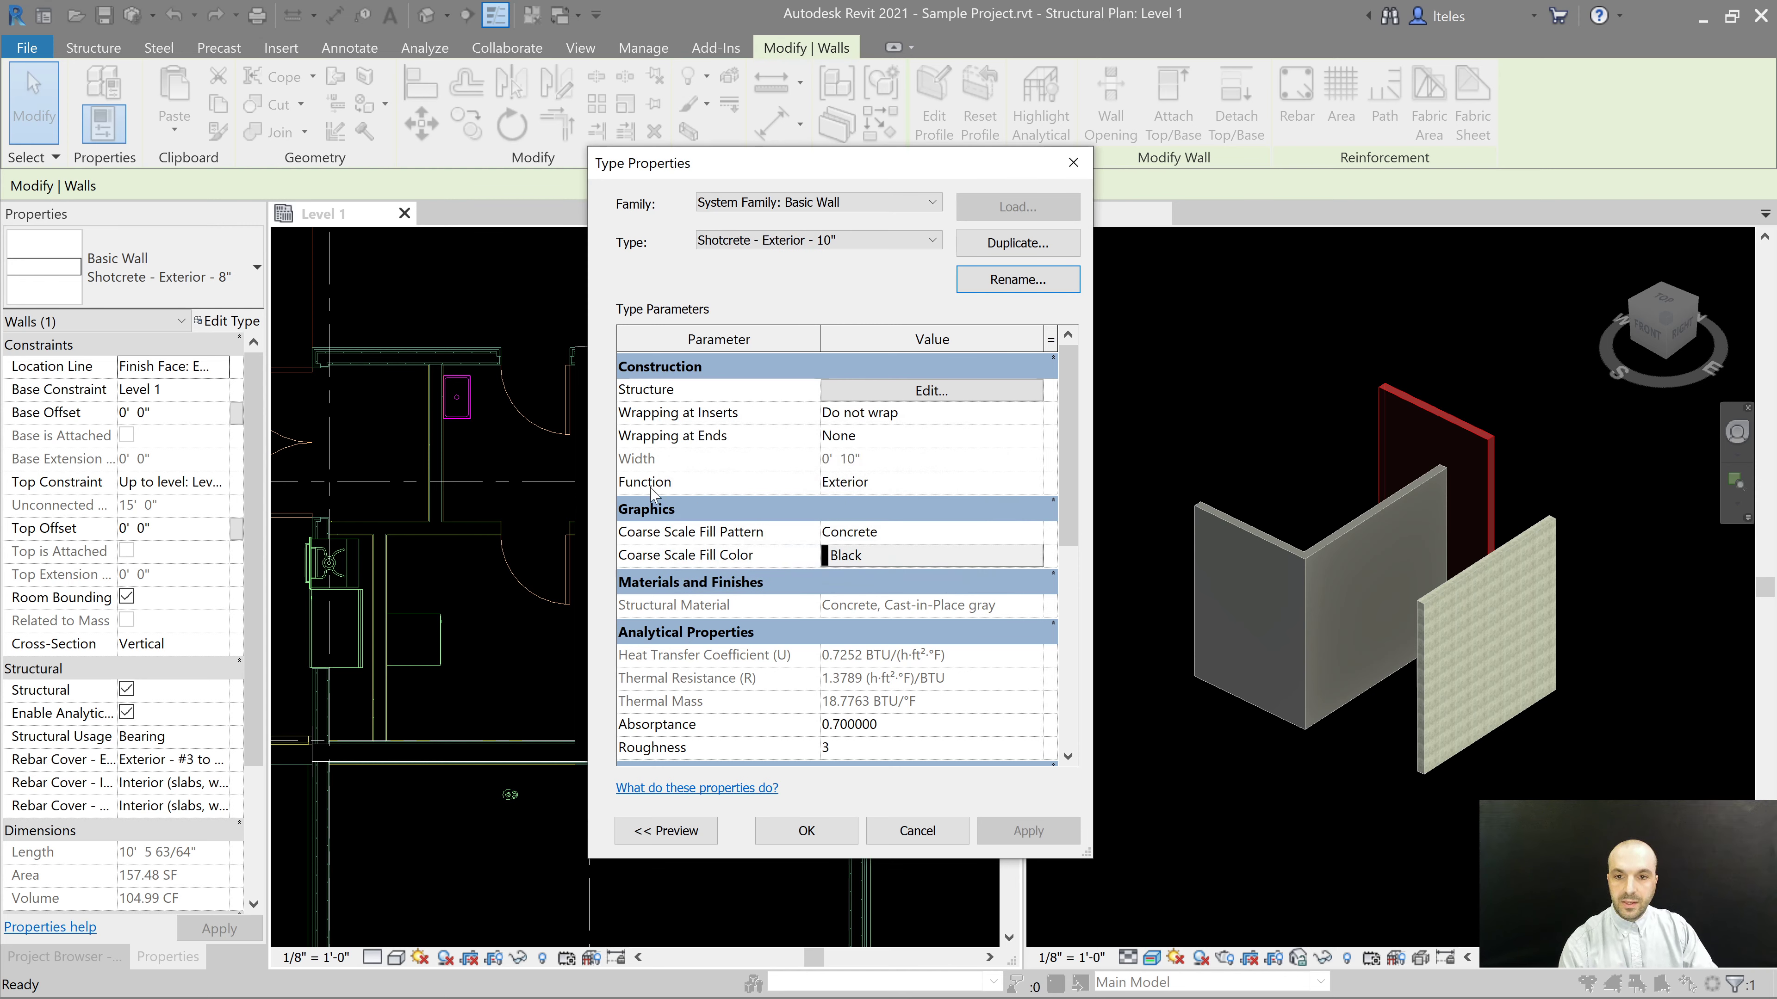
pyautogui.click(894, 482)
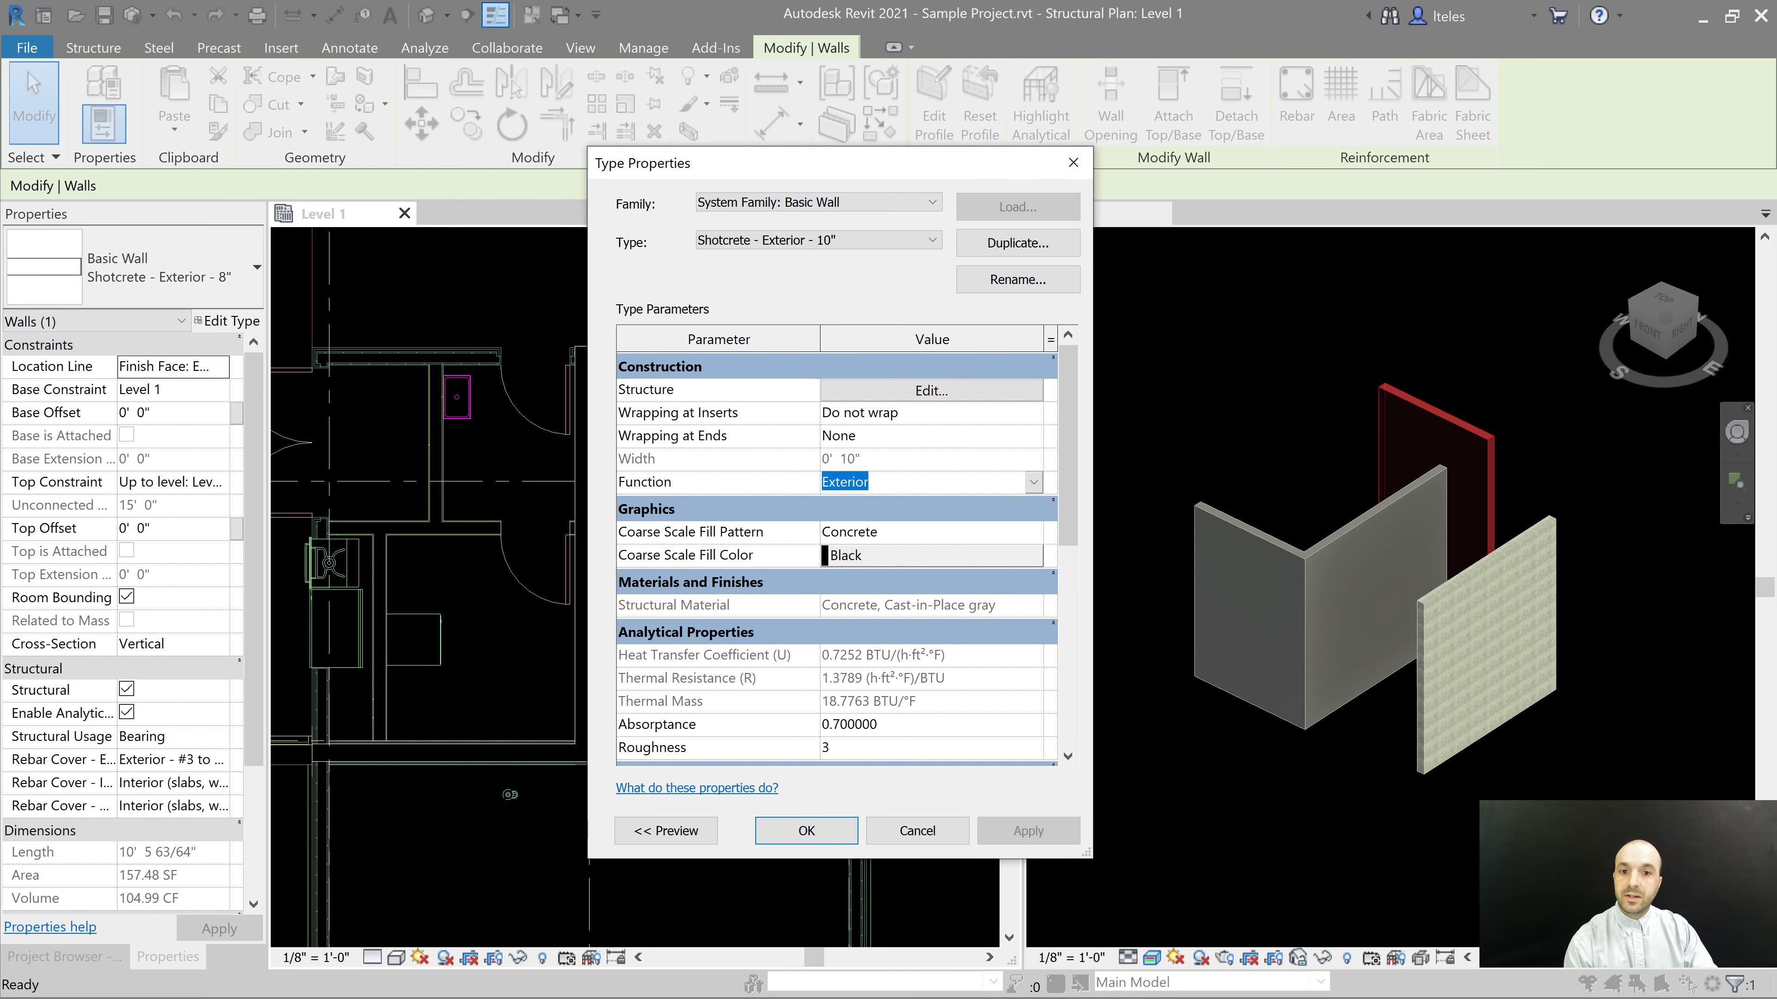
pyautogui.click(843, 829)
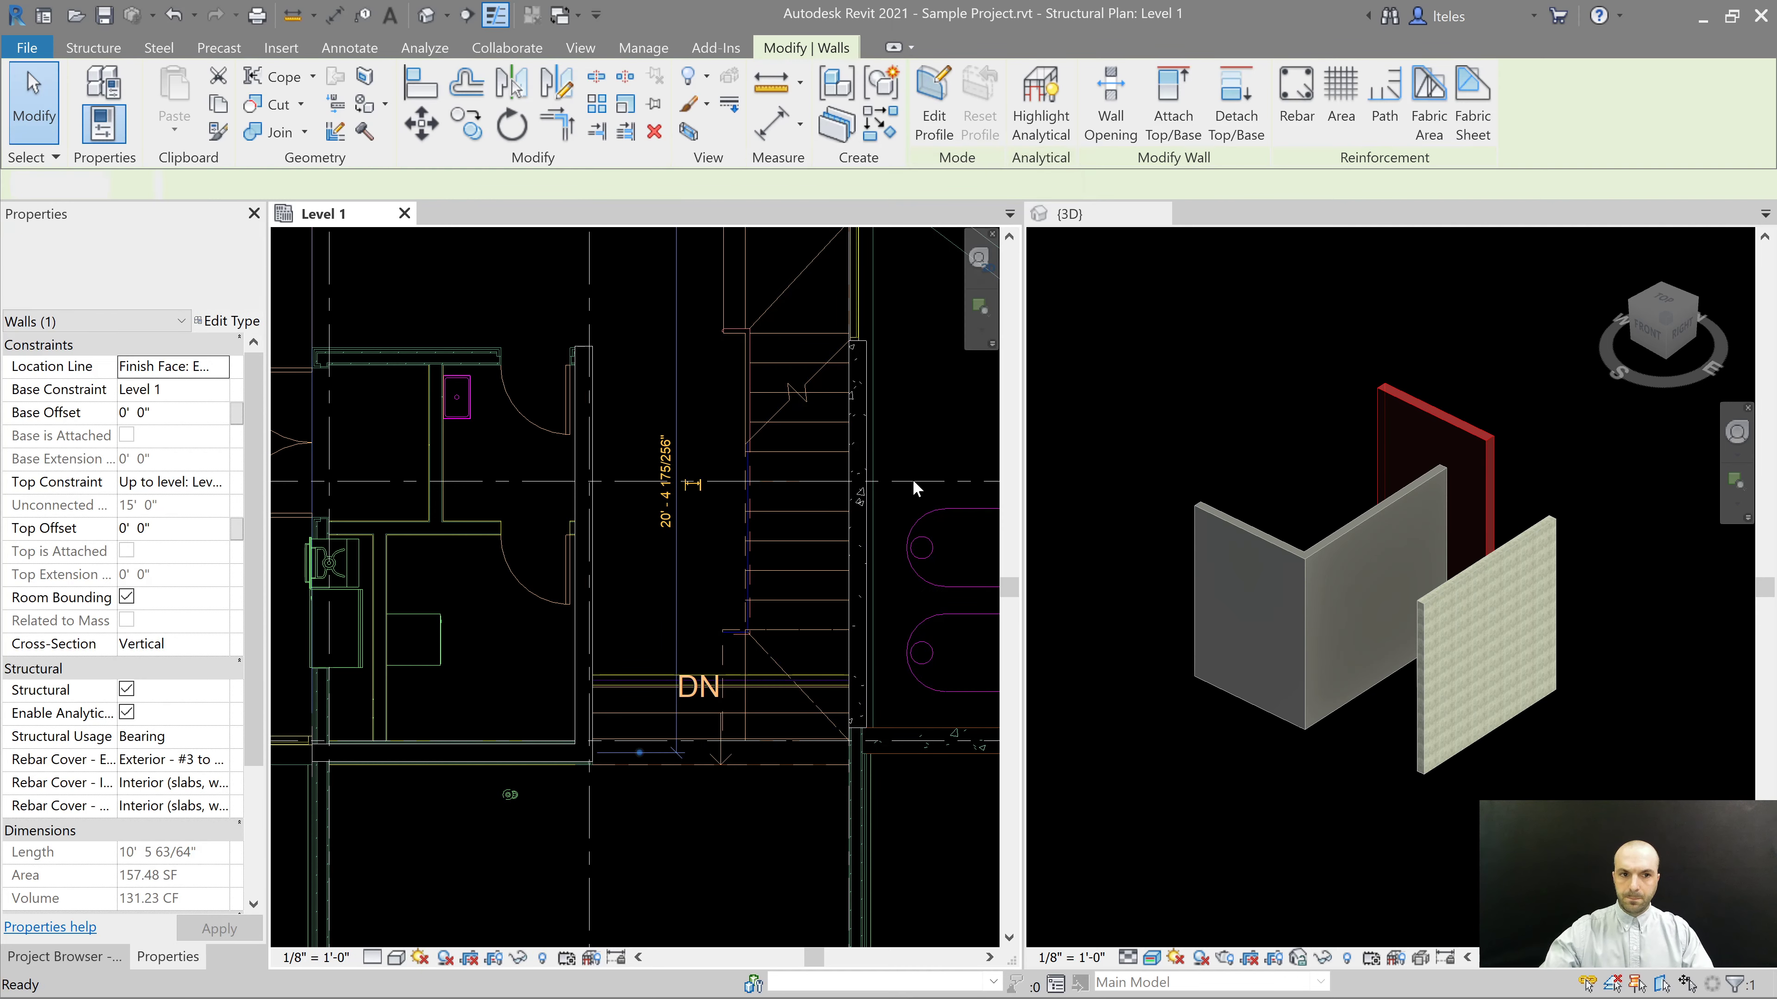
# Select the two Generic - 8" walls meeting at the corner beside the stair and assign them the Shotcrete - Exterior - 8" type
pyautogui.press('Escape')
pyautogui.scroll(-1, 912, 480)
pyautogui.moveTo(731, 504); pyautogui.dragTo(861, 542, button='middle')
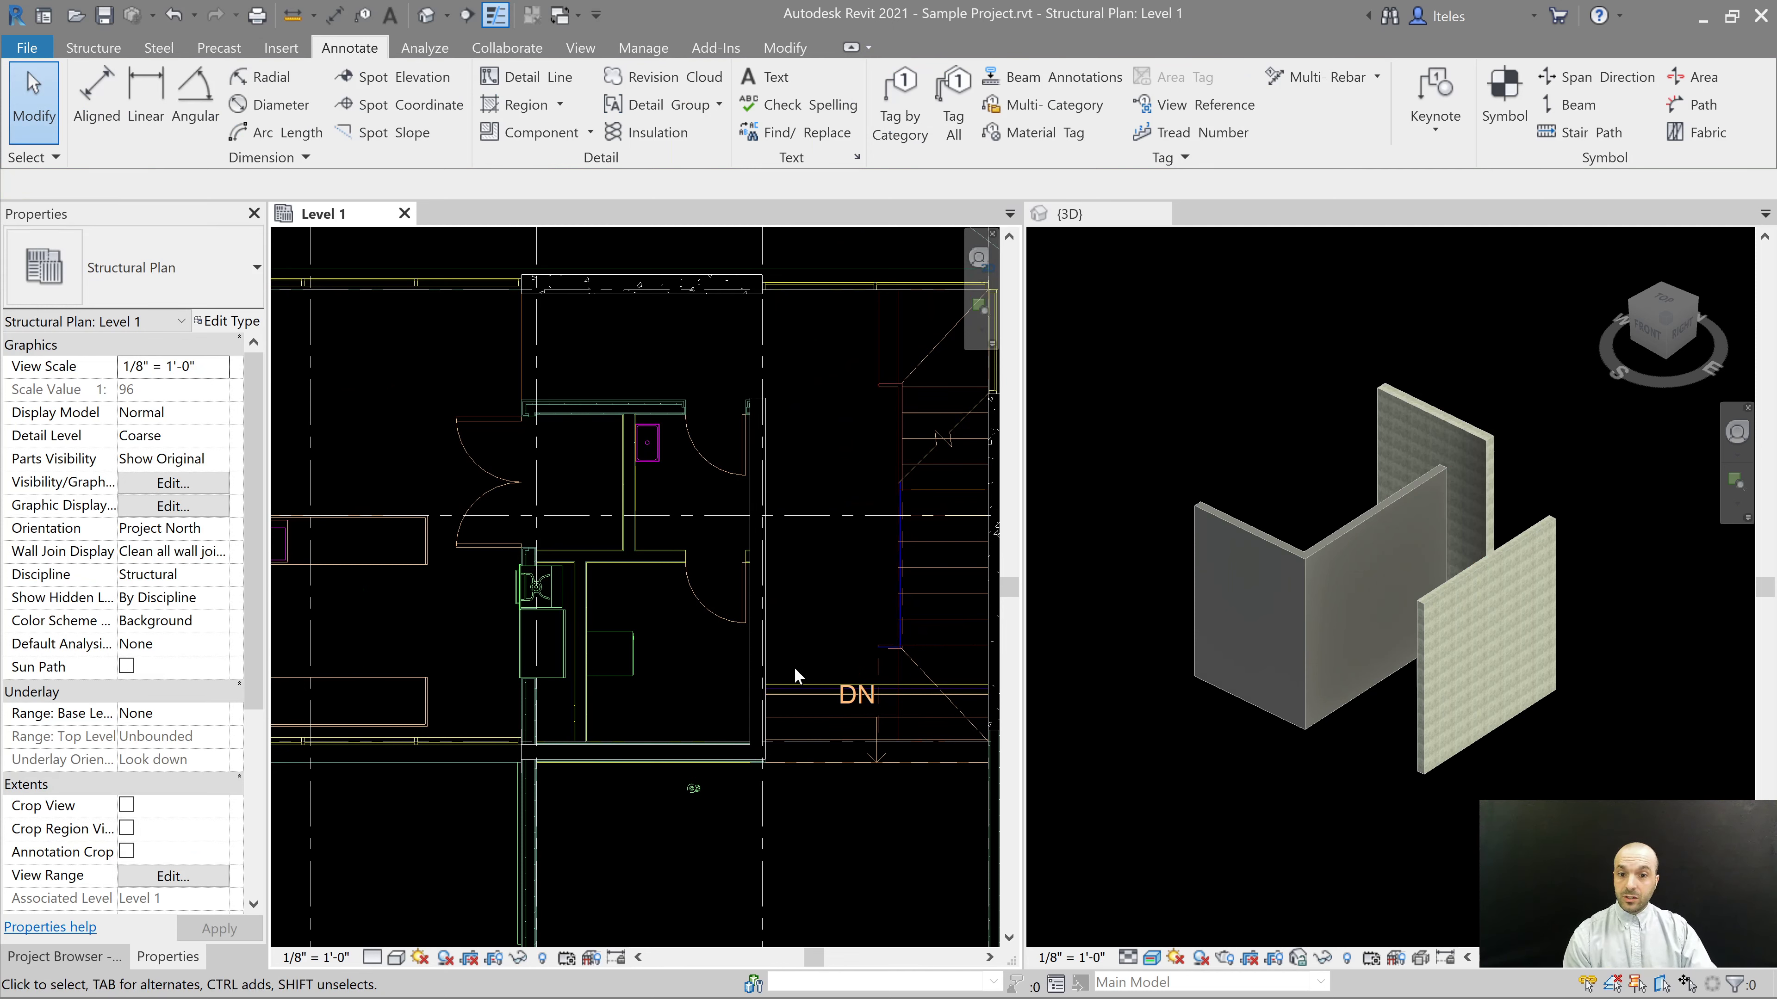
pyautogui.click(758, 676)
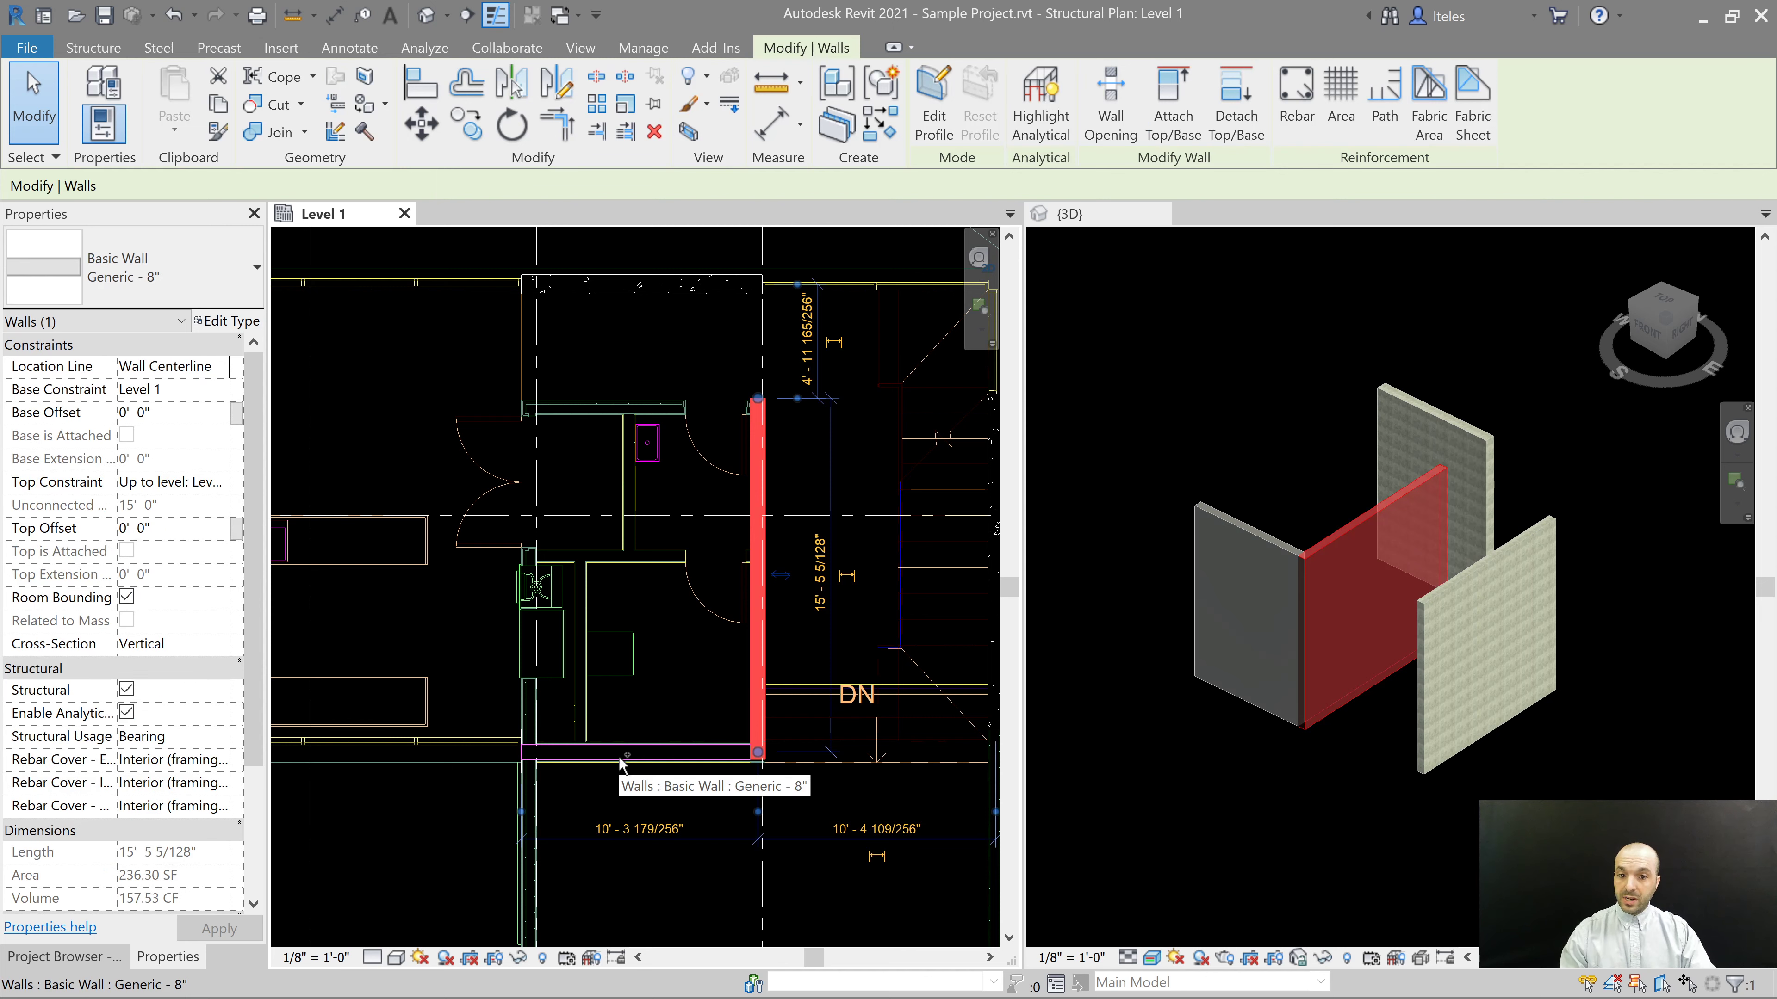
pyautogui.keyDown('ctrl'); pyautogui.click(621, 762); pyautogui.keyUp('ctrl')
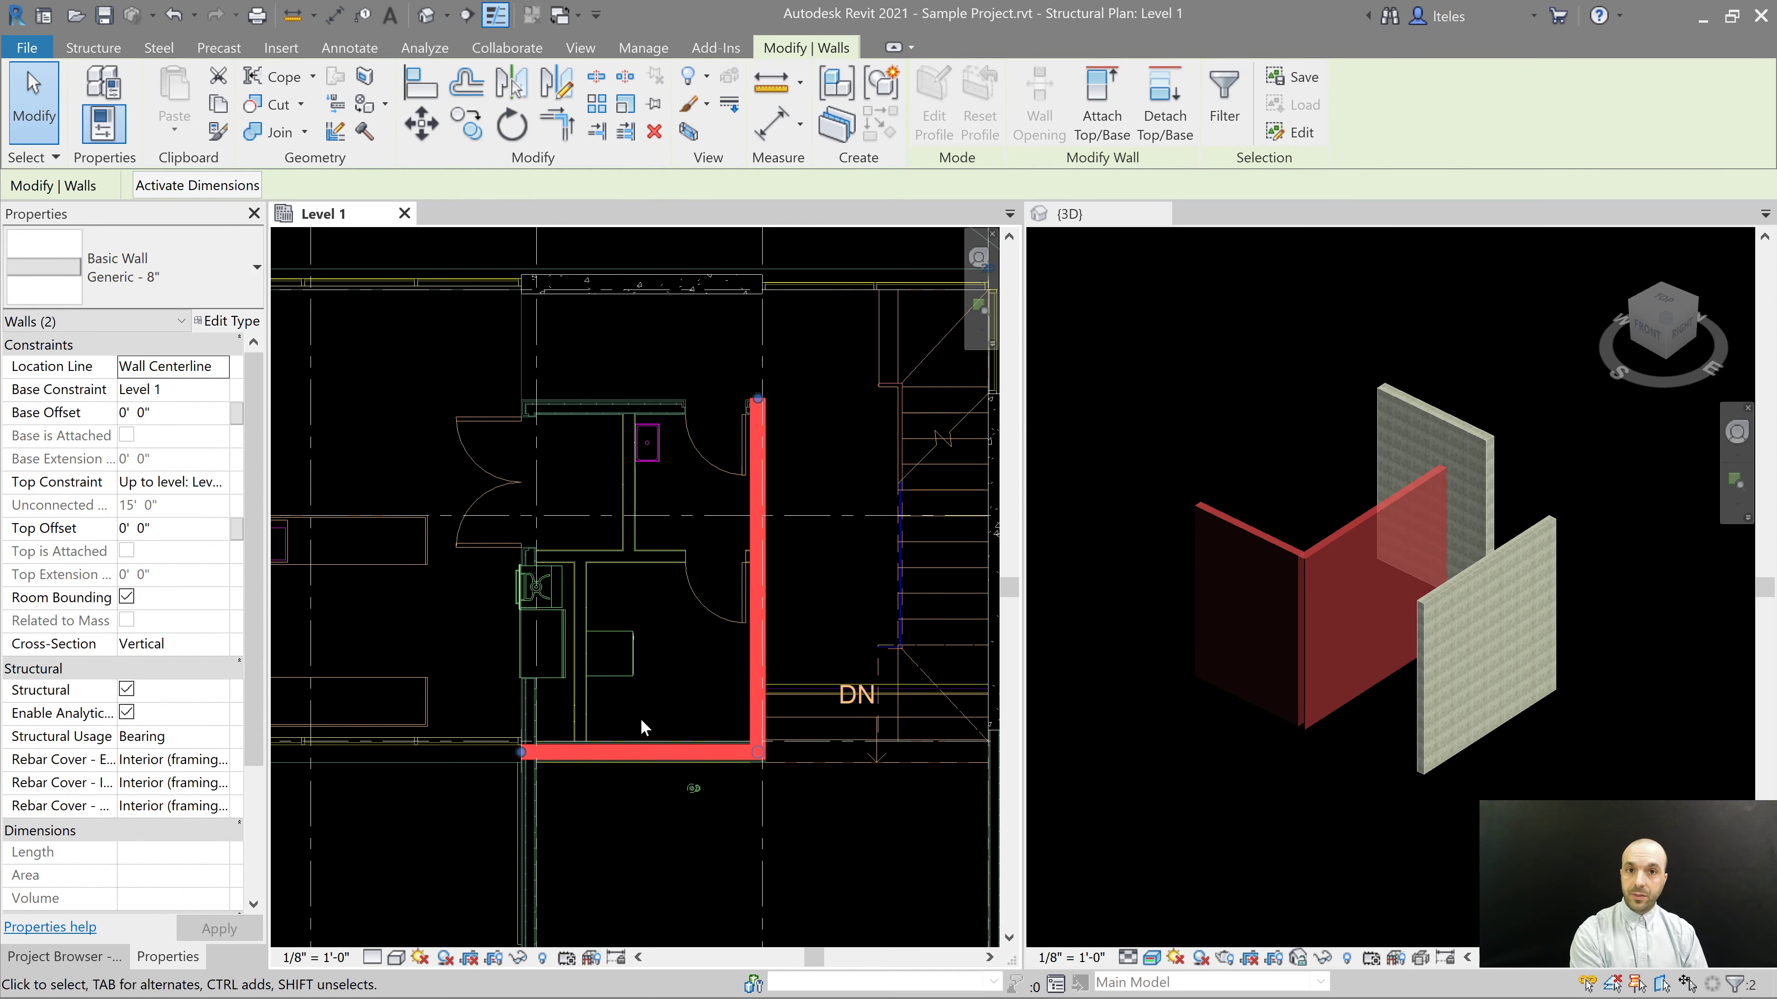
pyautogui.click(187, 281)
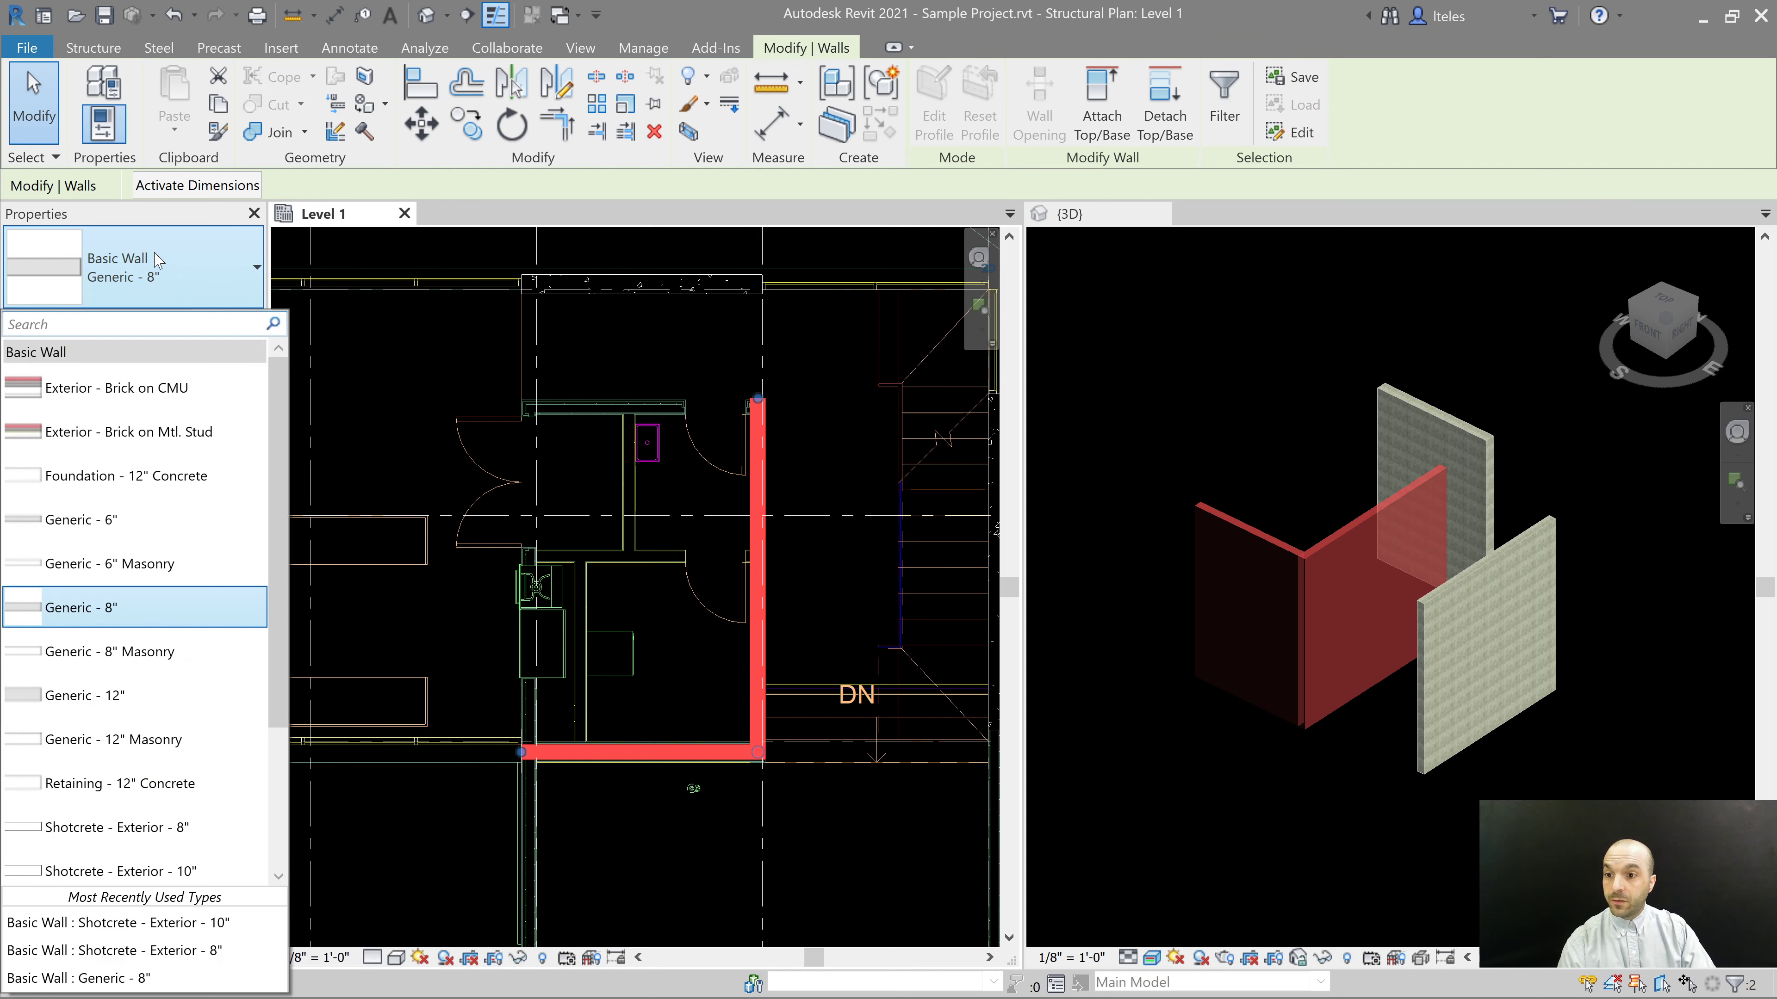
pyautogui.scroll(-1, 123, 616)
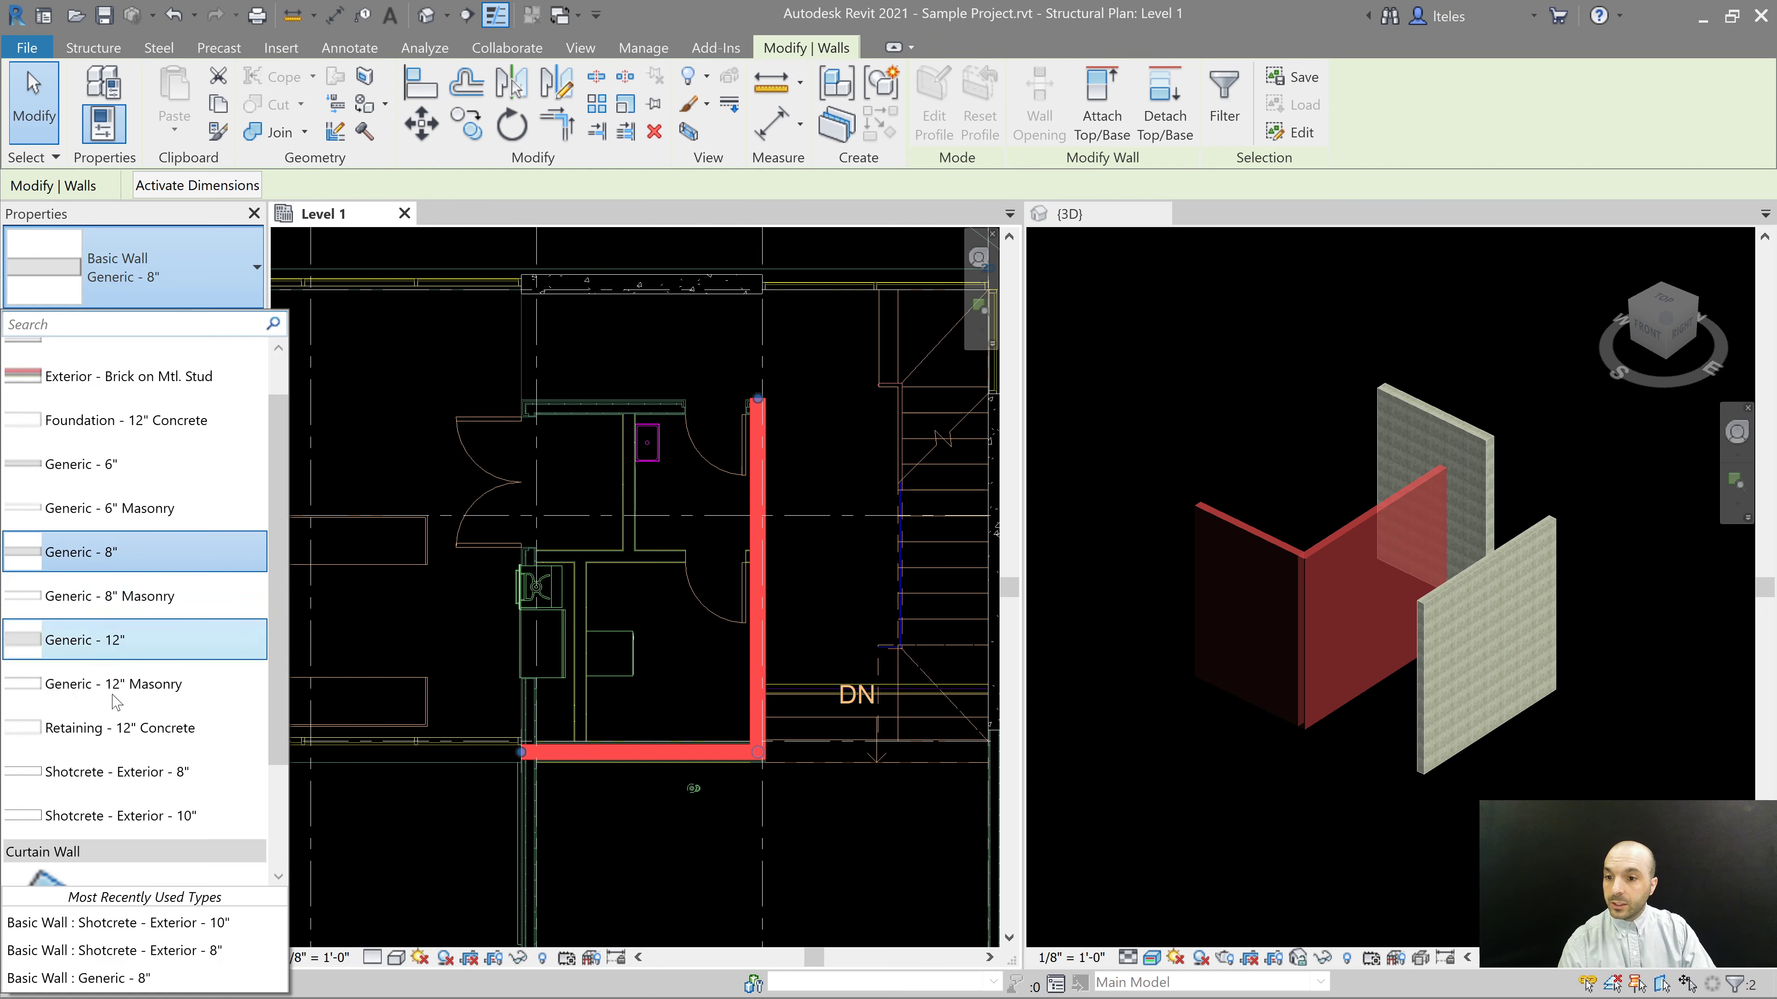
pyautogui.click(135, 777)
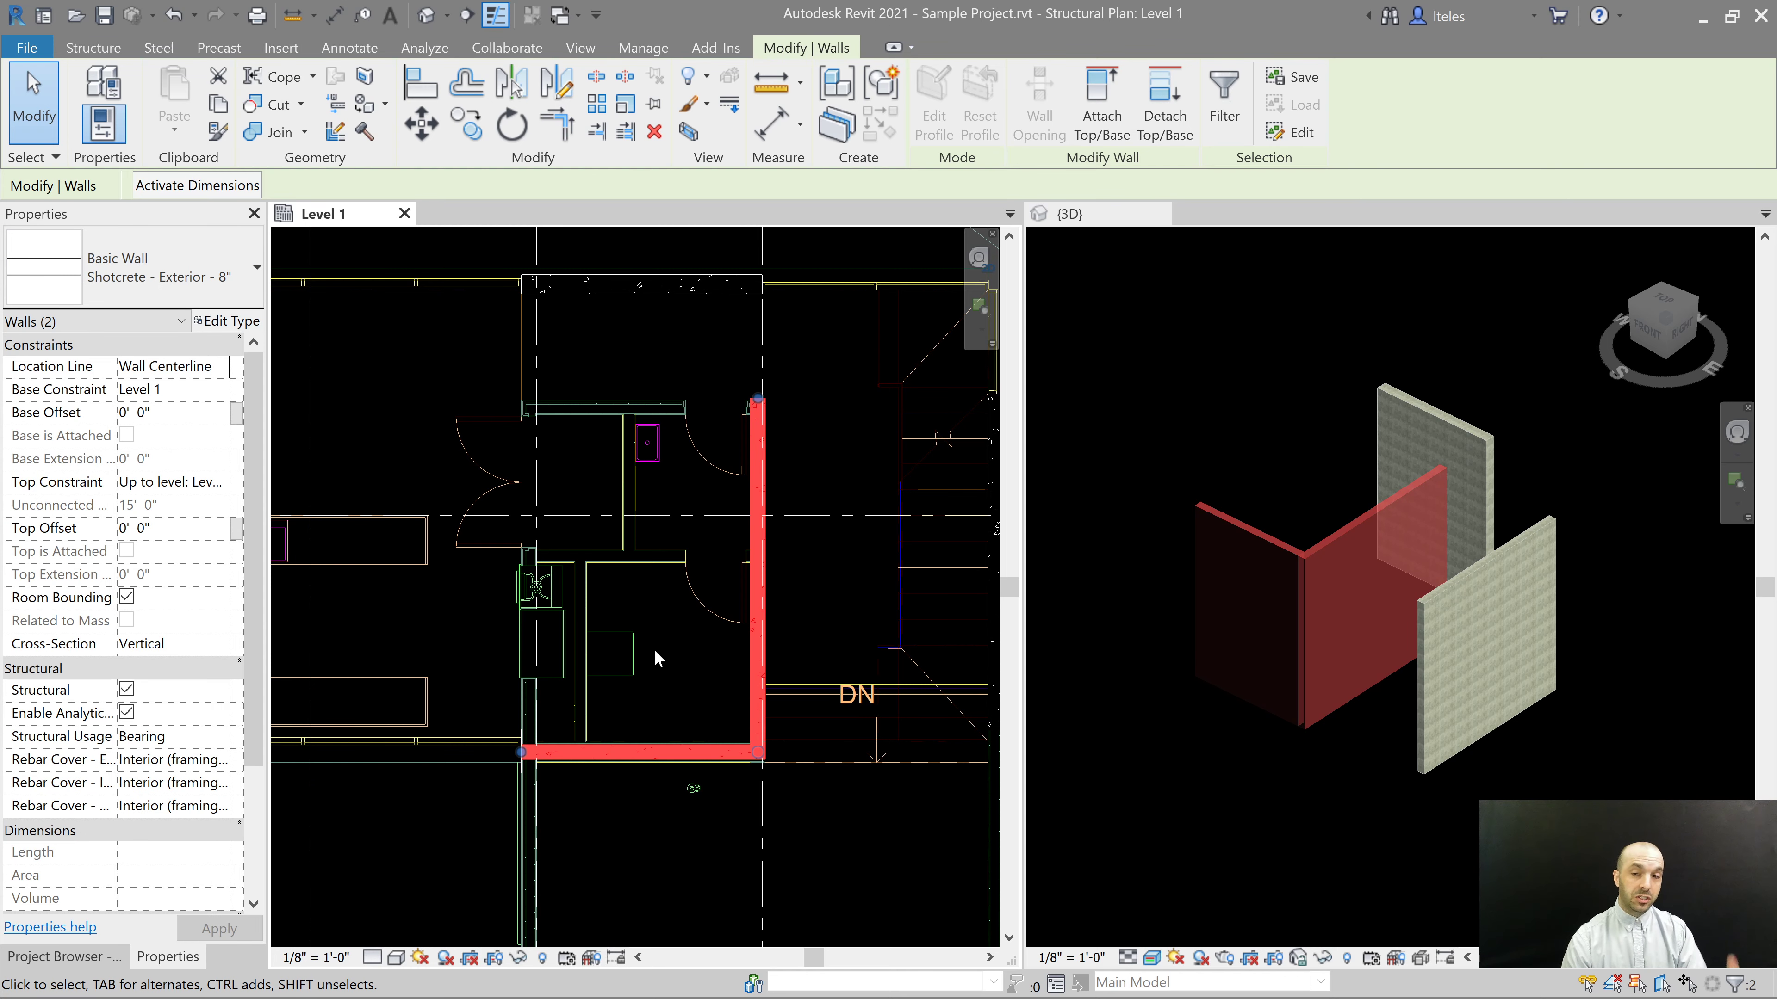
# Duplicate the selected walls' type under the name Shotcrete - Interior - 8"
pyautogui.click(253, 325)
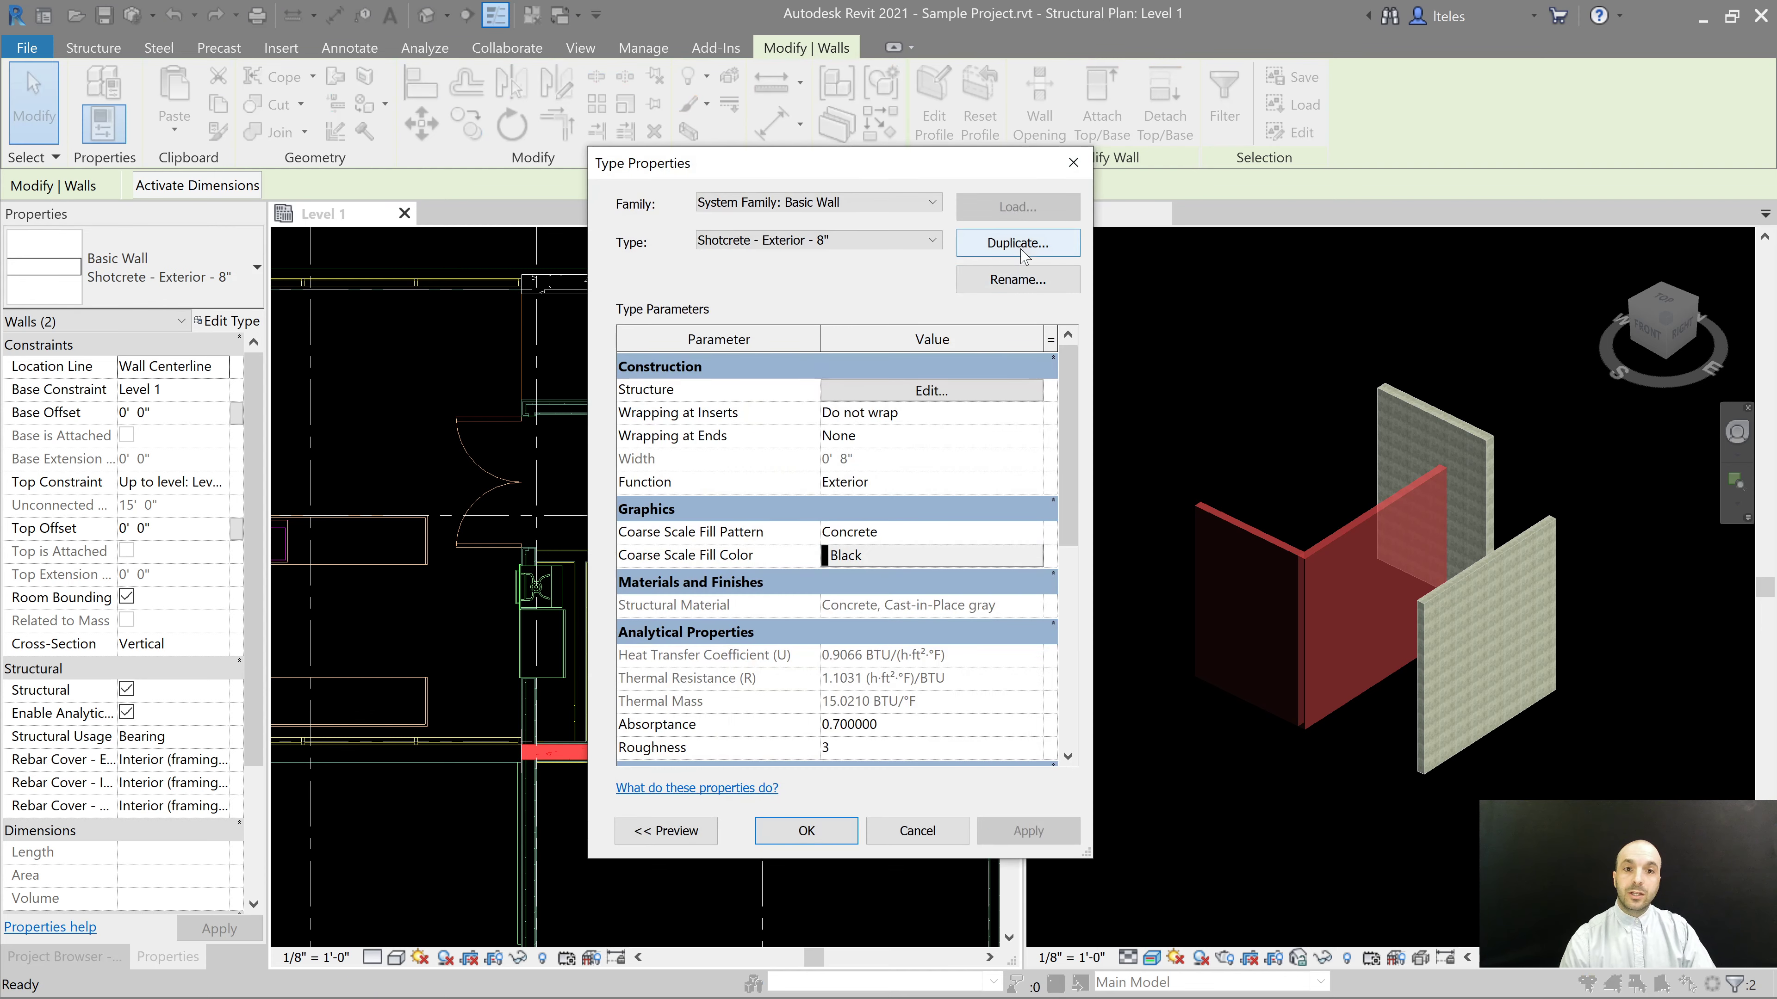
pyautogui.click(1021, 250)
pyautogui.click(885, 490)
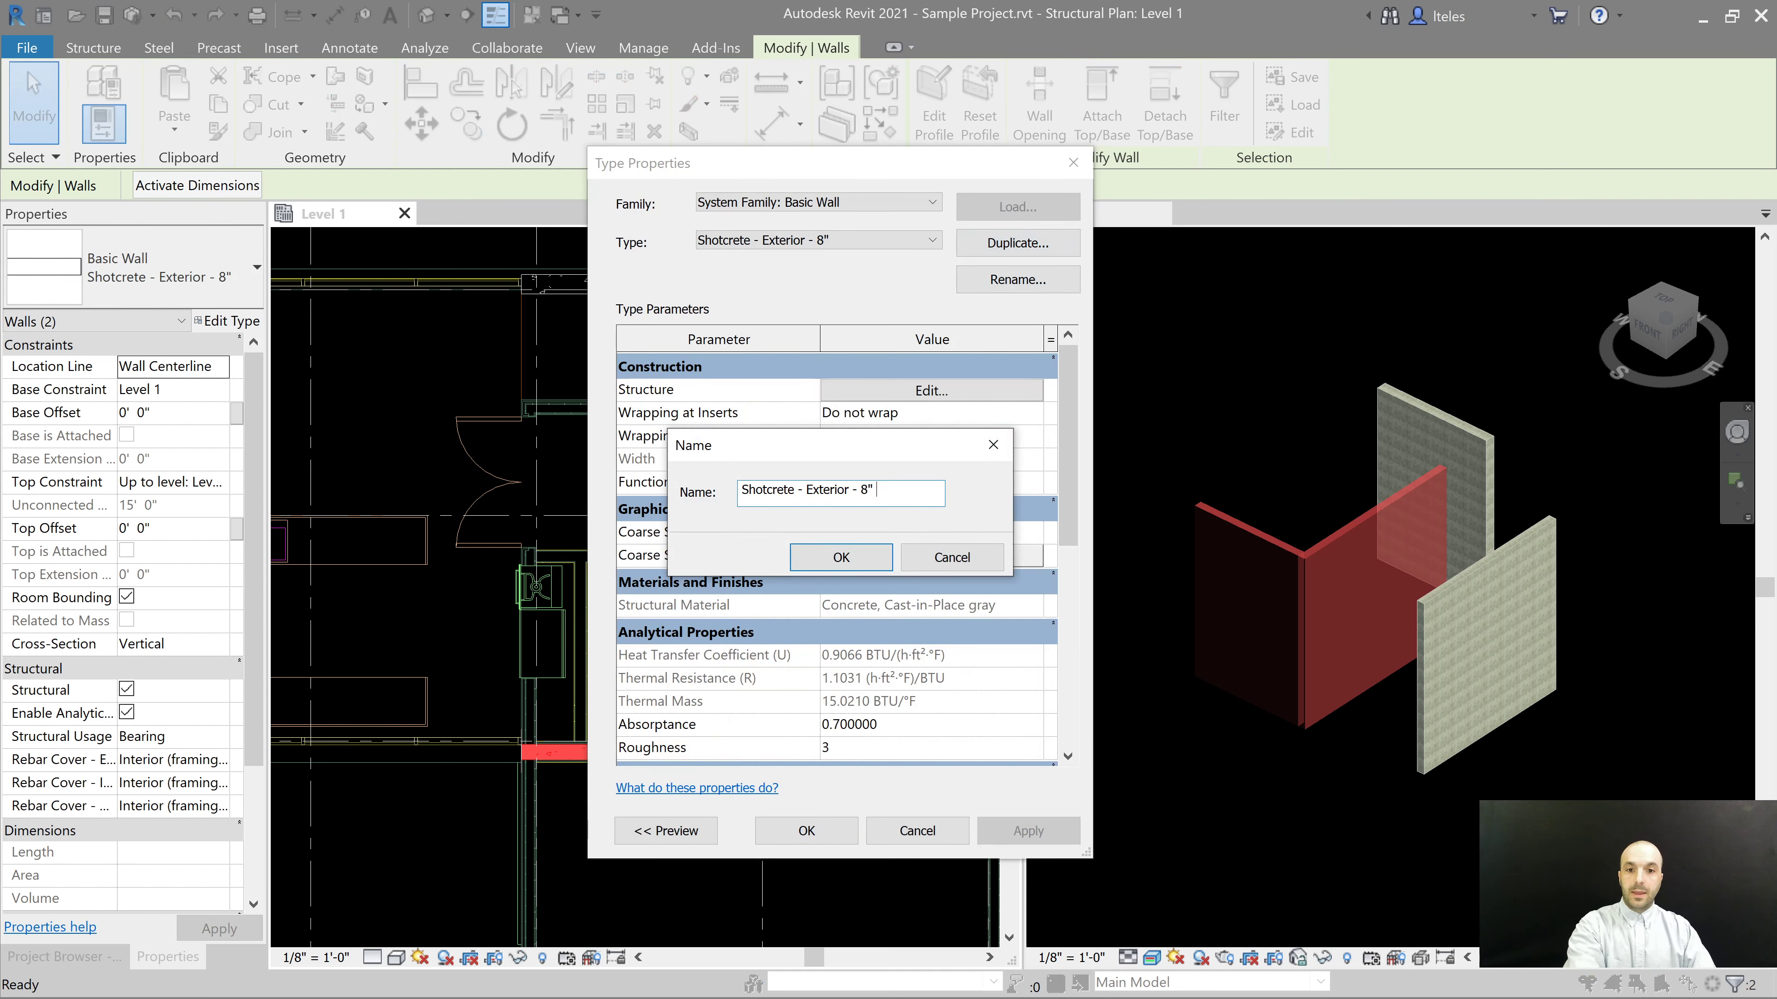
pyautogui.doubleClick(828, 490)
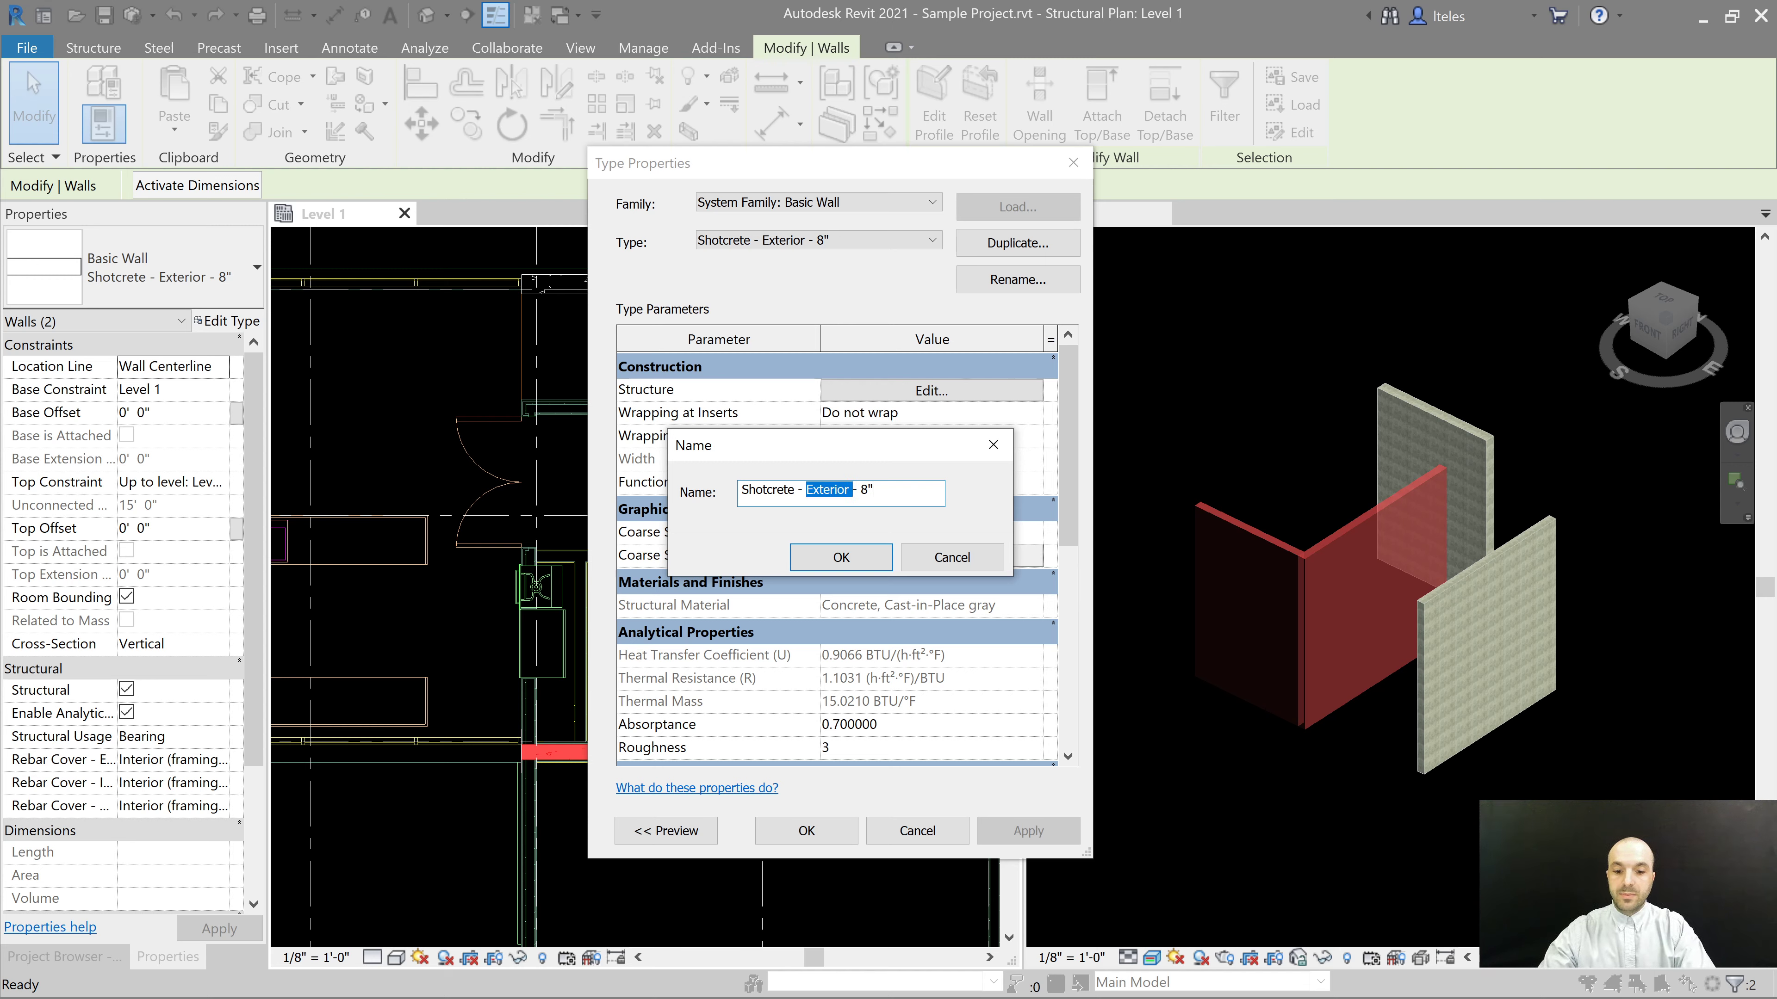
pyautogui.write('Interior')
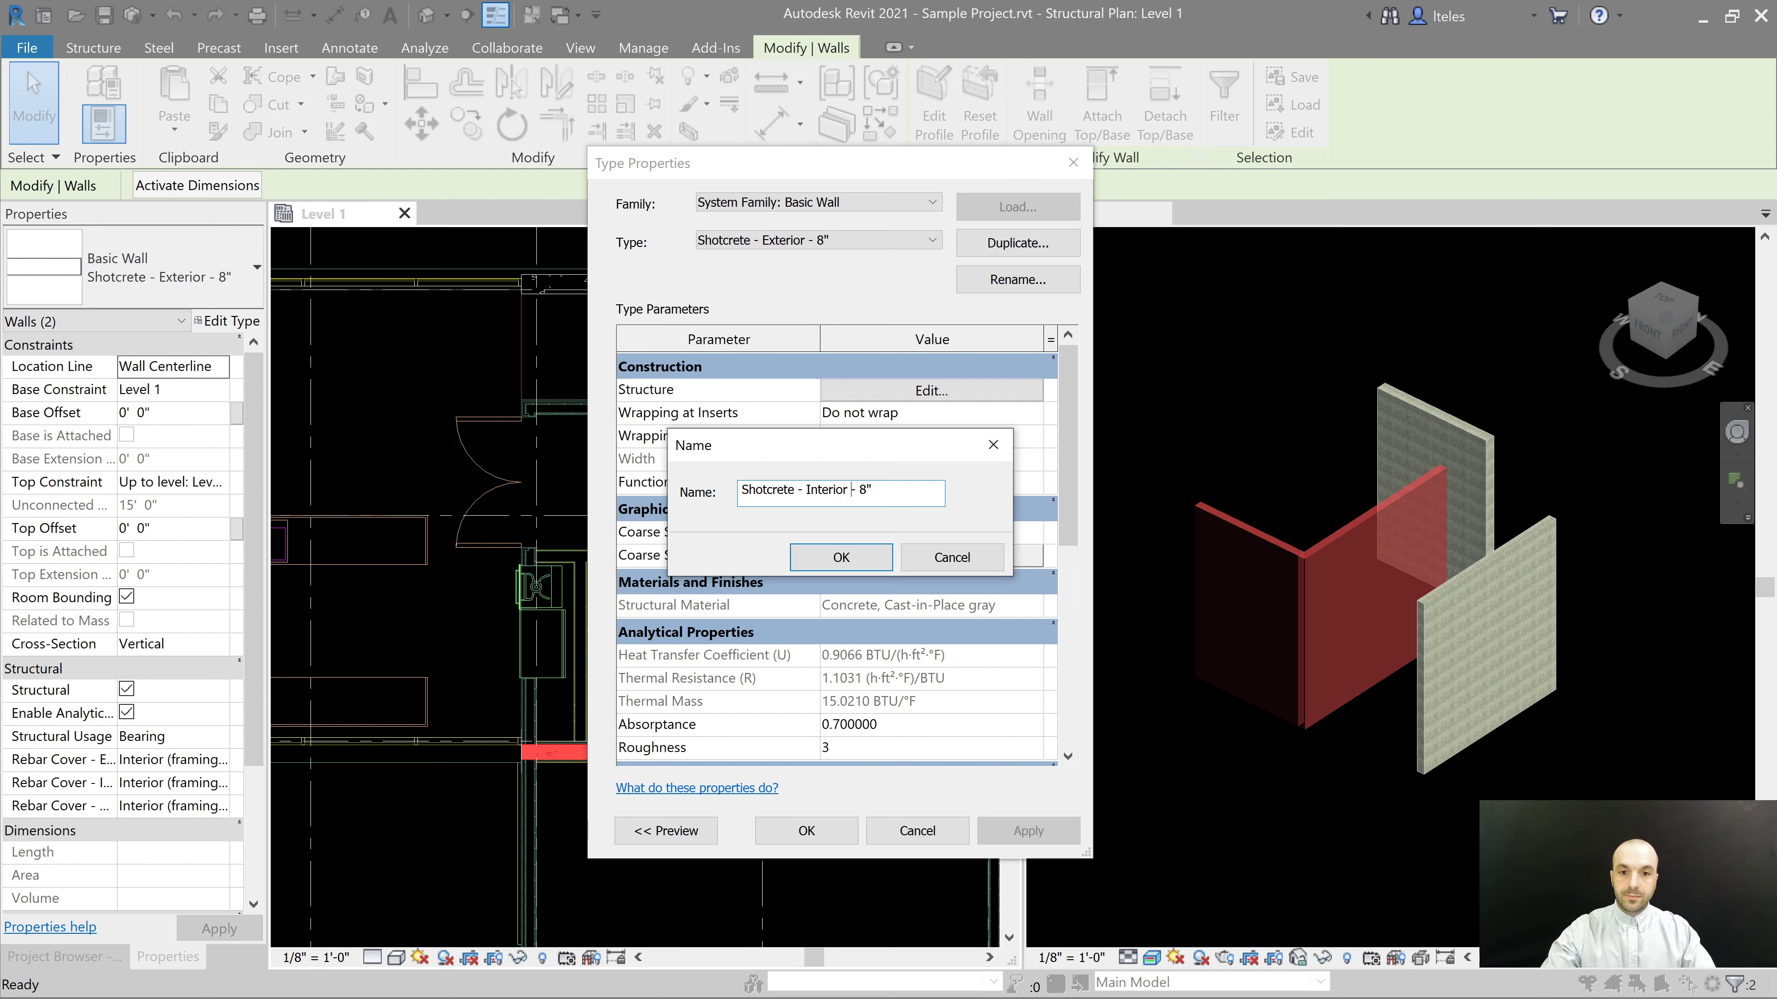
pyautogui.click(878, 562)
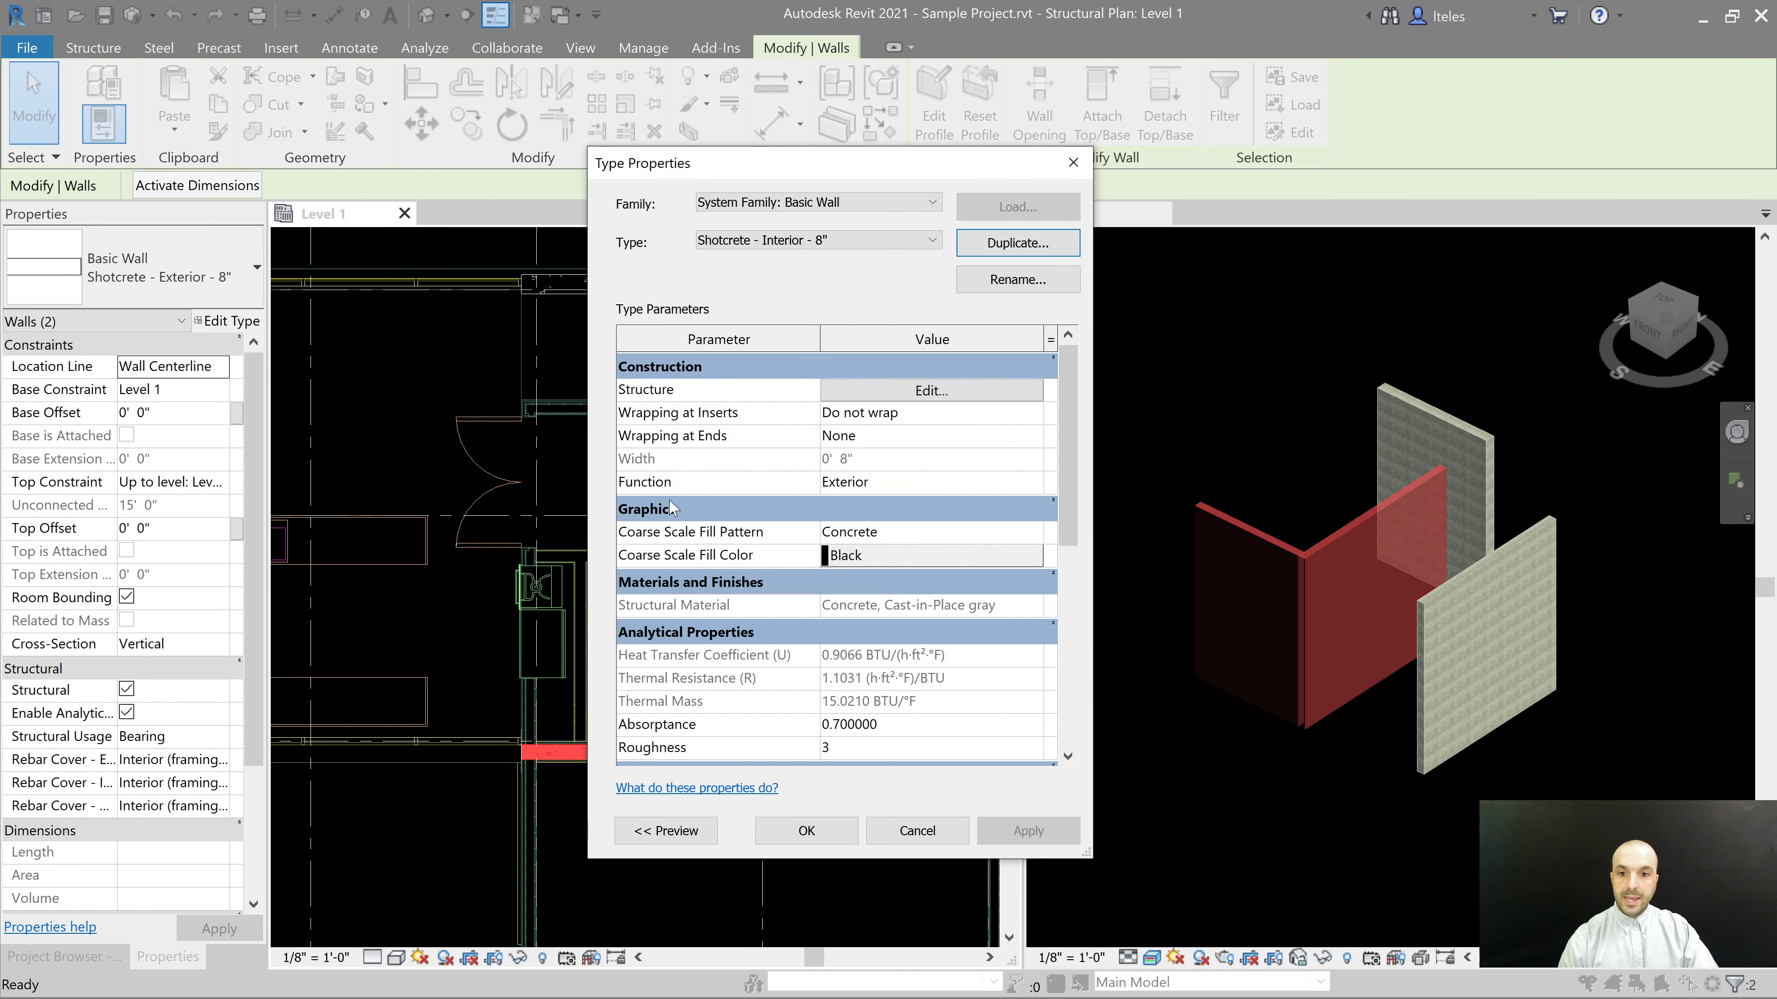
# Set the new 8" wall type's function to Interior and apply it to both selected walls
pyautogui.click(990, 488)
pyautogui.click(1033, 483)
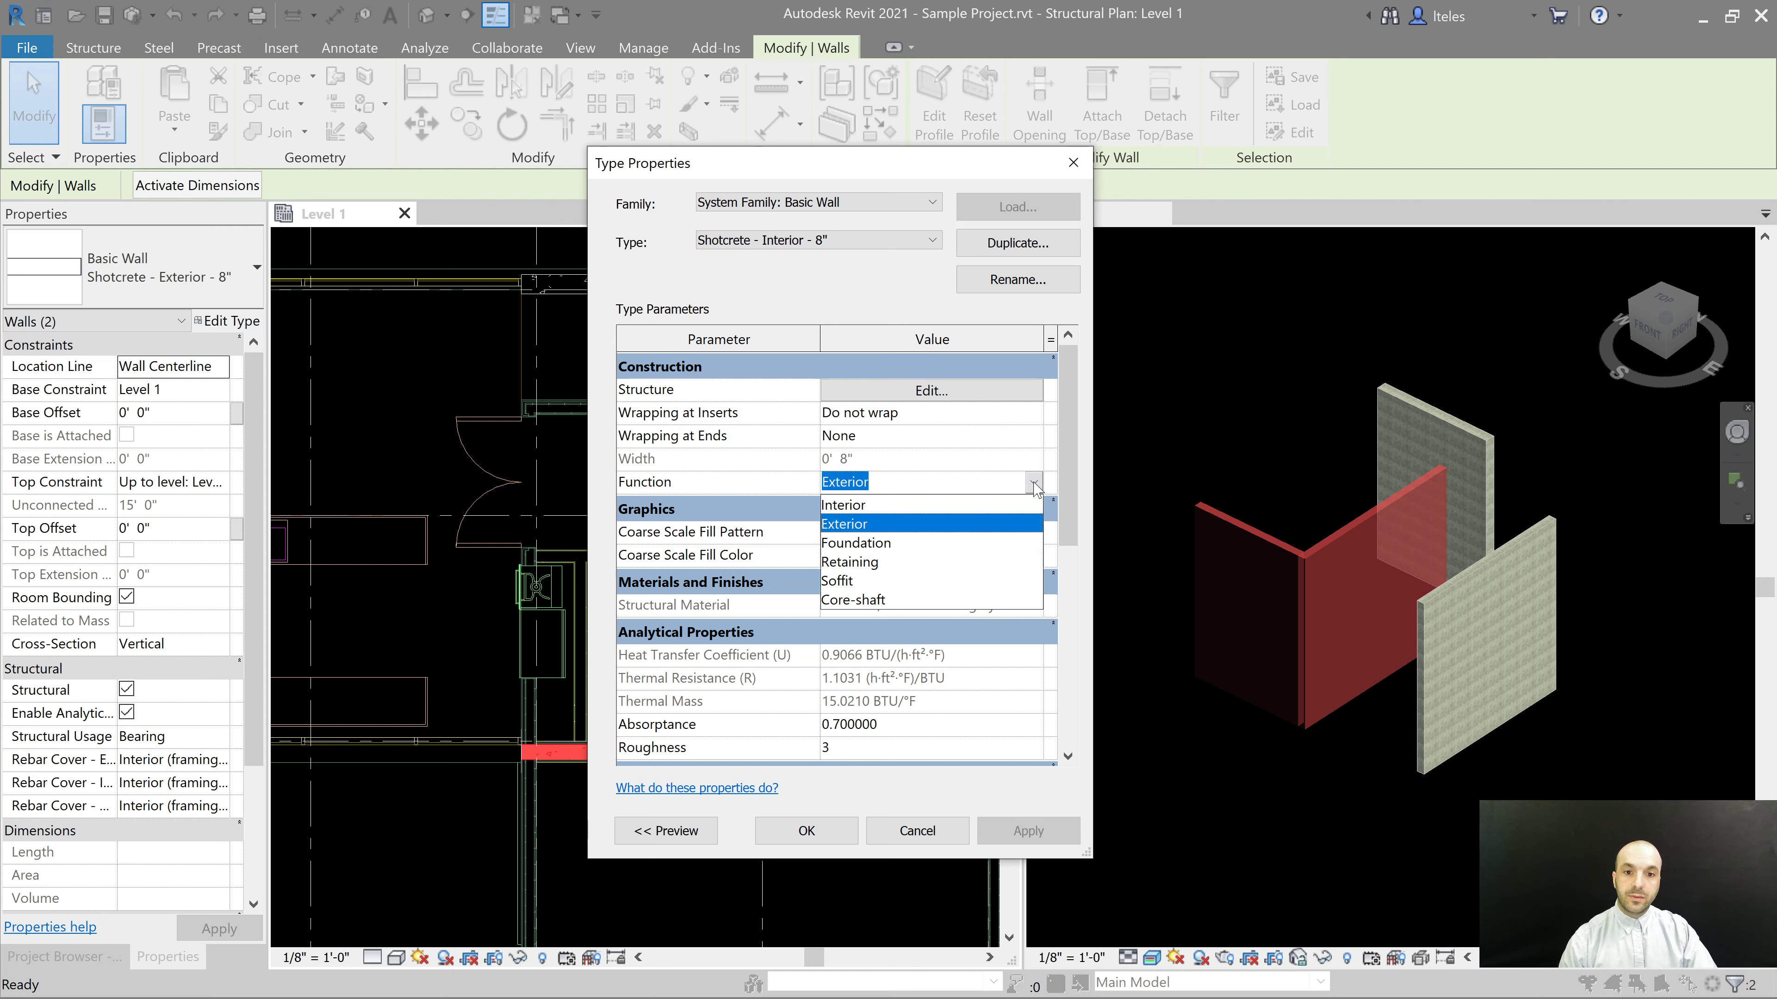
pyautogui.click(858, 504)
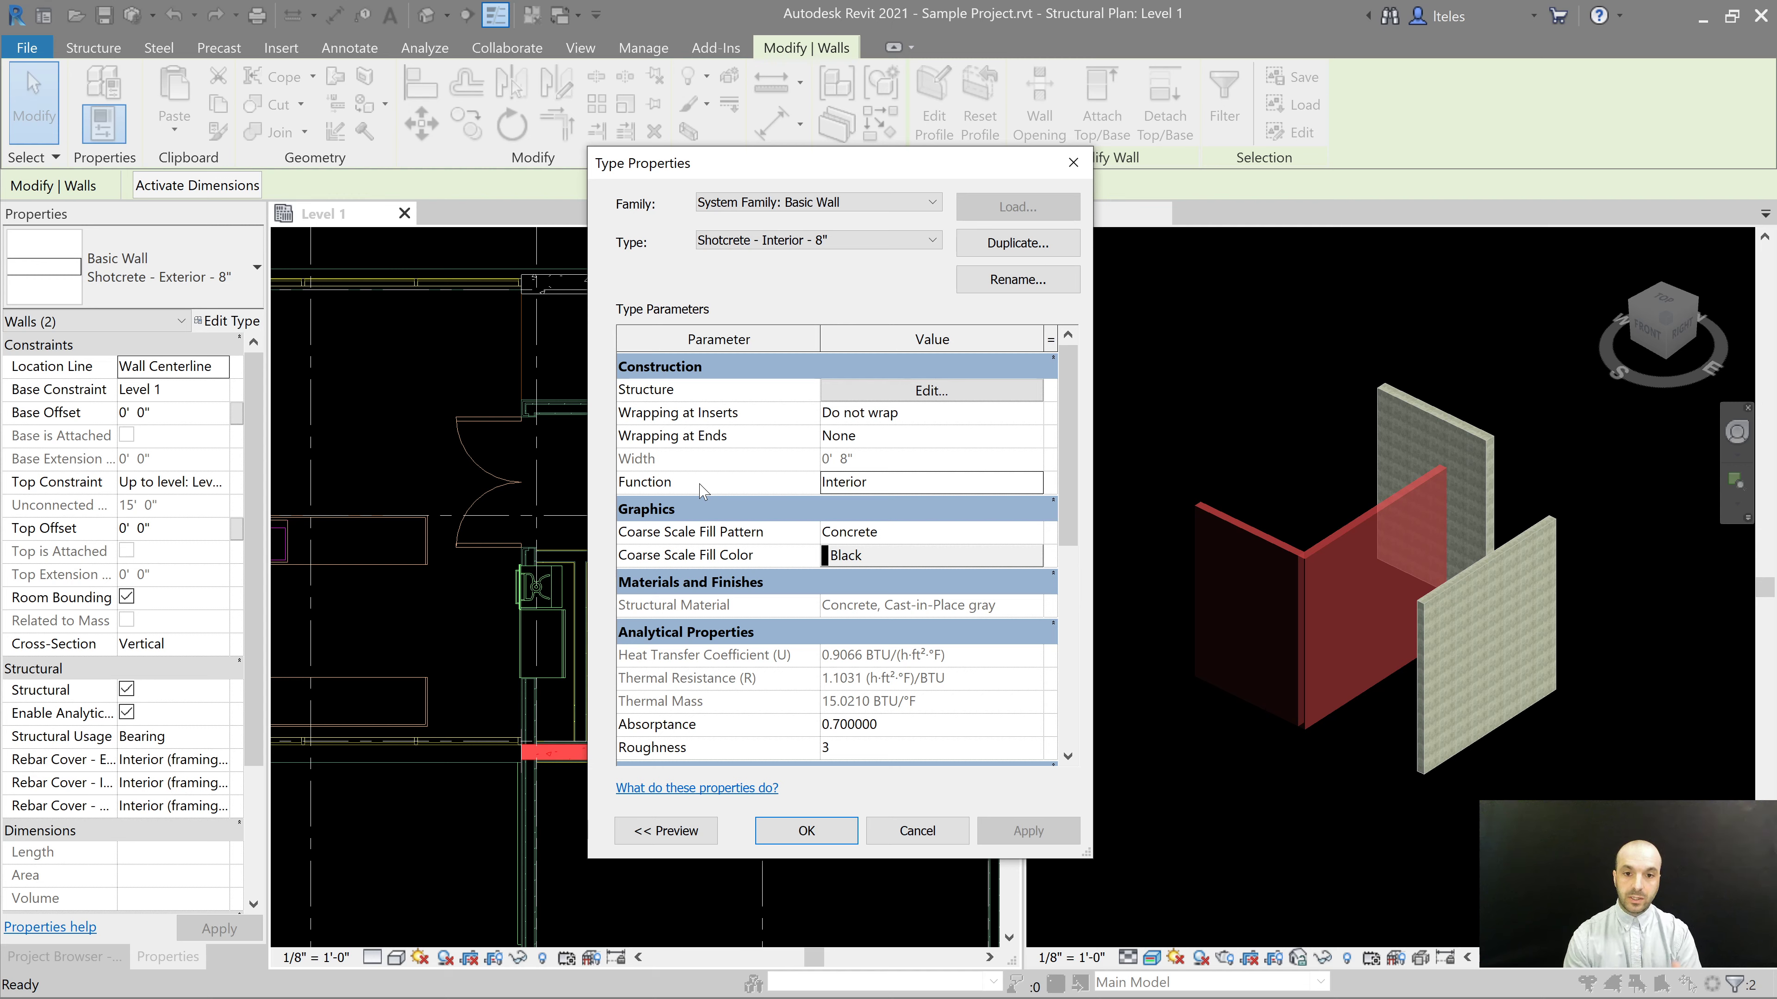
pyautogui.moveTo(715, 490)
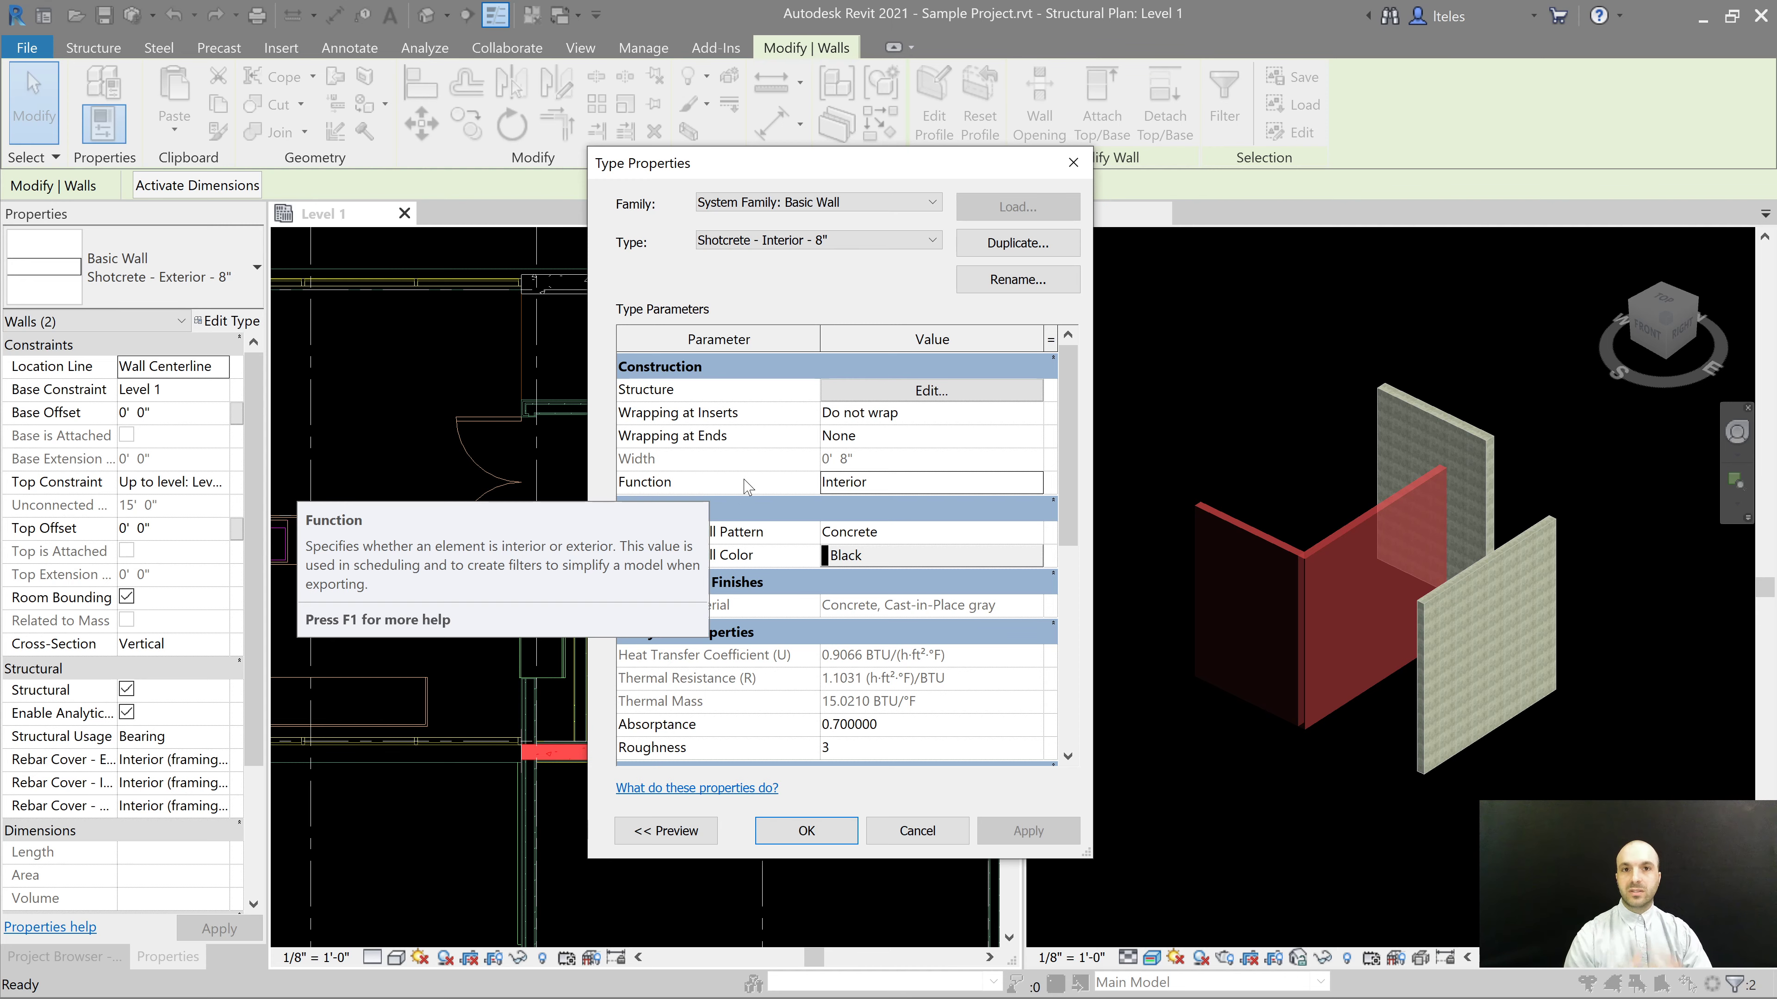
pyautogui.click(810, 833)
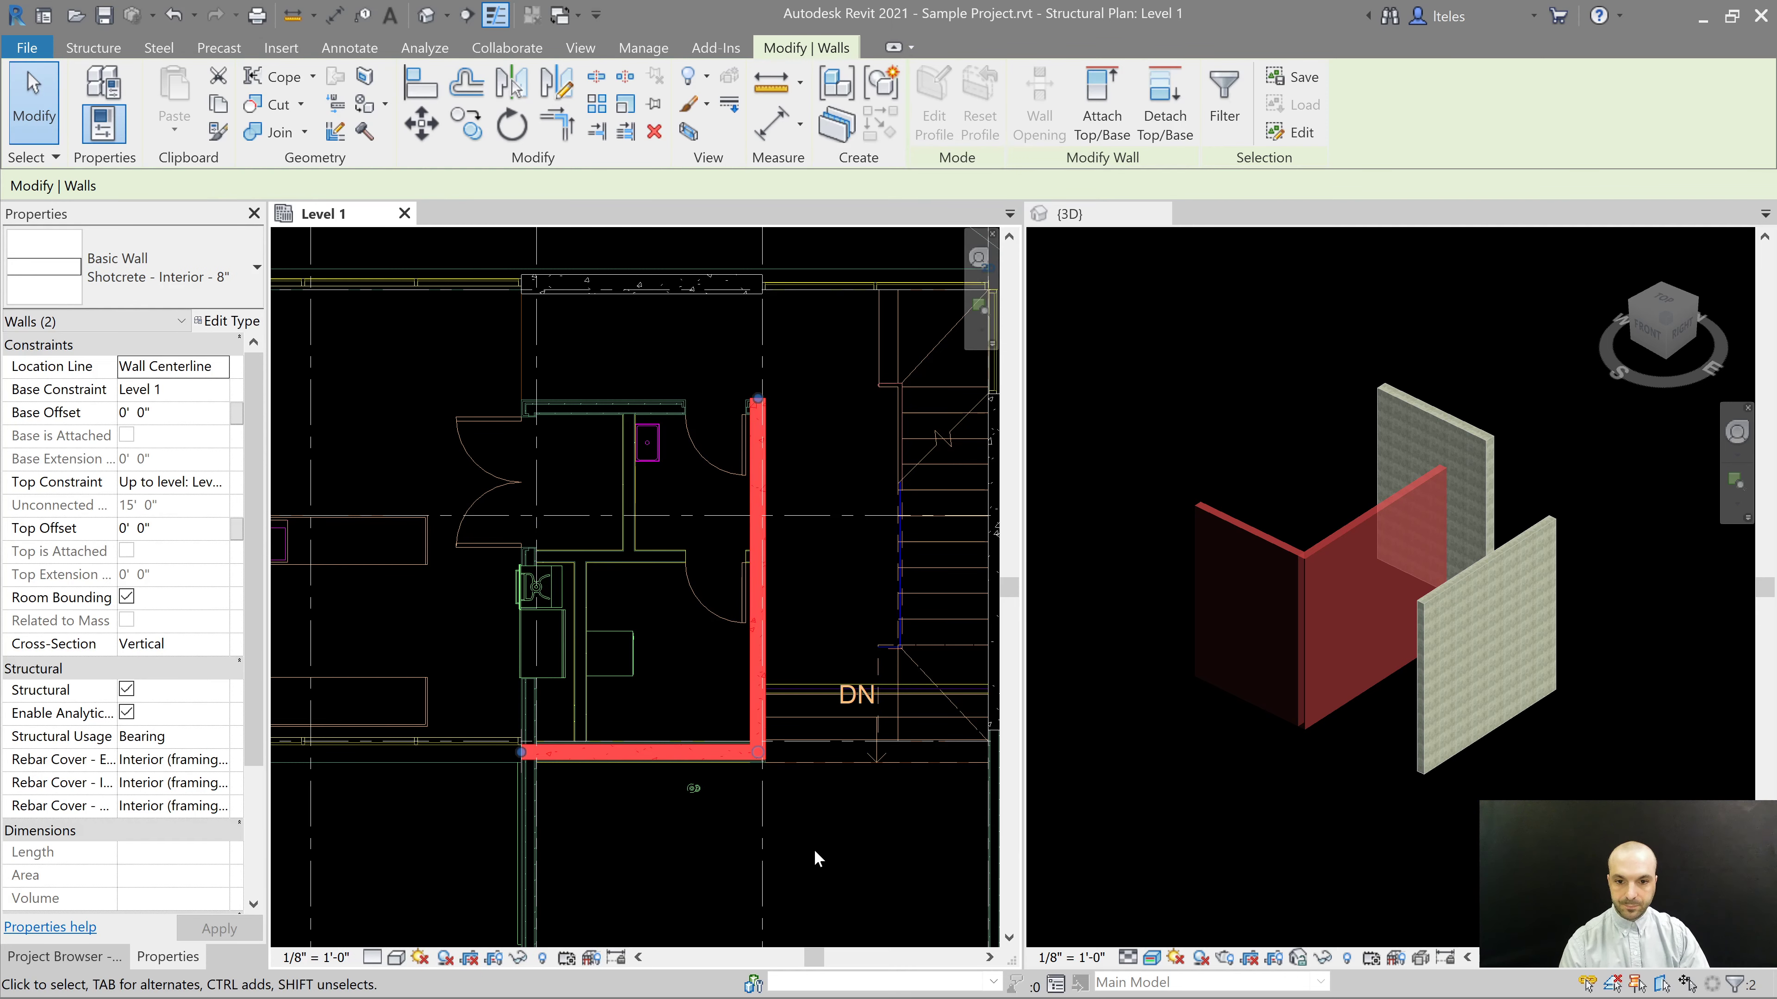
pyautogui.click(826, 872)
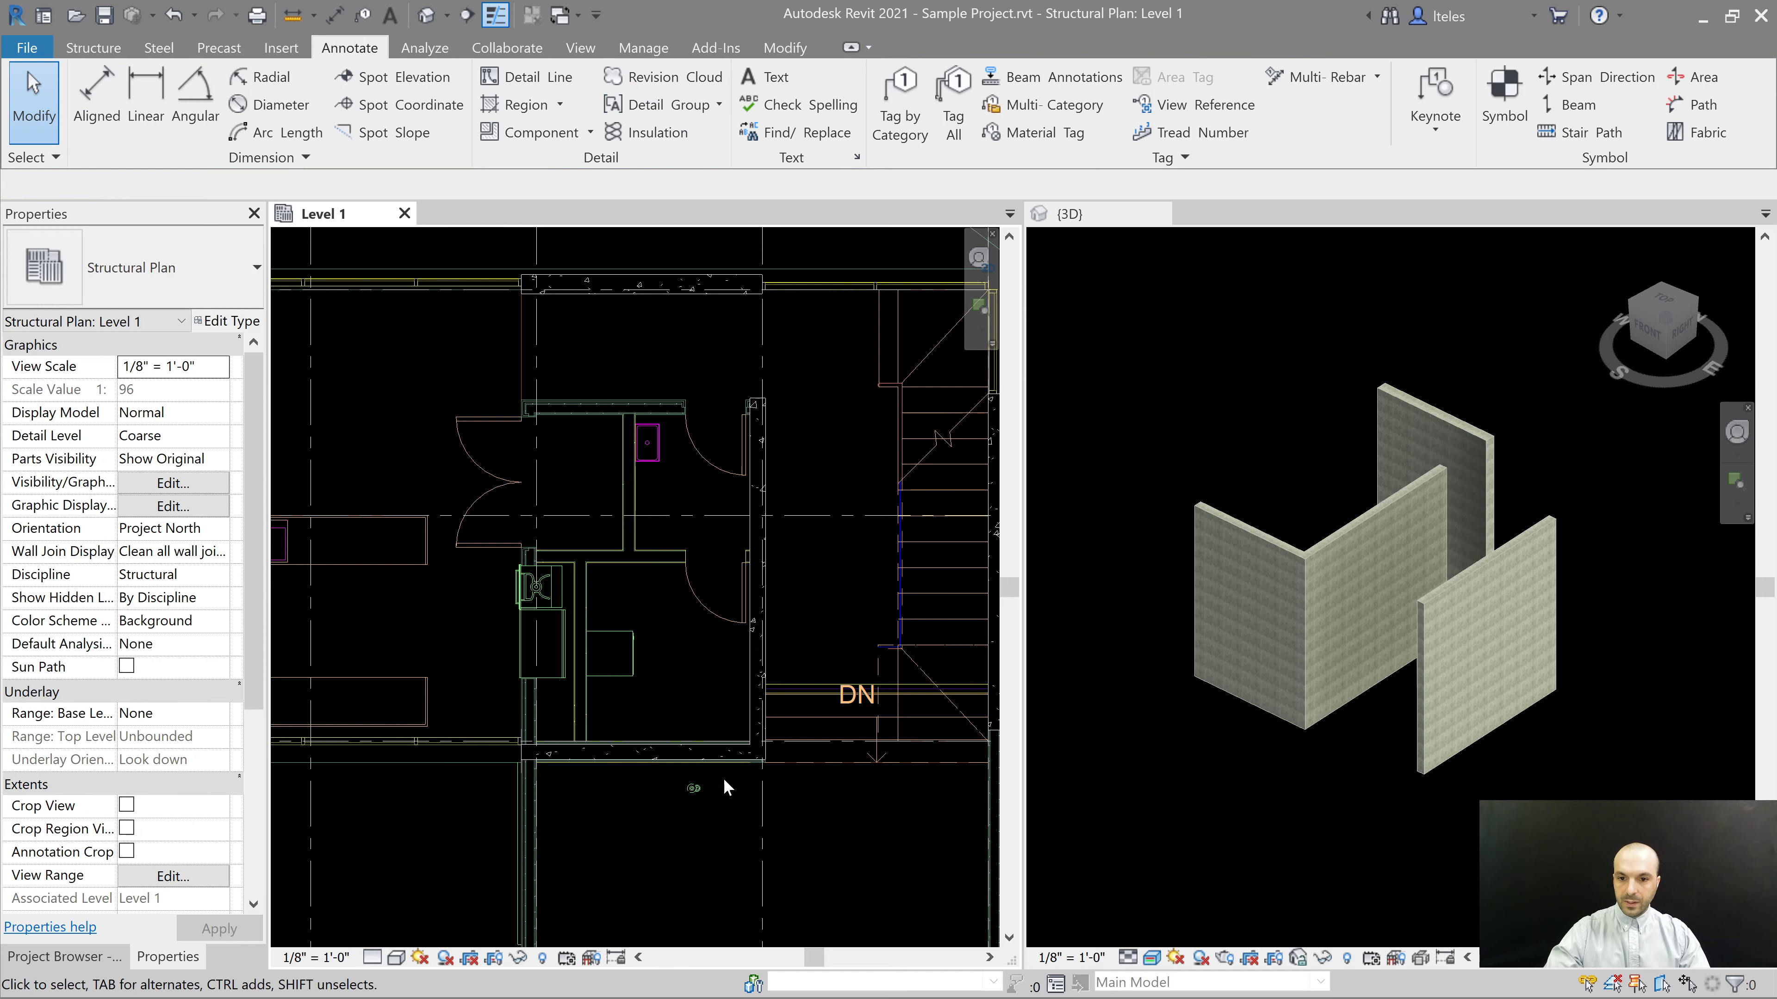
# Select the lower horizontal interior wall in the plan and duplicate its type as Shotcrete - Interior - 10"
pyautogui.scroll(4, 780, 732)
pyautogui.moveTo(810, 869); pyautogui.dragTo(1117, 861, button='middle')
pyautogui.scroll(2, 682, 818)
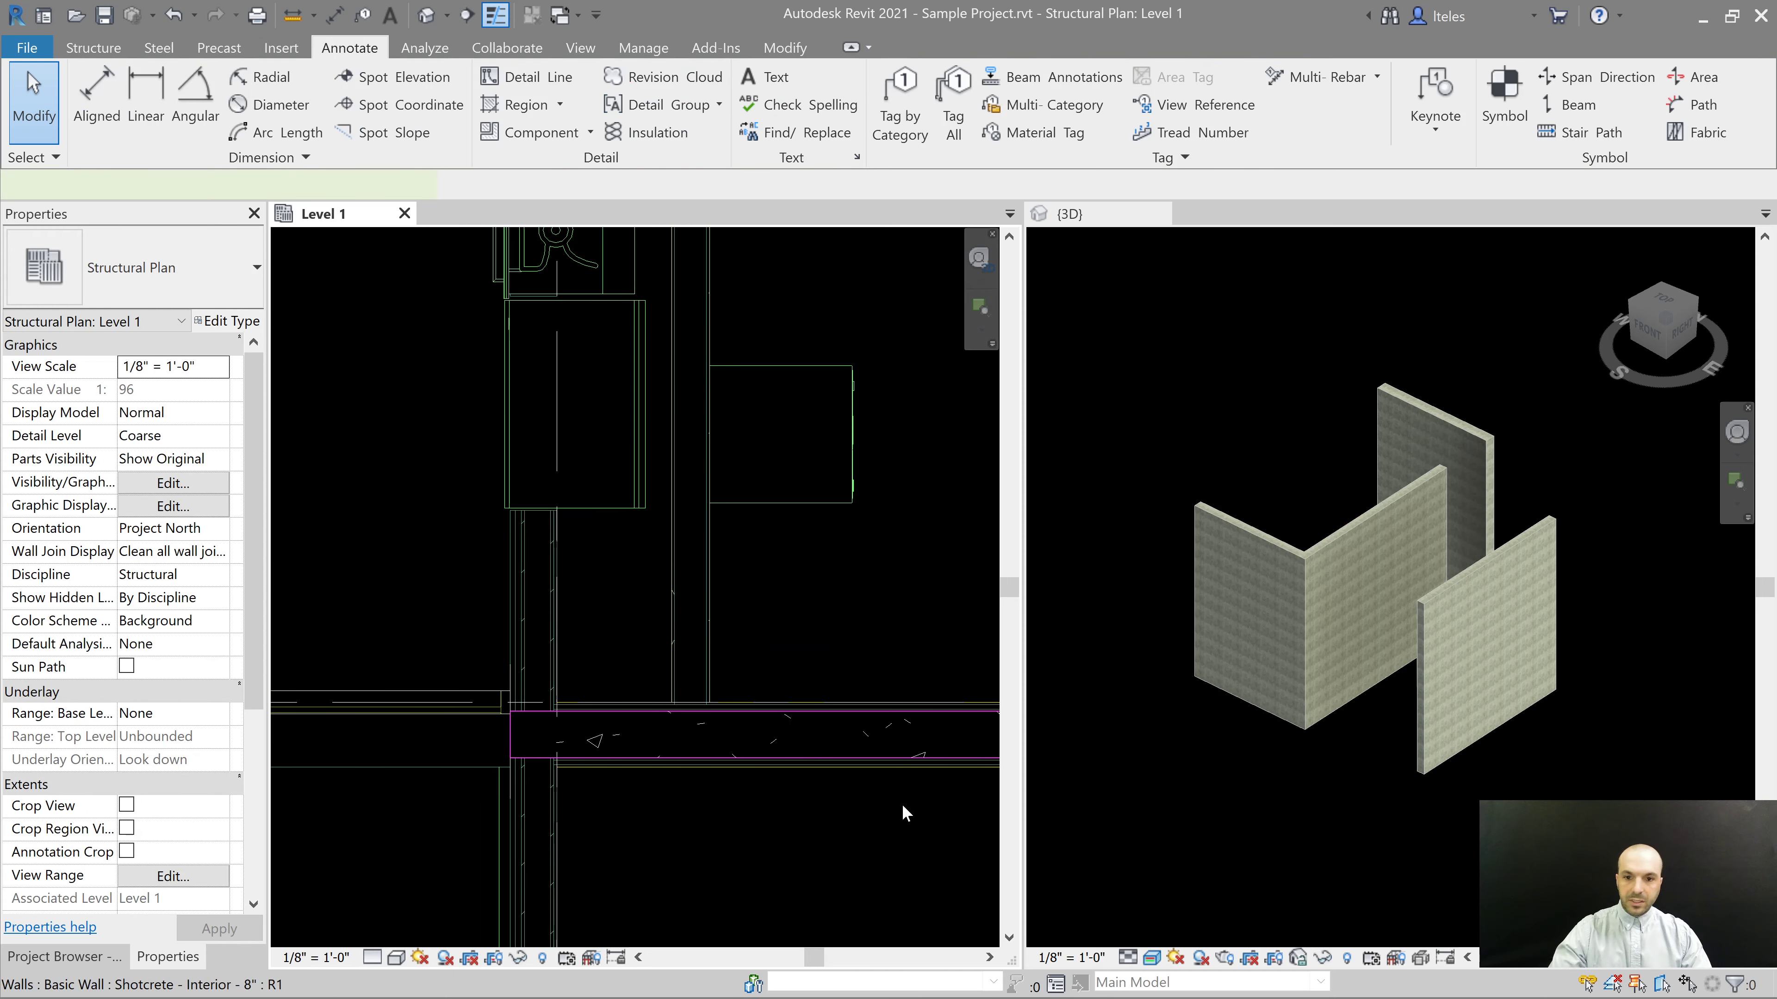
pyautogui.click(854, 745)
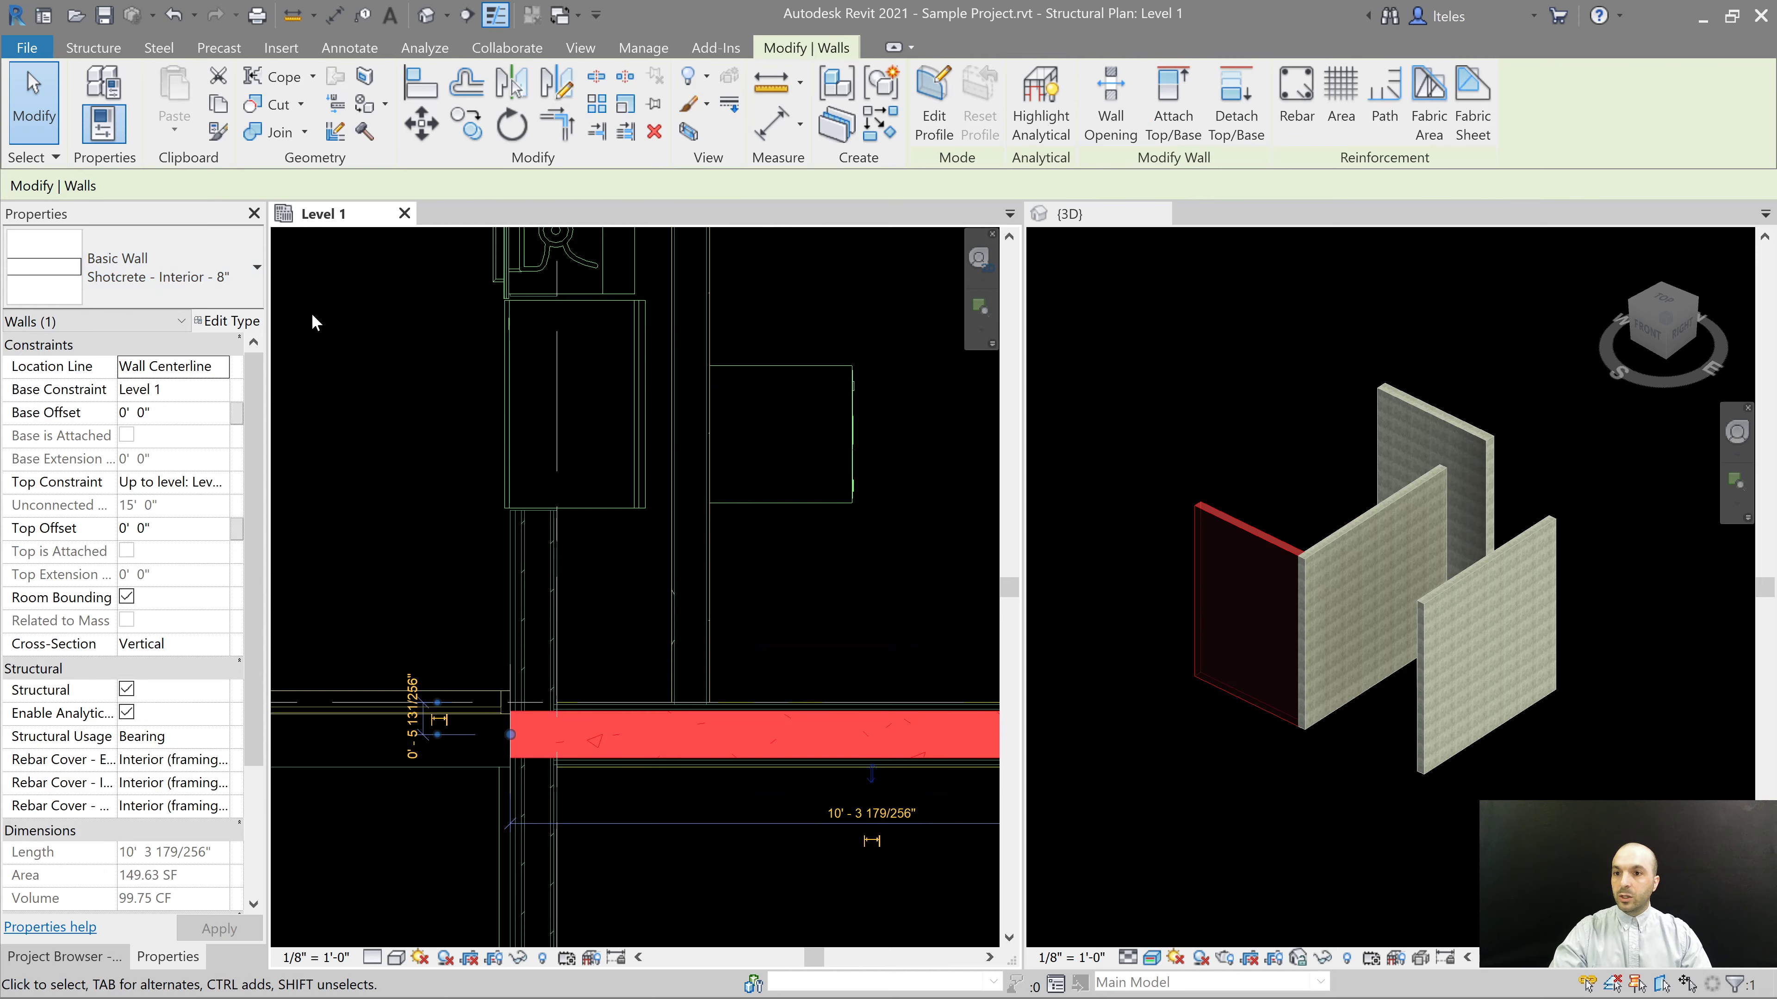
pyautogui.click(237, 322)
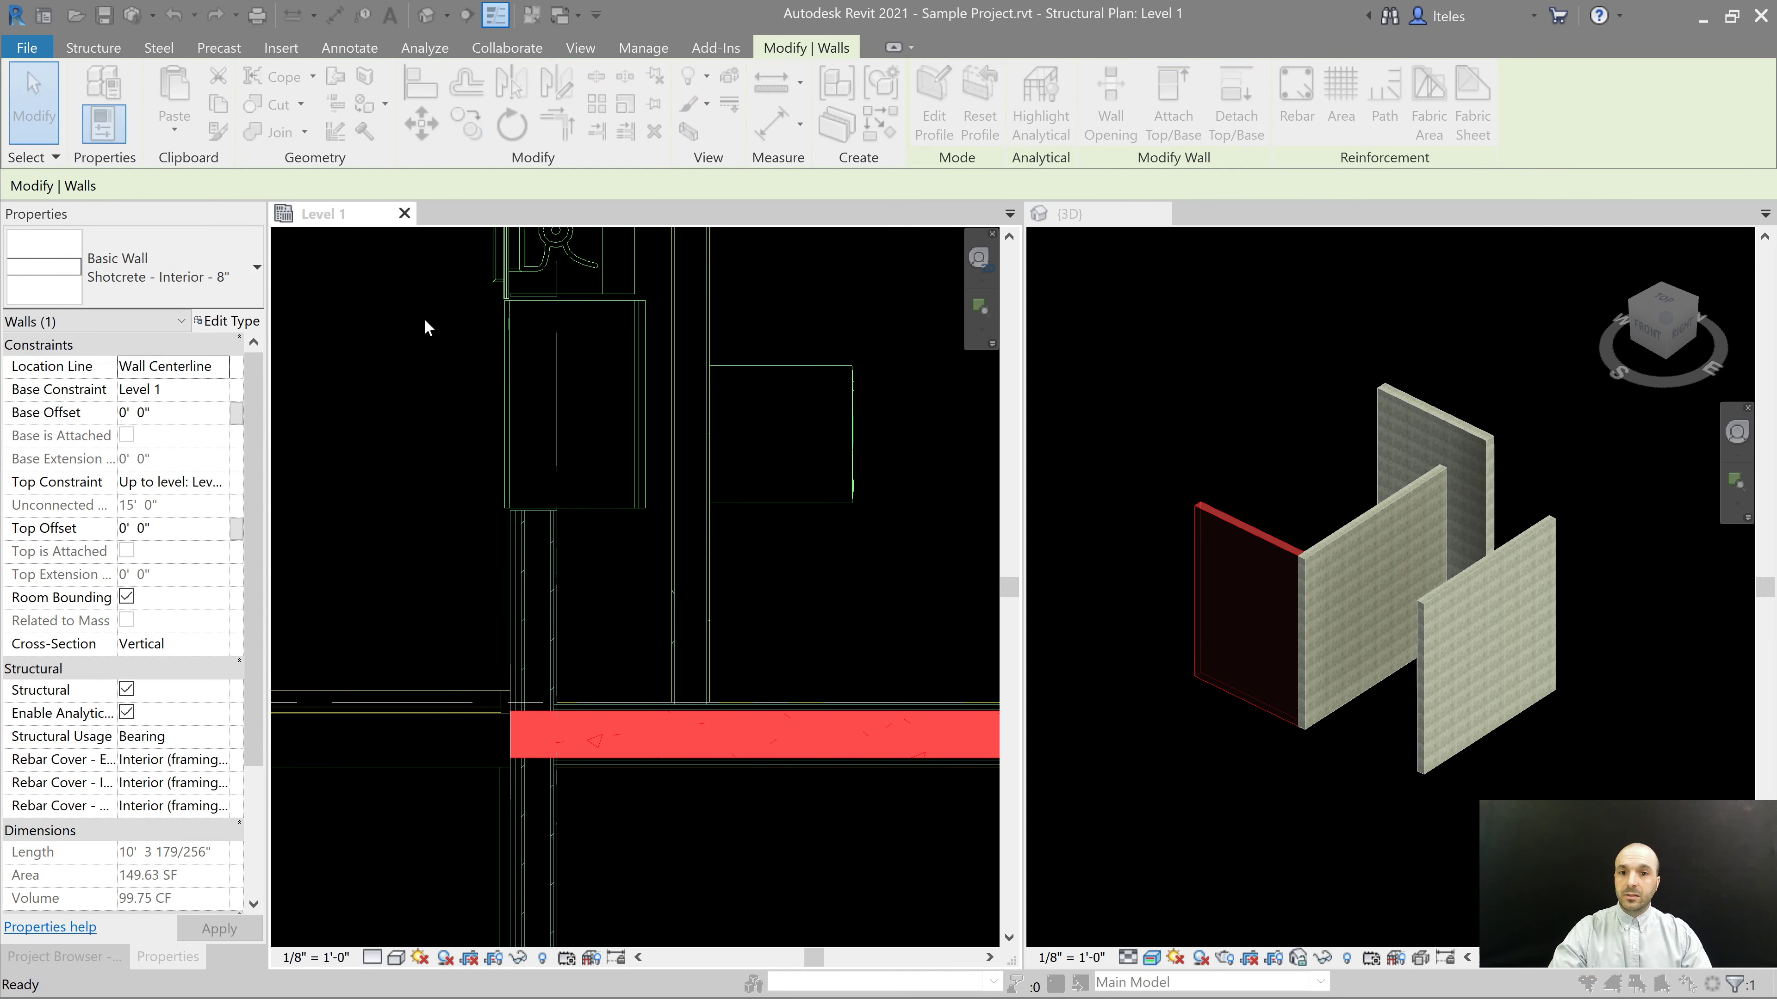
pyautogui.click(1009, 243)
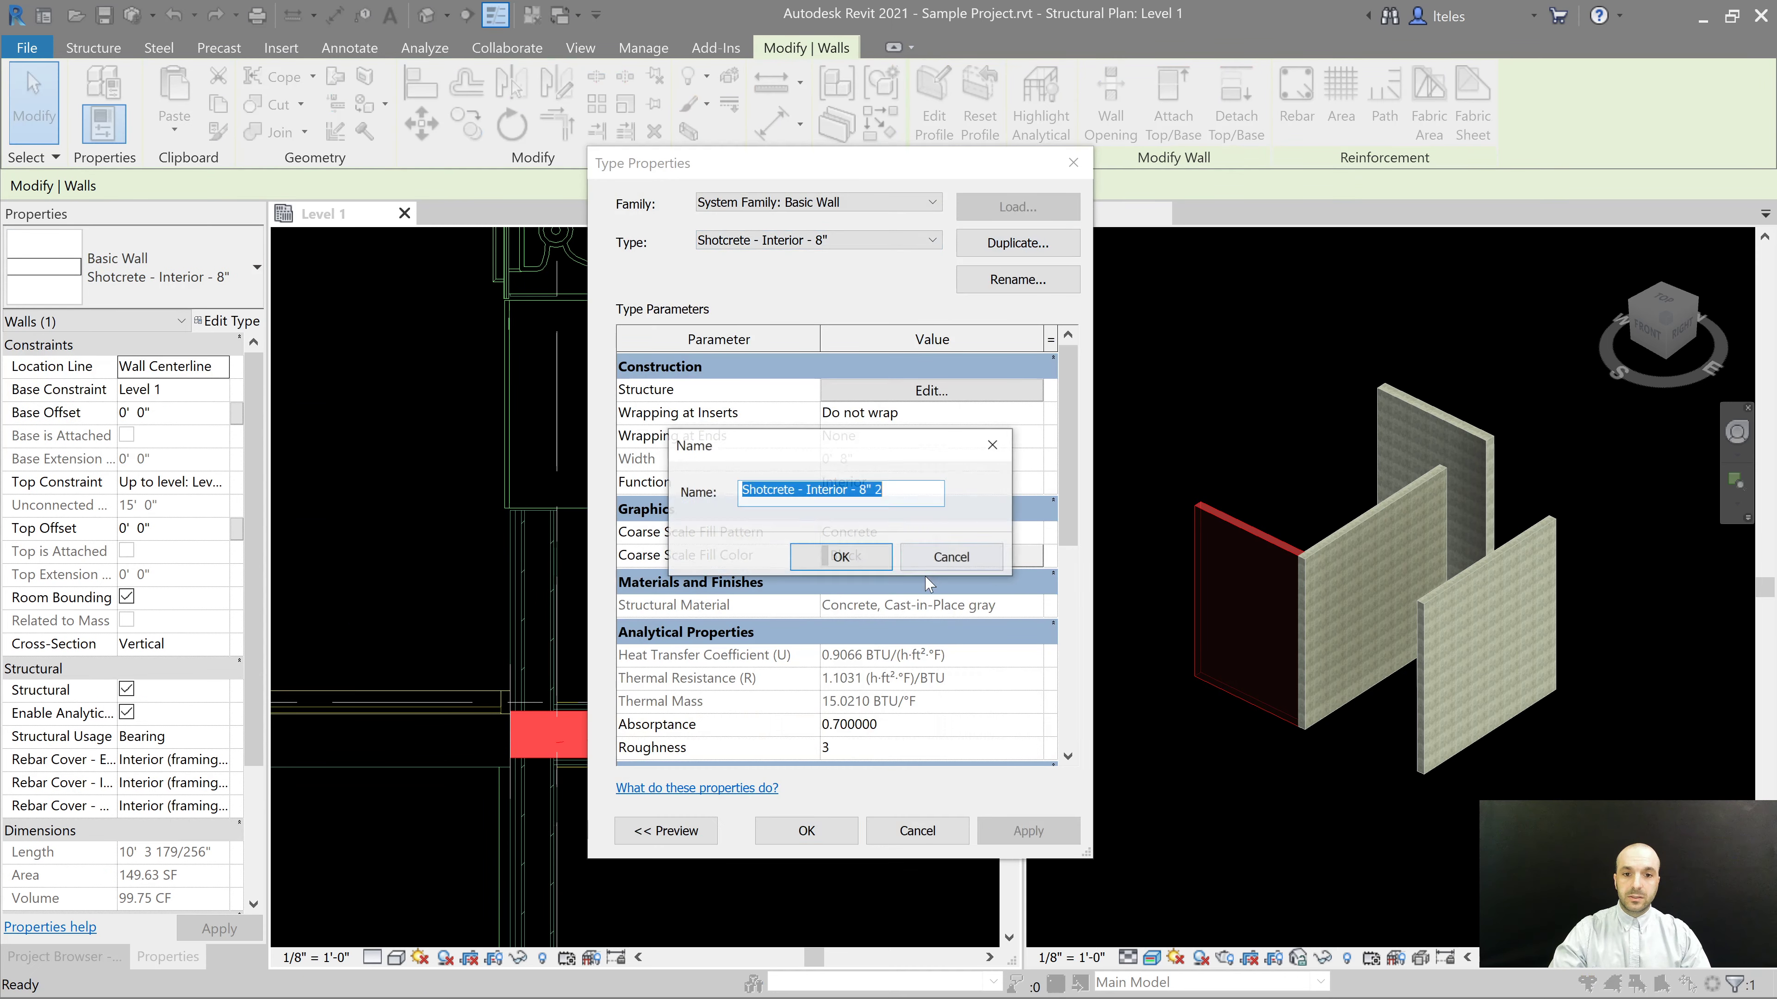
pyautogui.press('End')
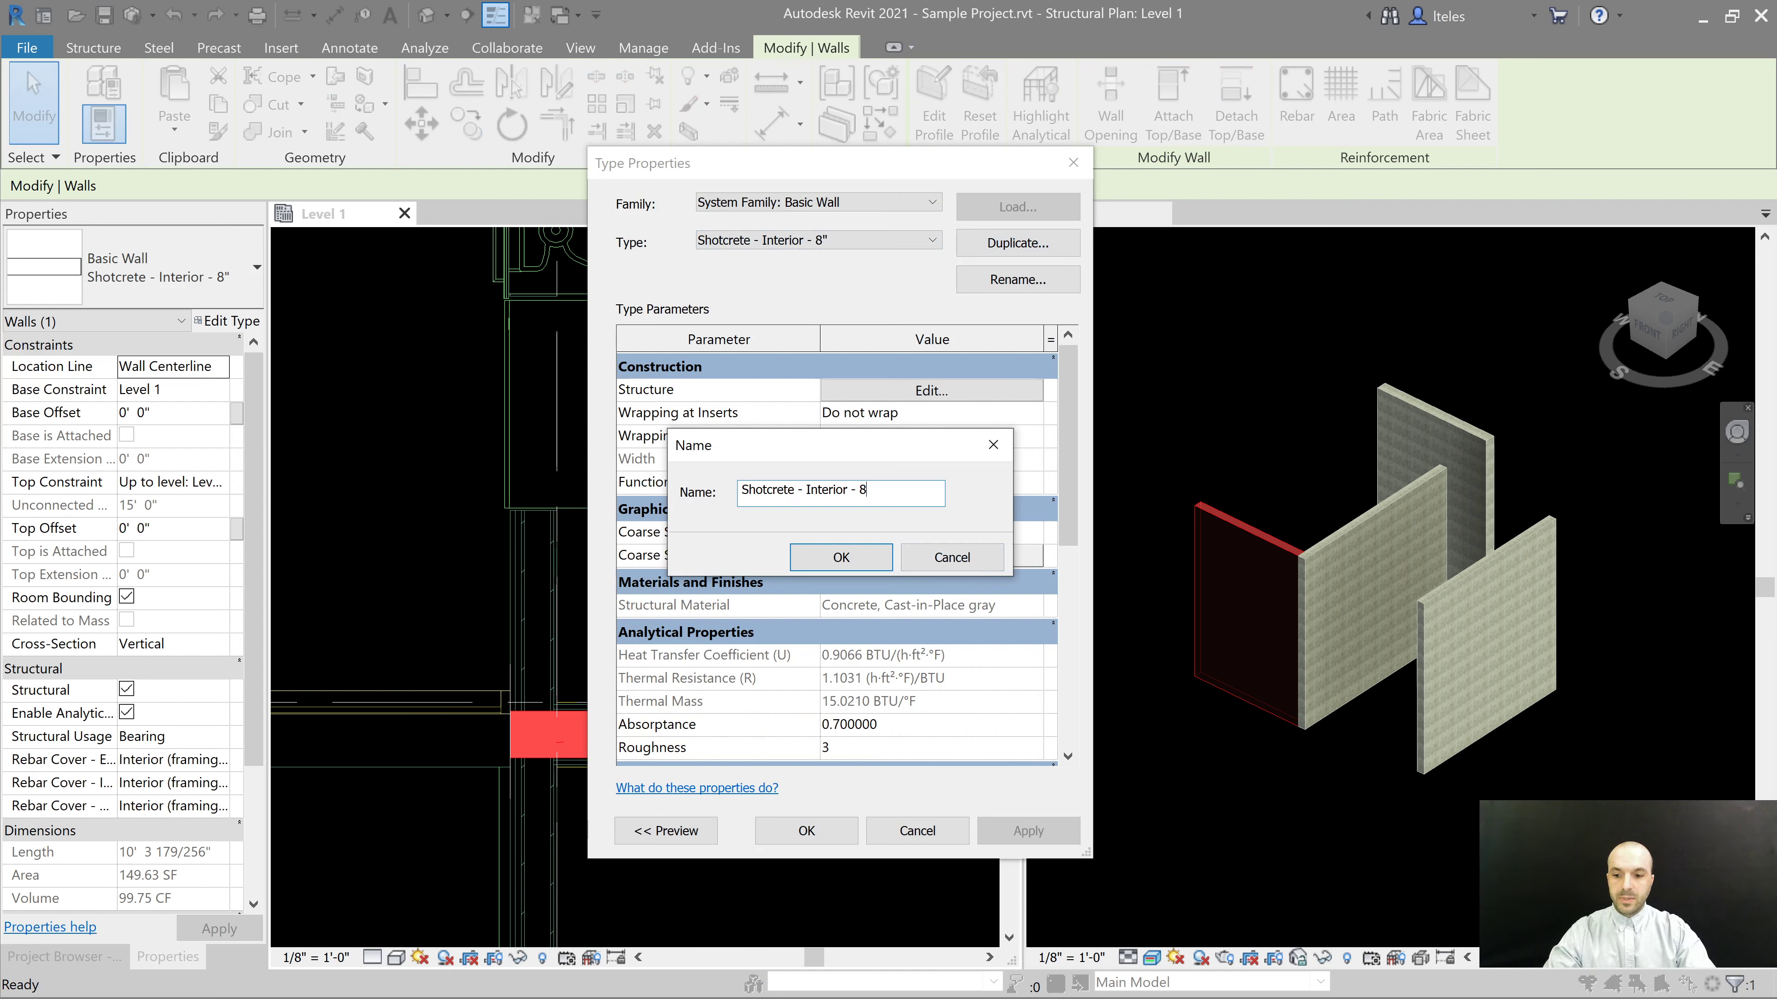
pyautogui.write('10')
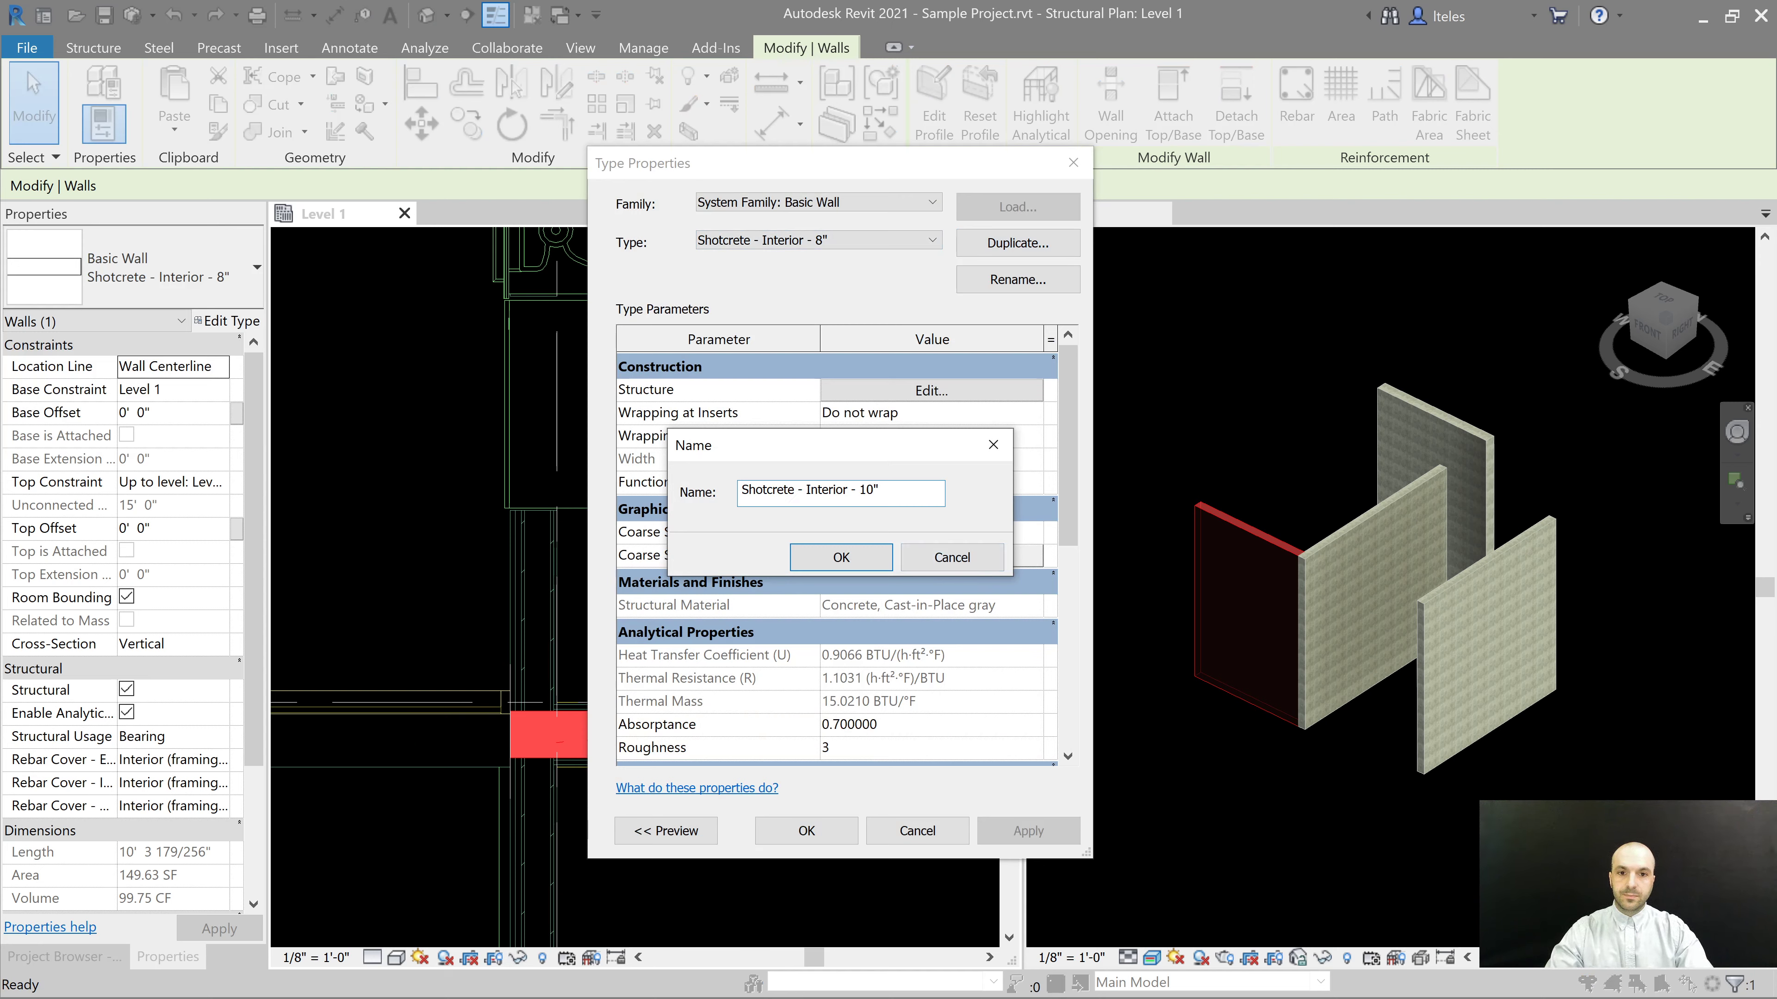
pyautogui.press('Return')
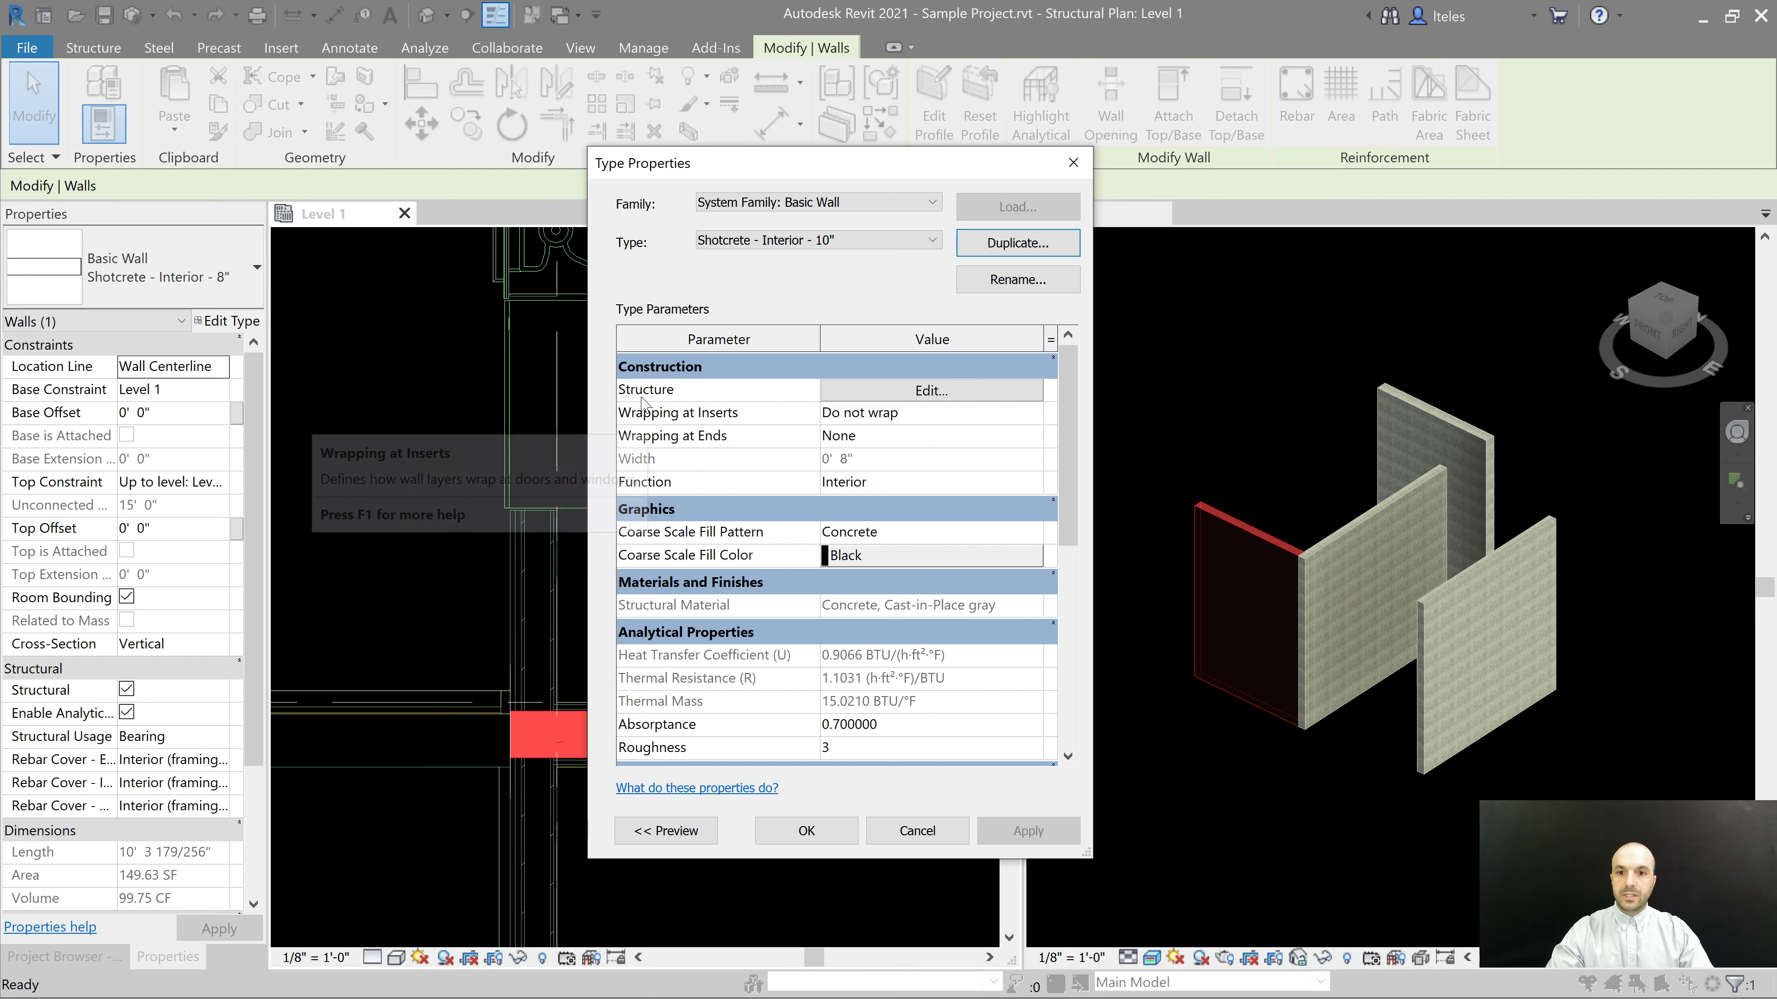
# Set the structure layer thickness of the Shotcrete - Interior - 10" type to 10" and apply the type to the selected wall
pyautogui.click(846, 390)
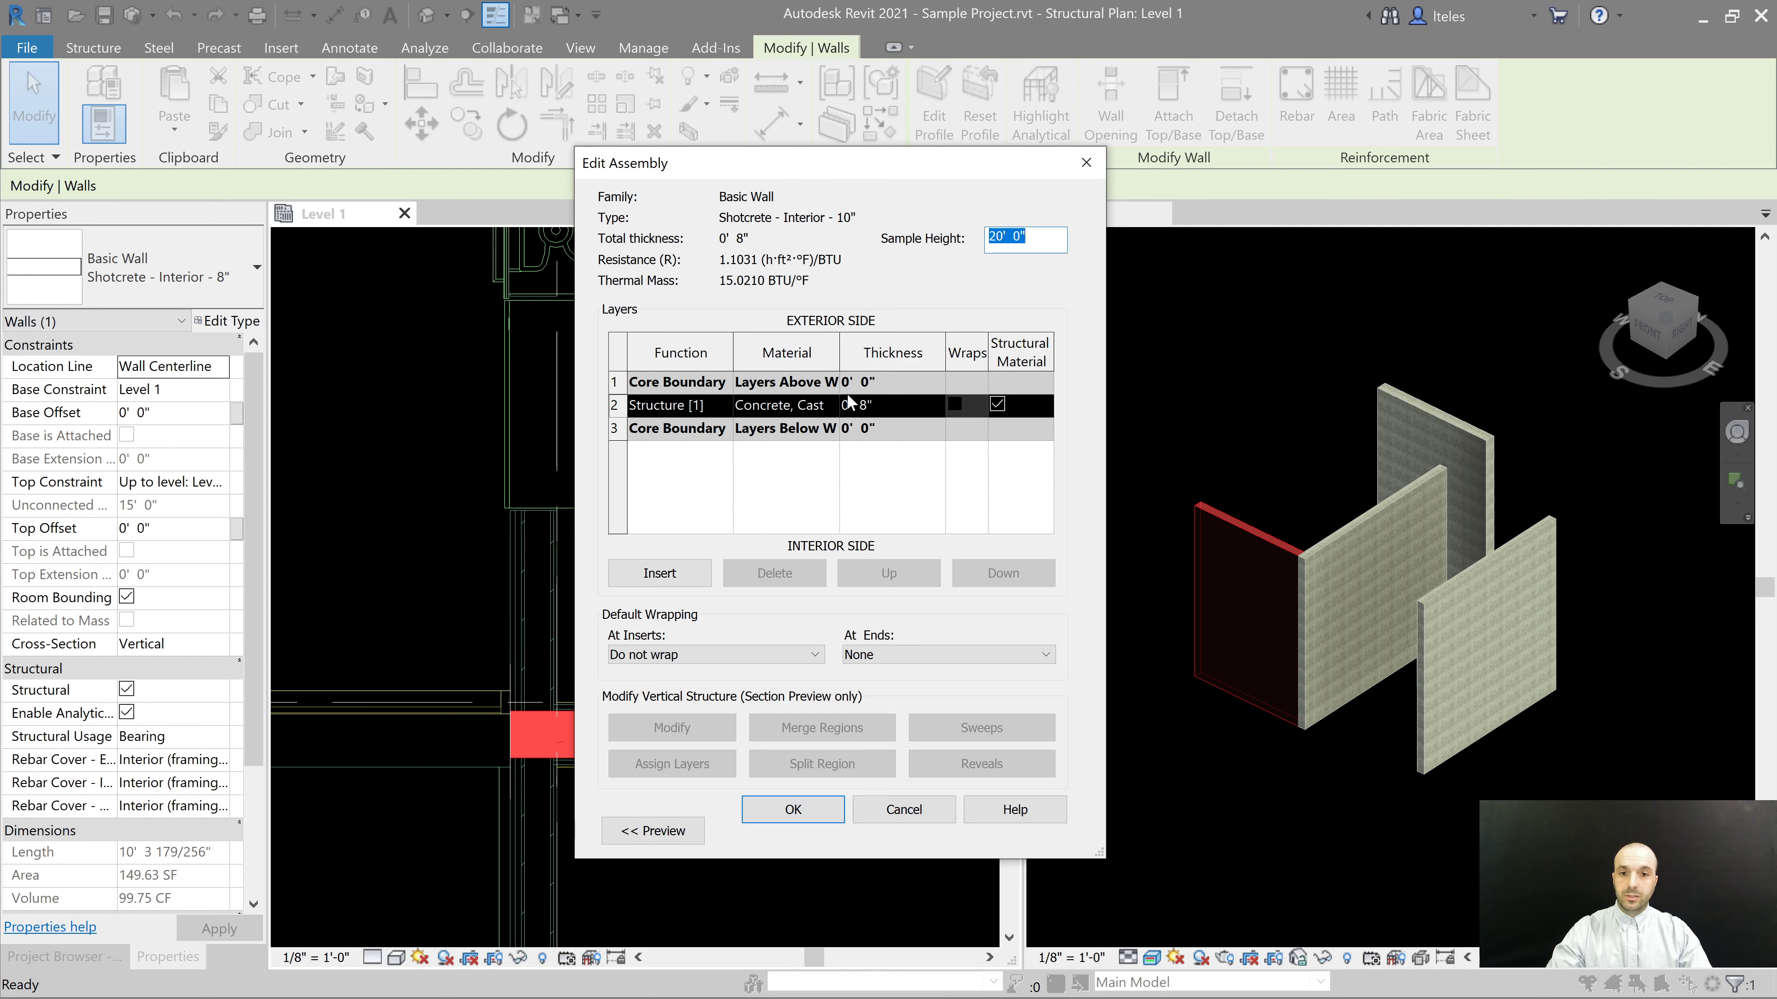
pyautogui.click(848, 403)
pyautogui.write('10')
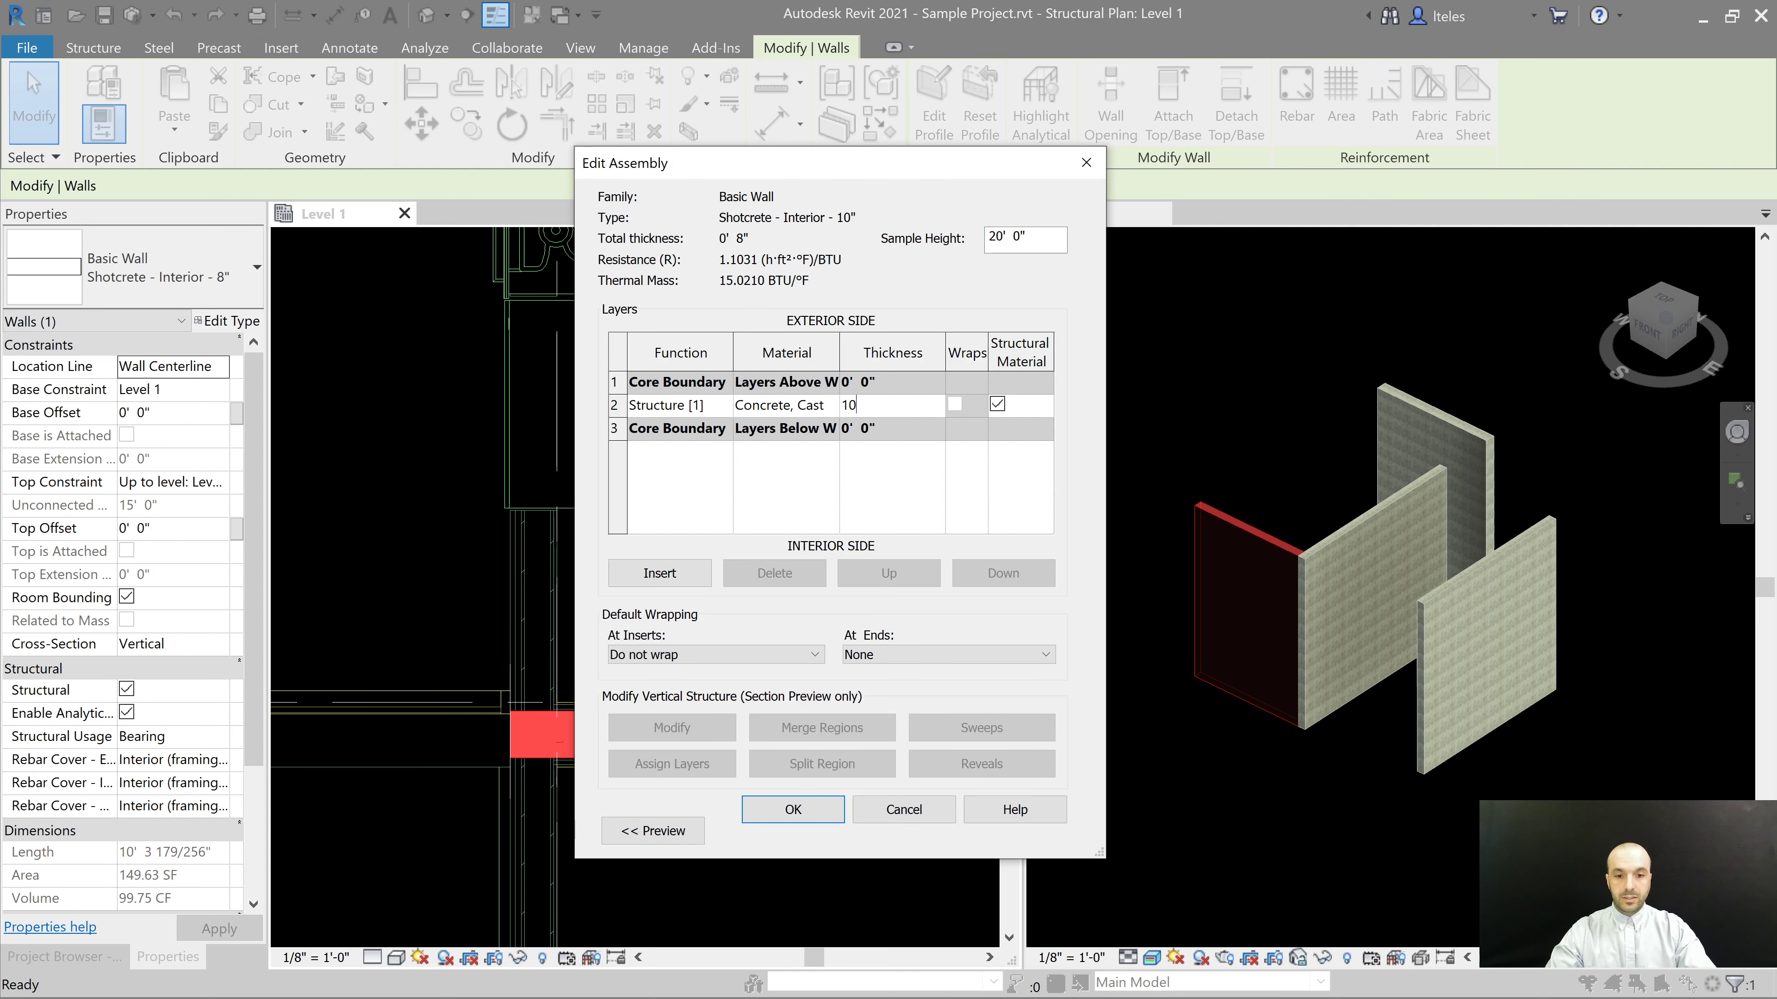
pyautogui.click(804, 812)
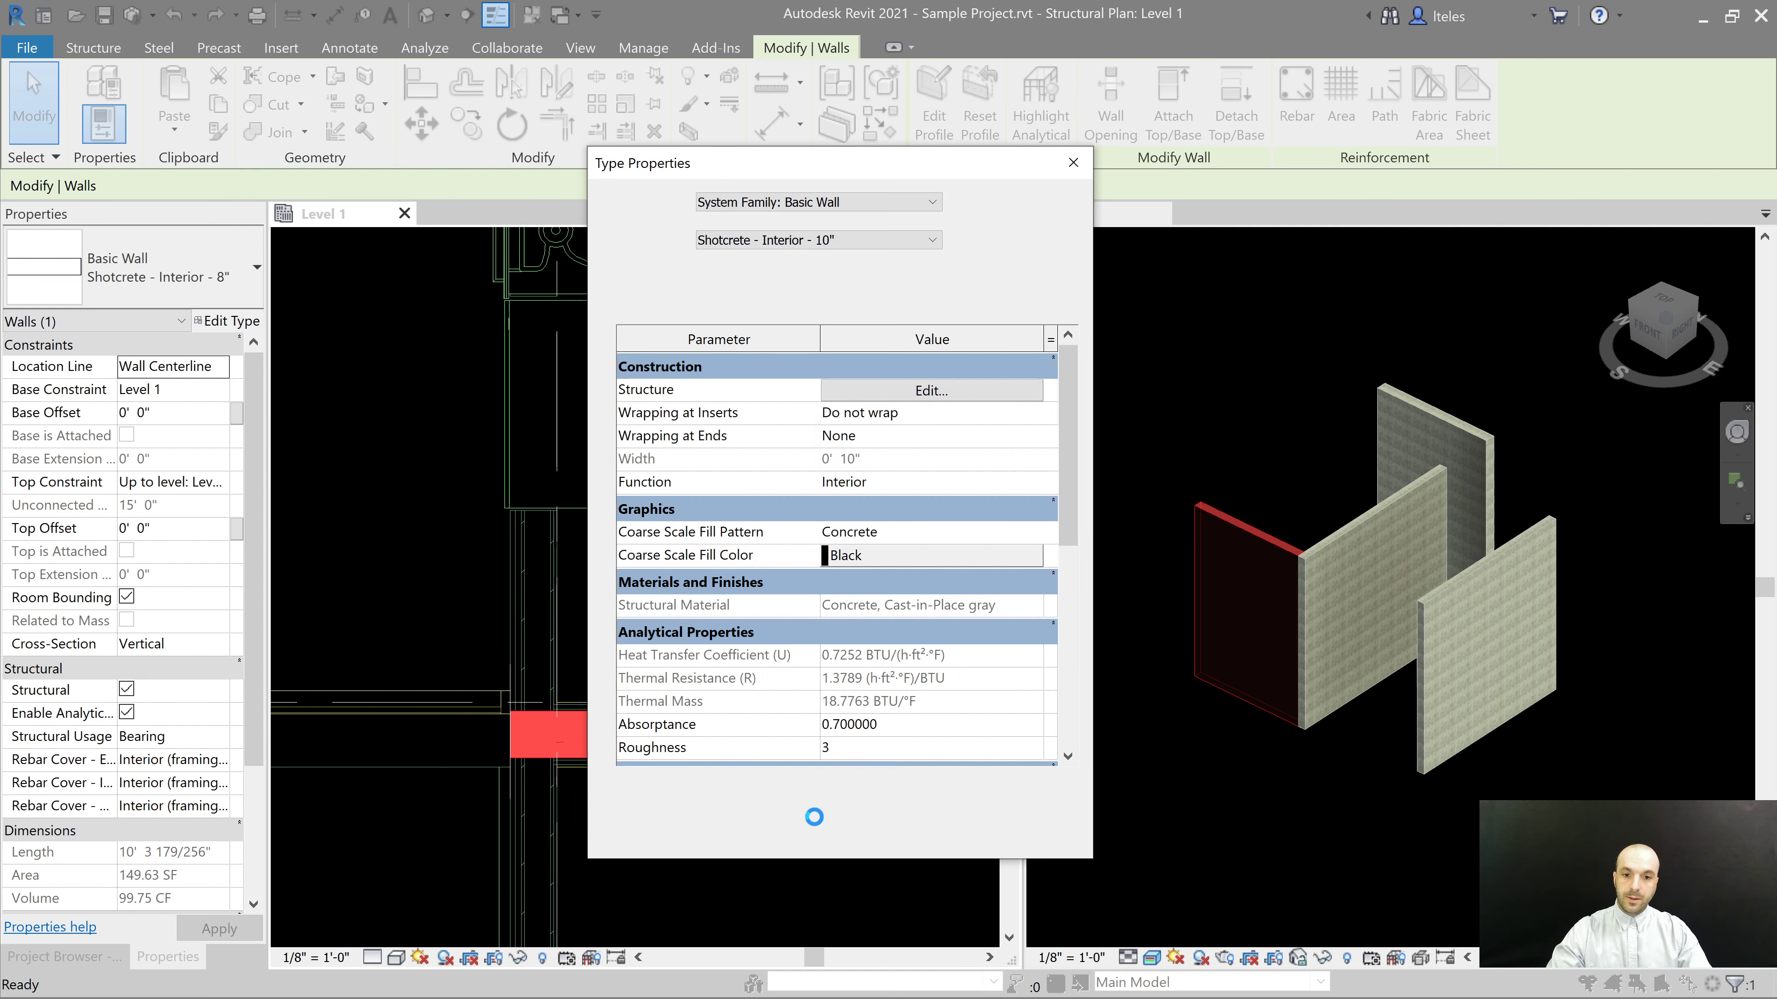
pyautogui.click(808, 833)
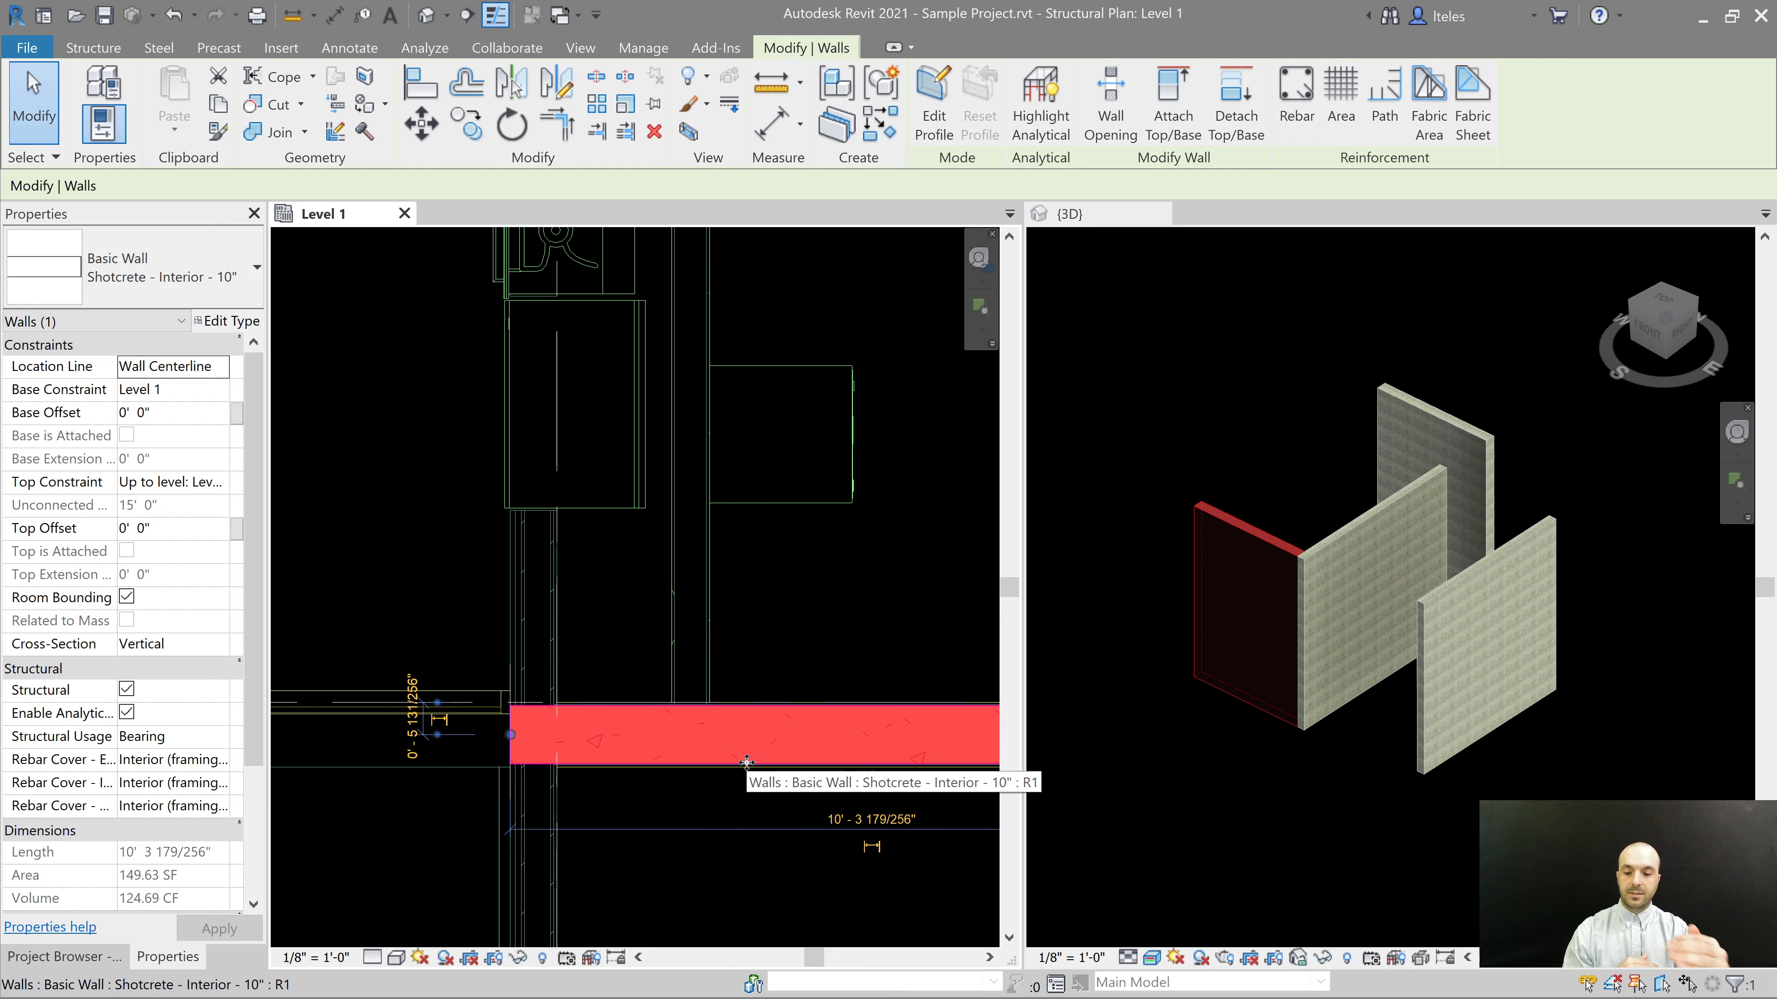
pyautogui.click(667, 849)
pyautogui.moveTo(698, 841); pyautogui.dragTo(669, 832, button='middle')
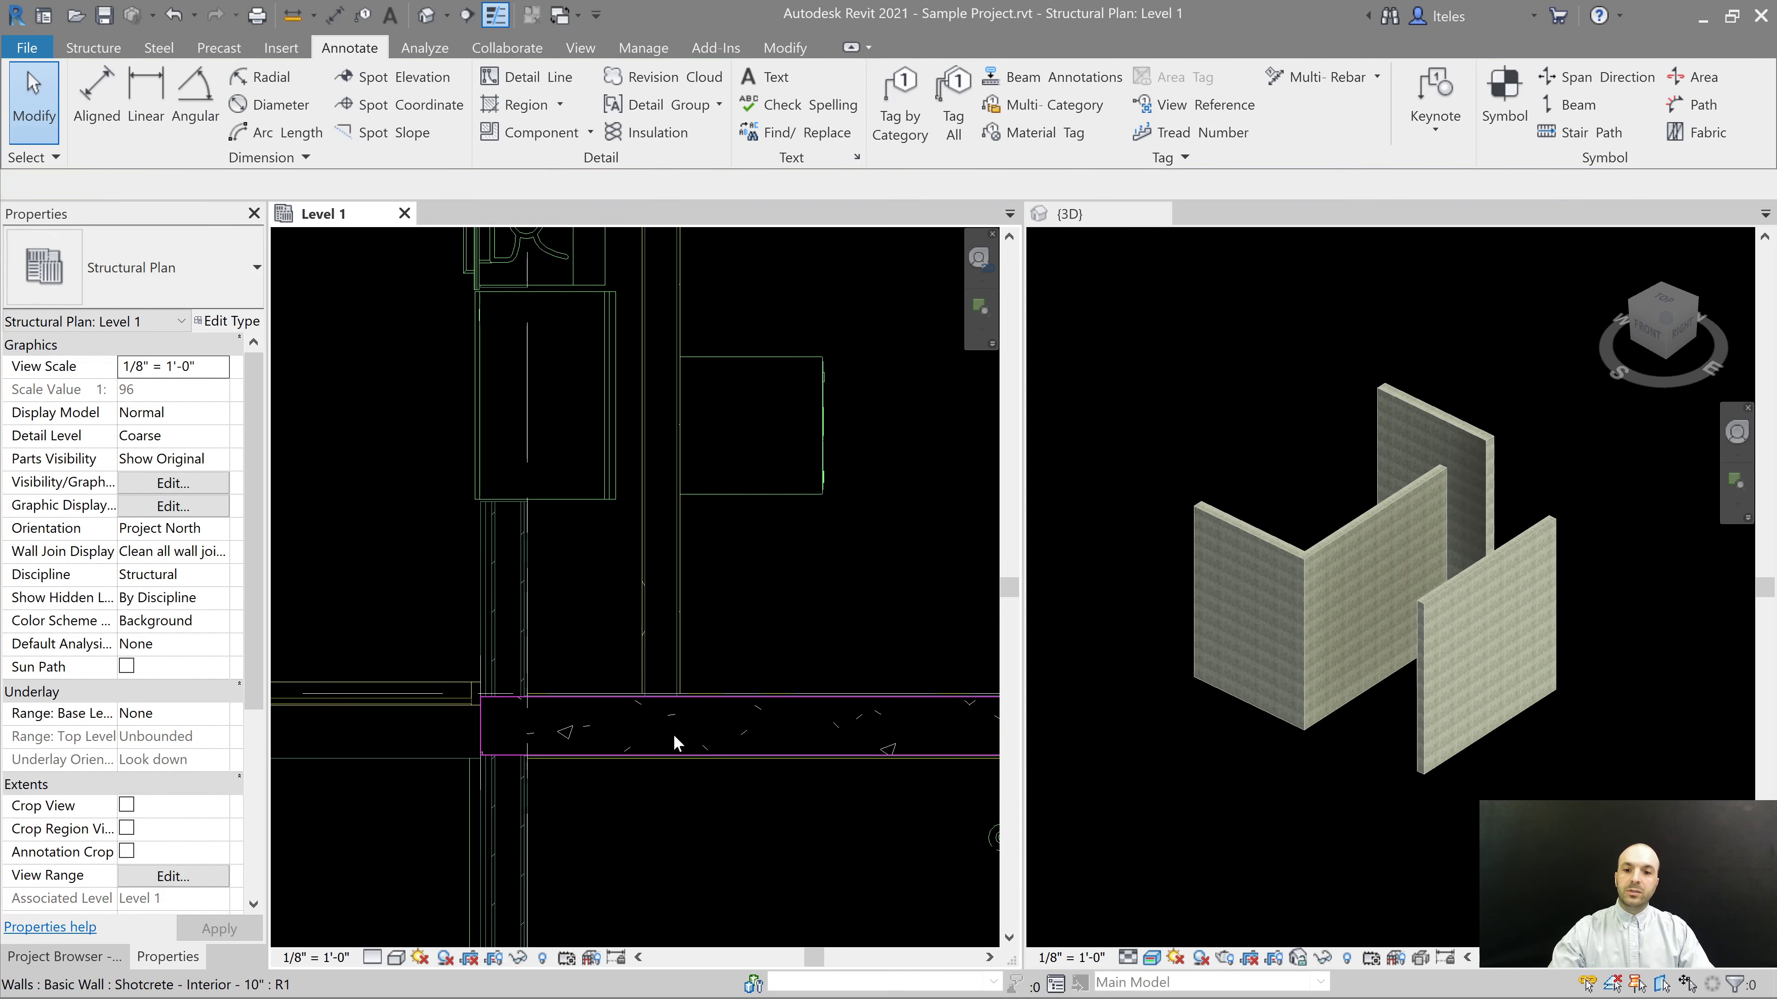
# Examine the lower interior wall and the upper exterior wall in the plan, checking their assigned types and positions
pyautogui.click(759, 850)
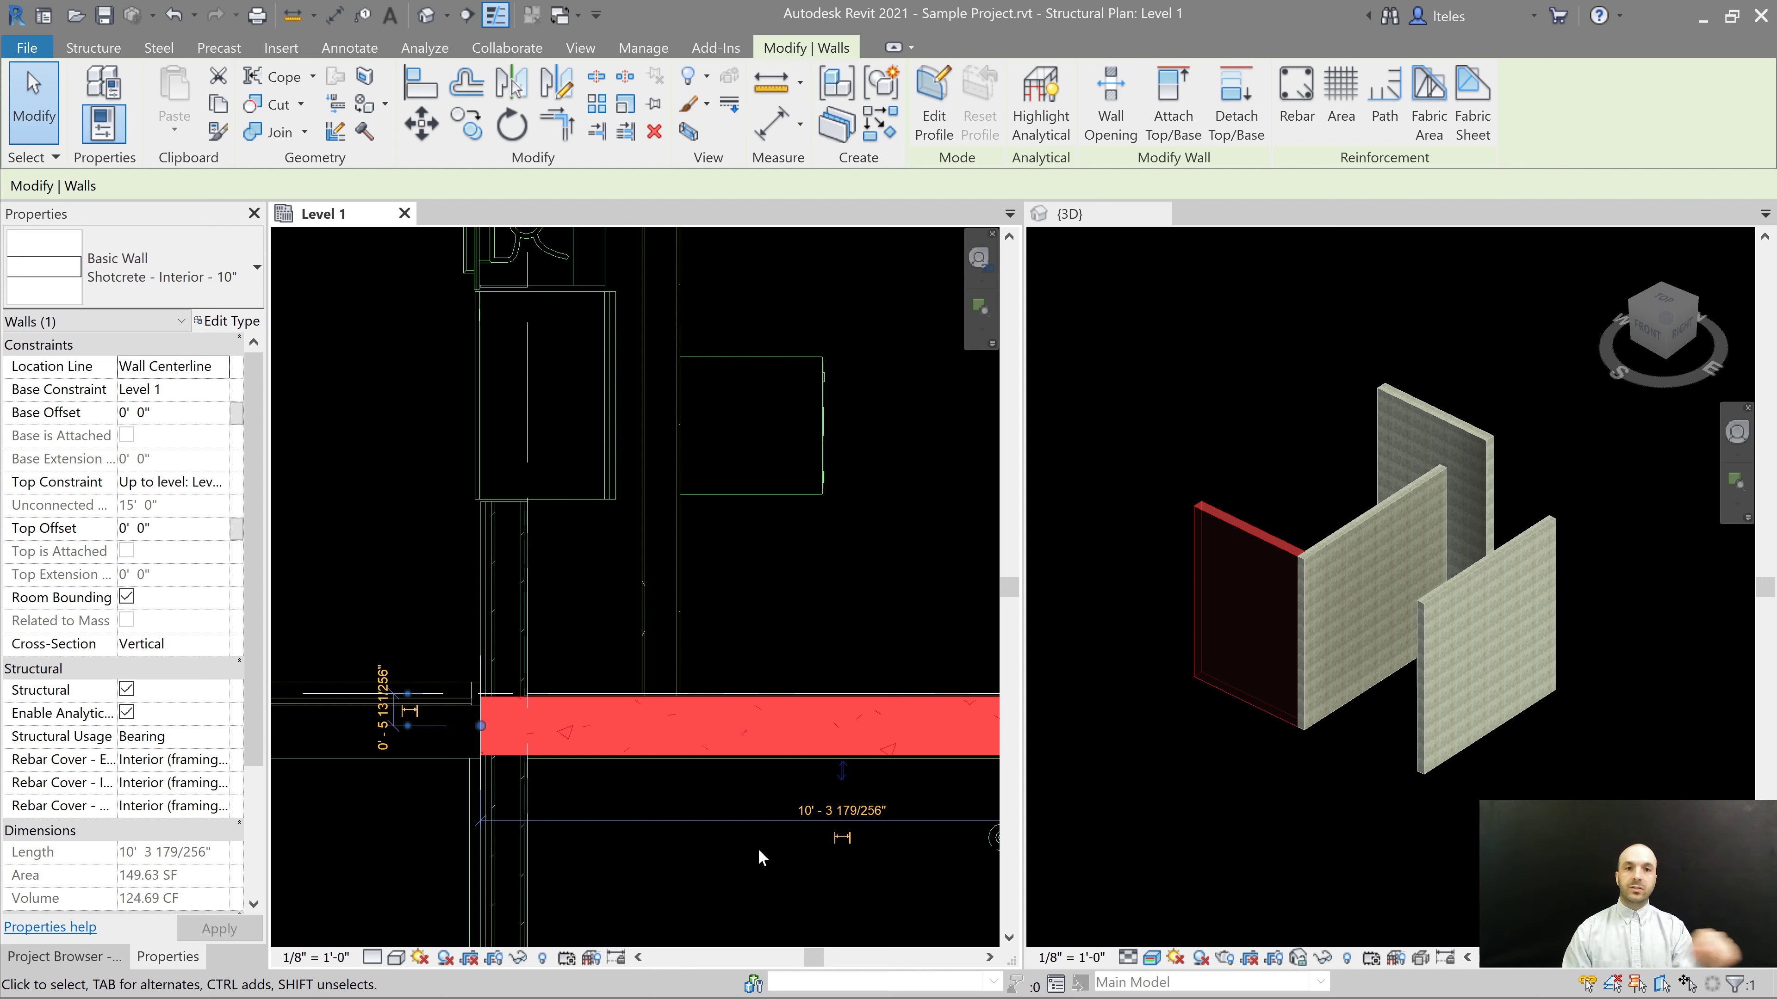
pyautogui.scroll(-5, 558, 796)
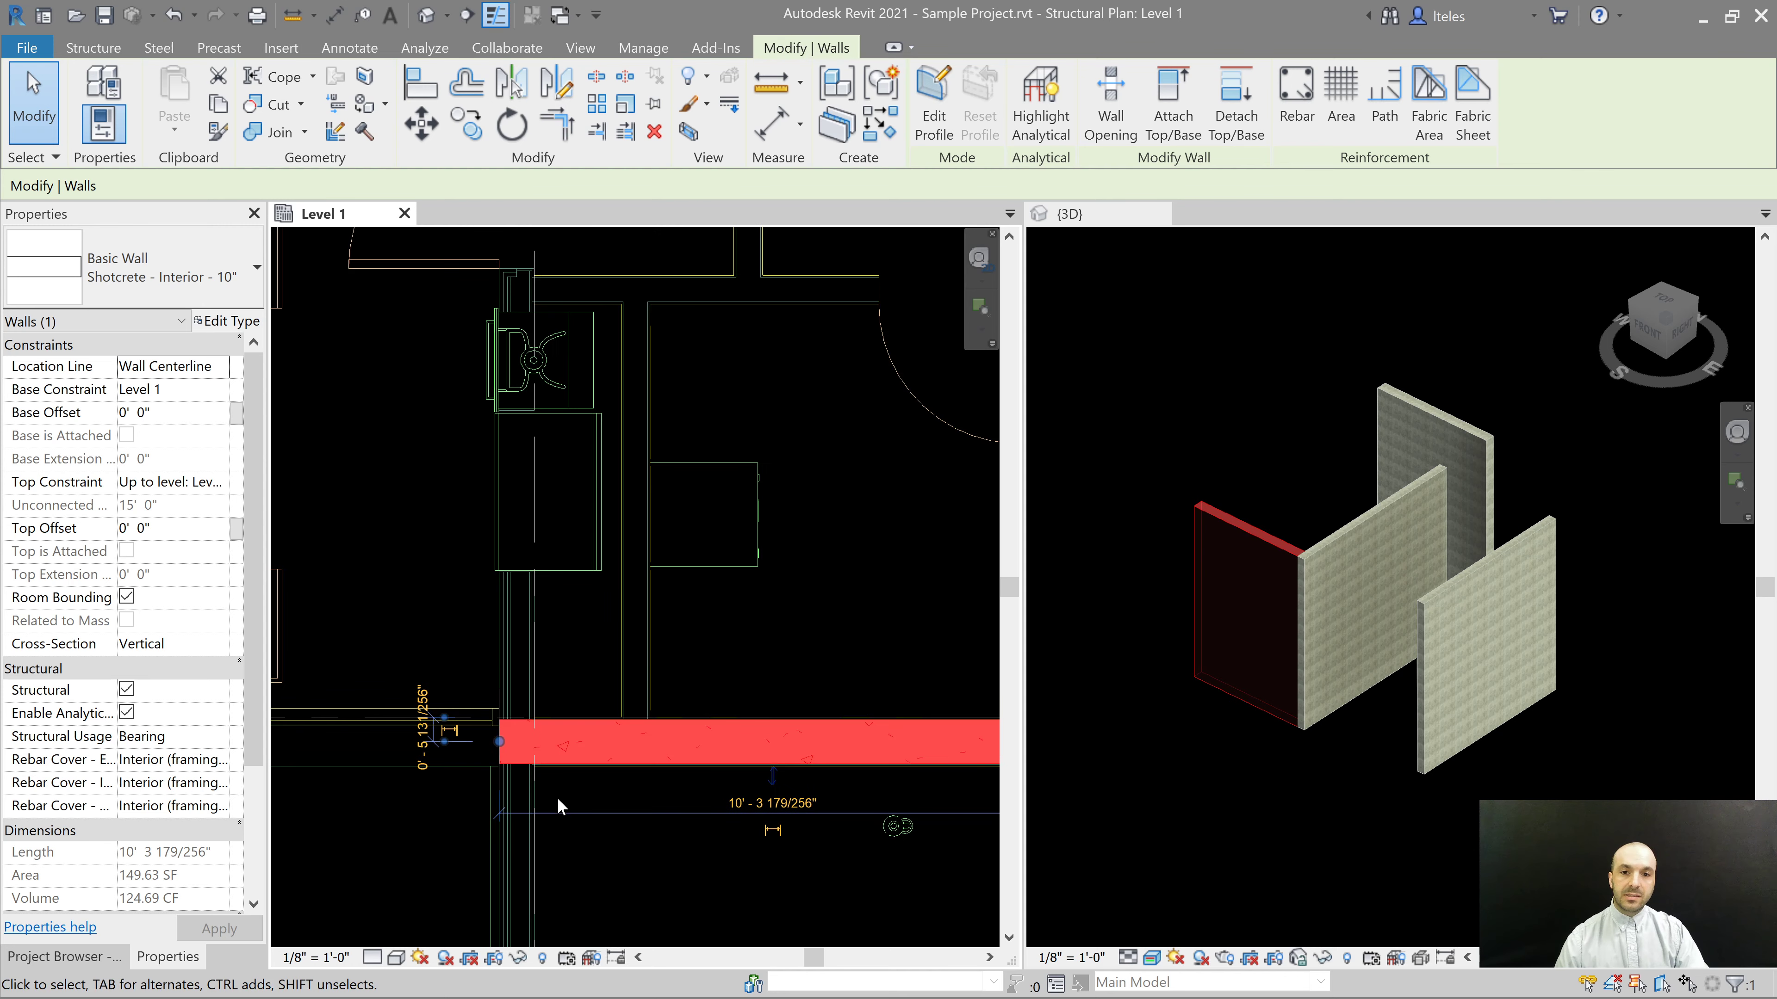
pyautogui.scroll(3, 602, 421)
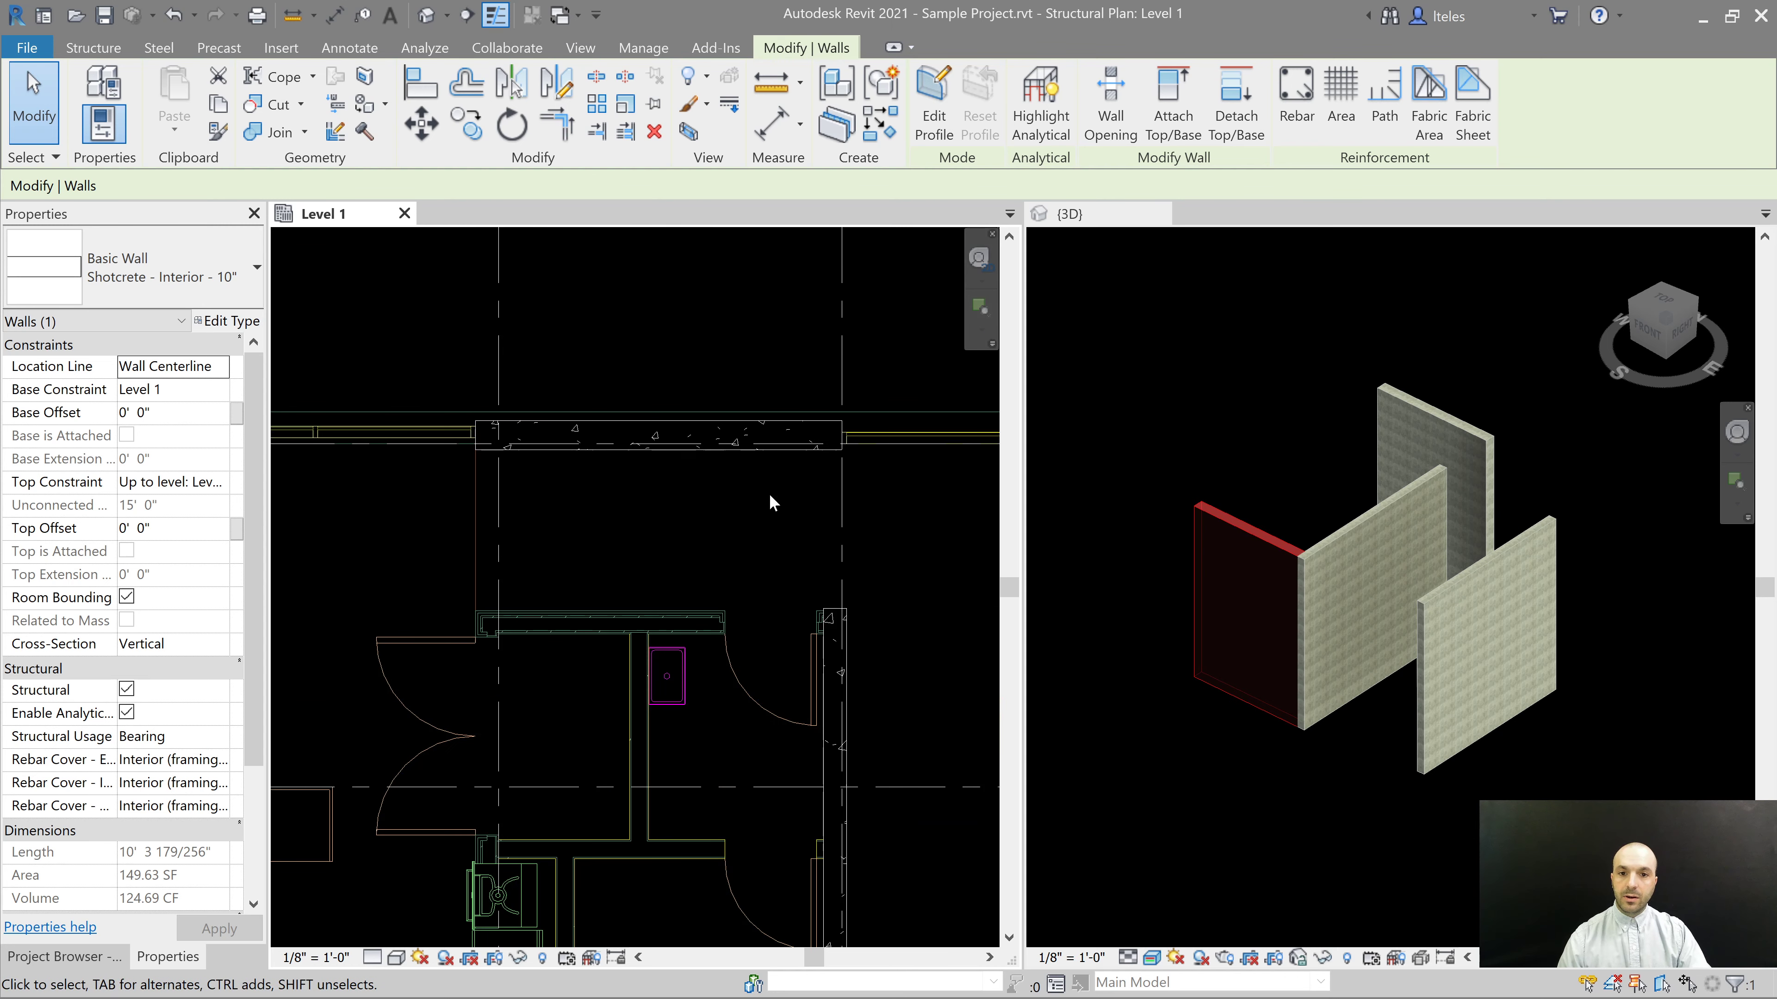
pyautogui.click(767, 459)
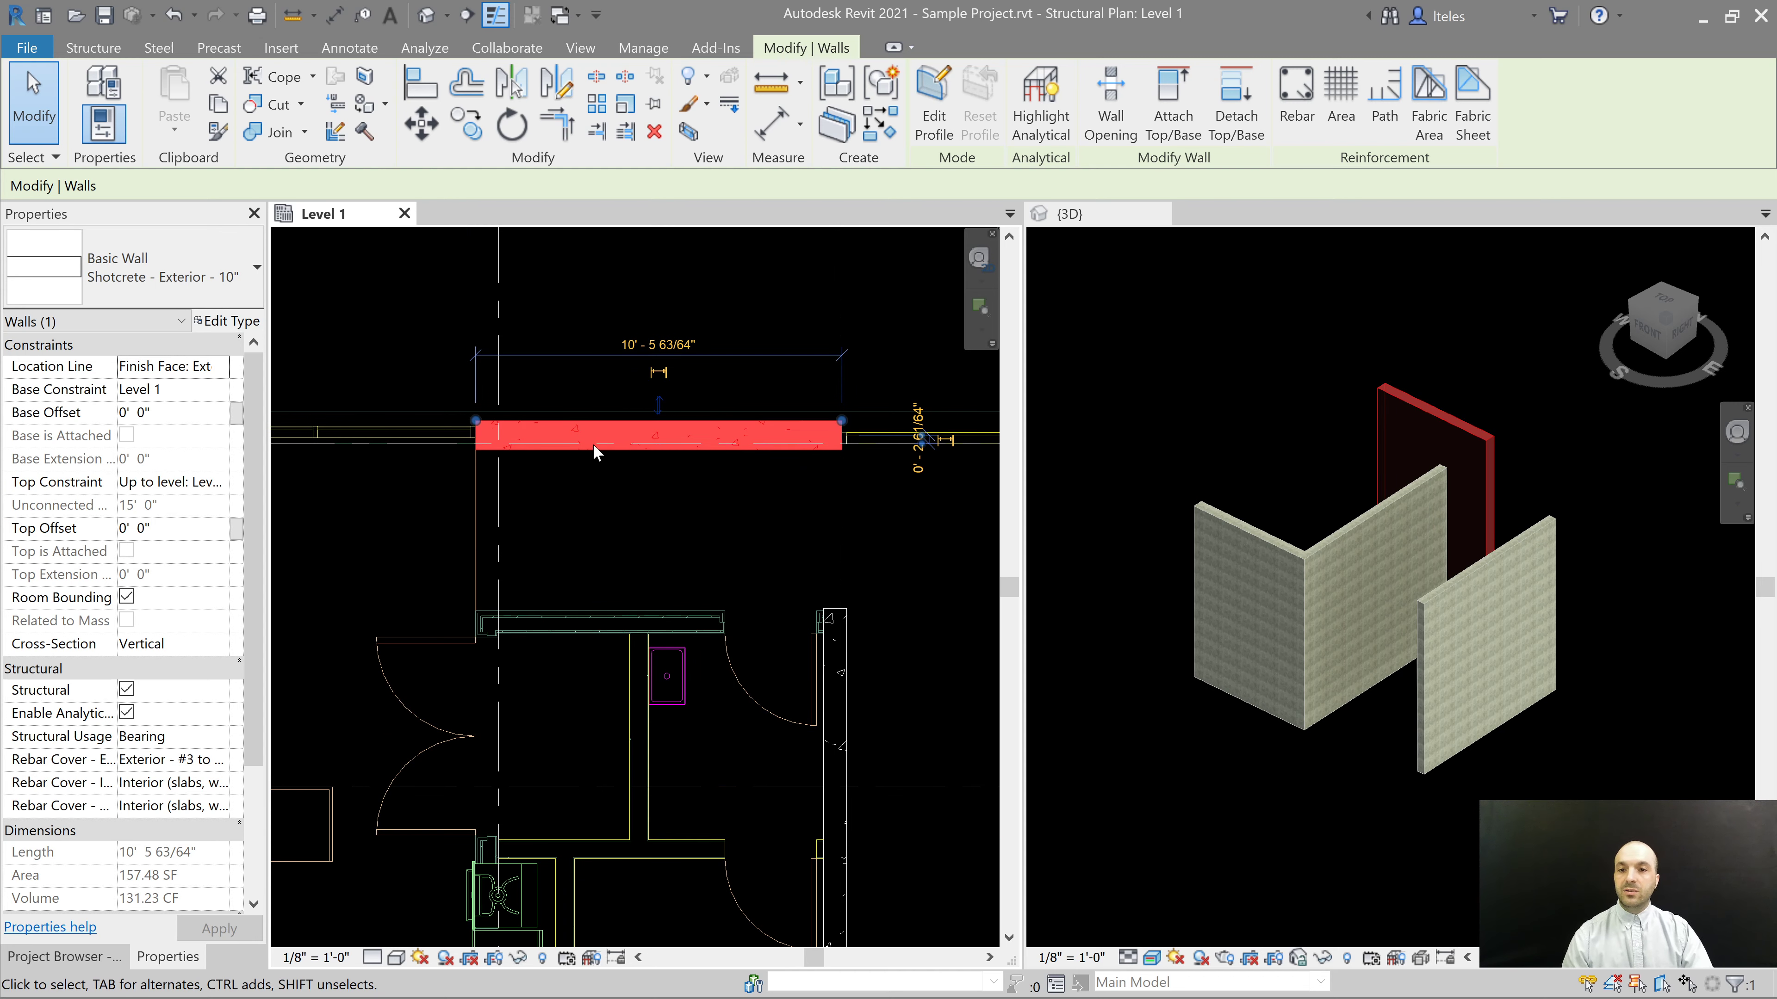
pyautogui.scroll(2, 646, 476)
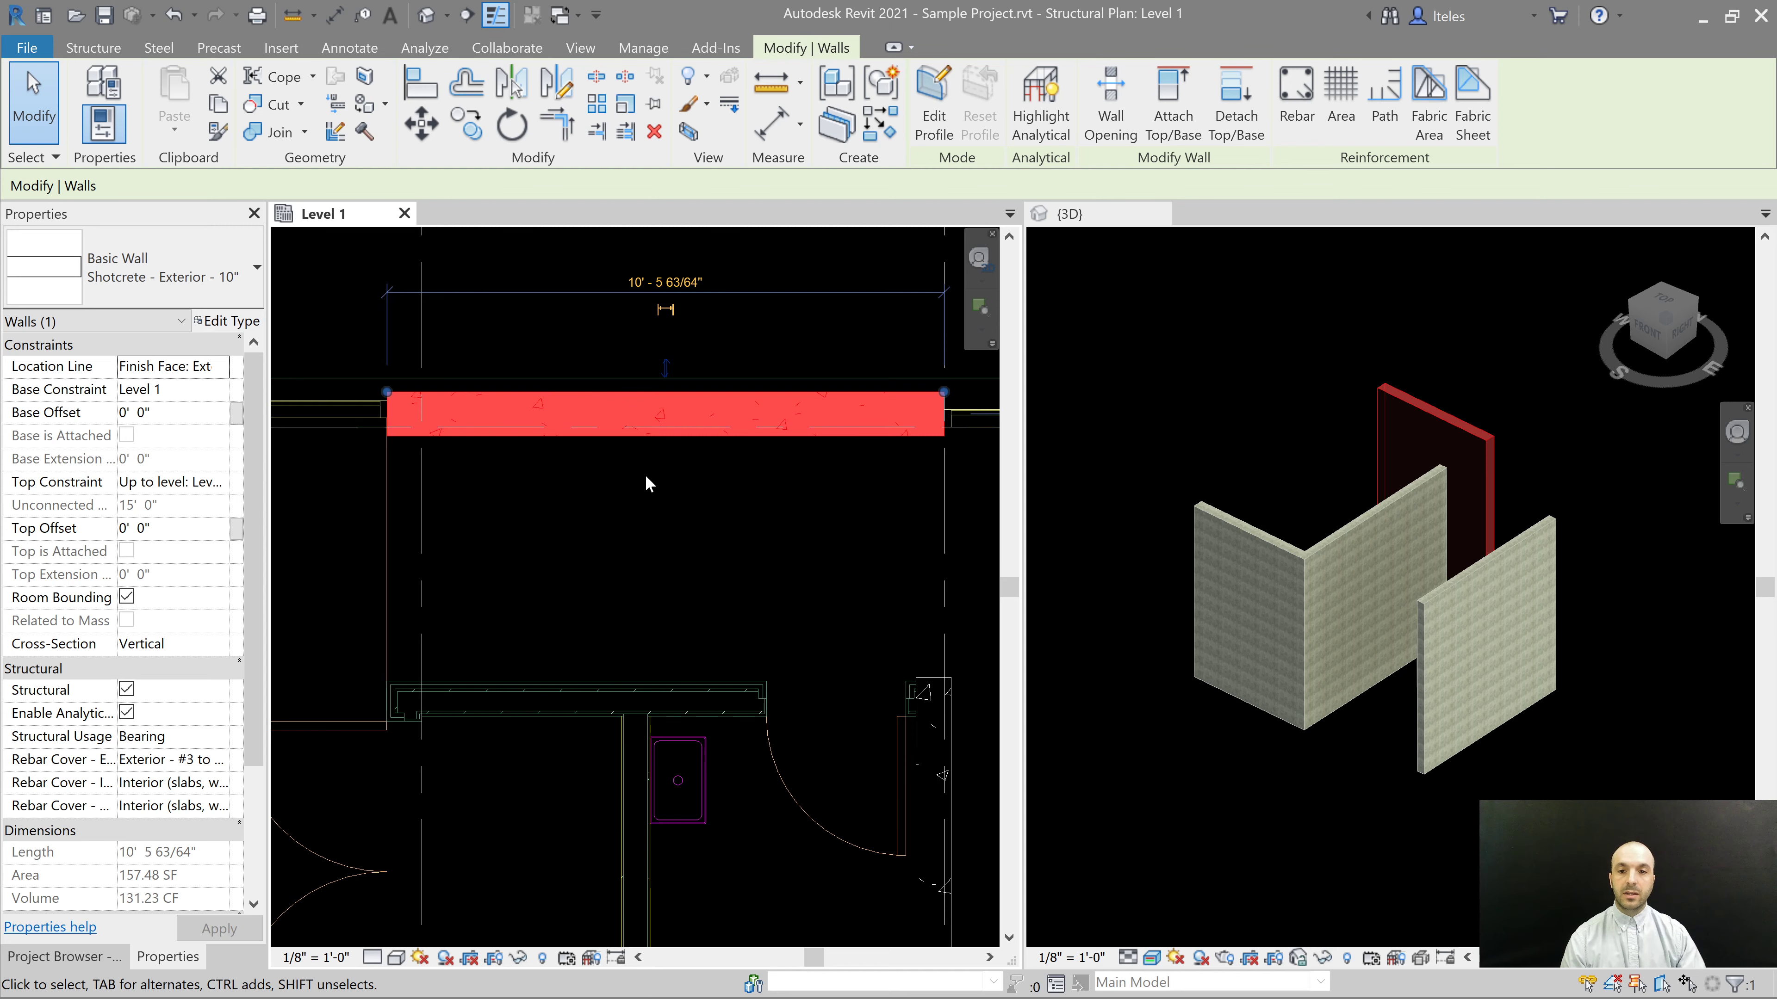
pyautogui.scroll(-5, 630, 473)
pyautogui.moveTo(801, 528); pyautogui.dragTo(678, 476, button='middle')
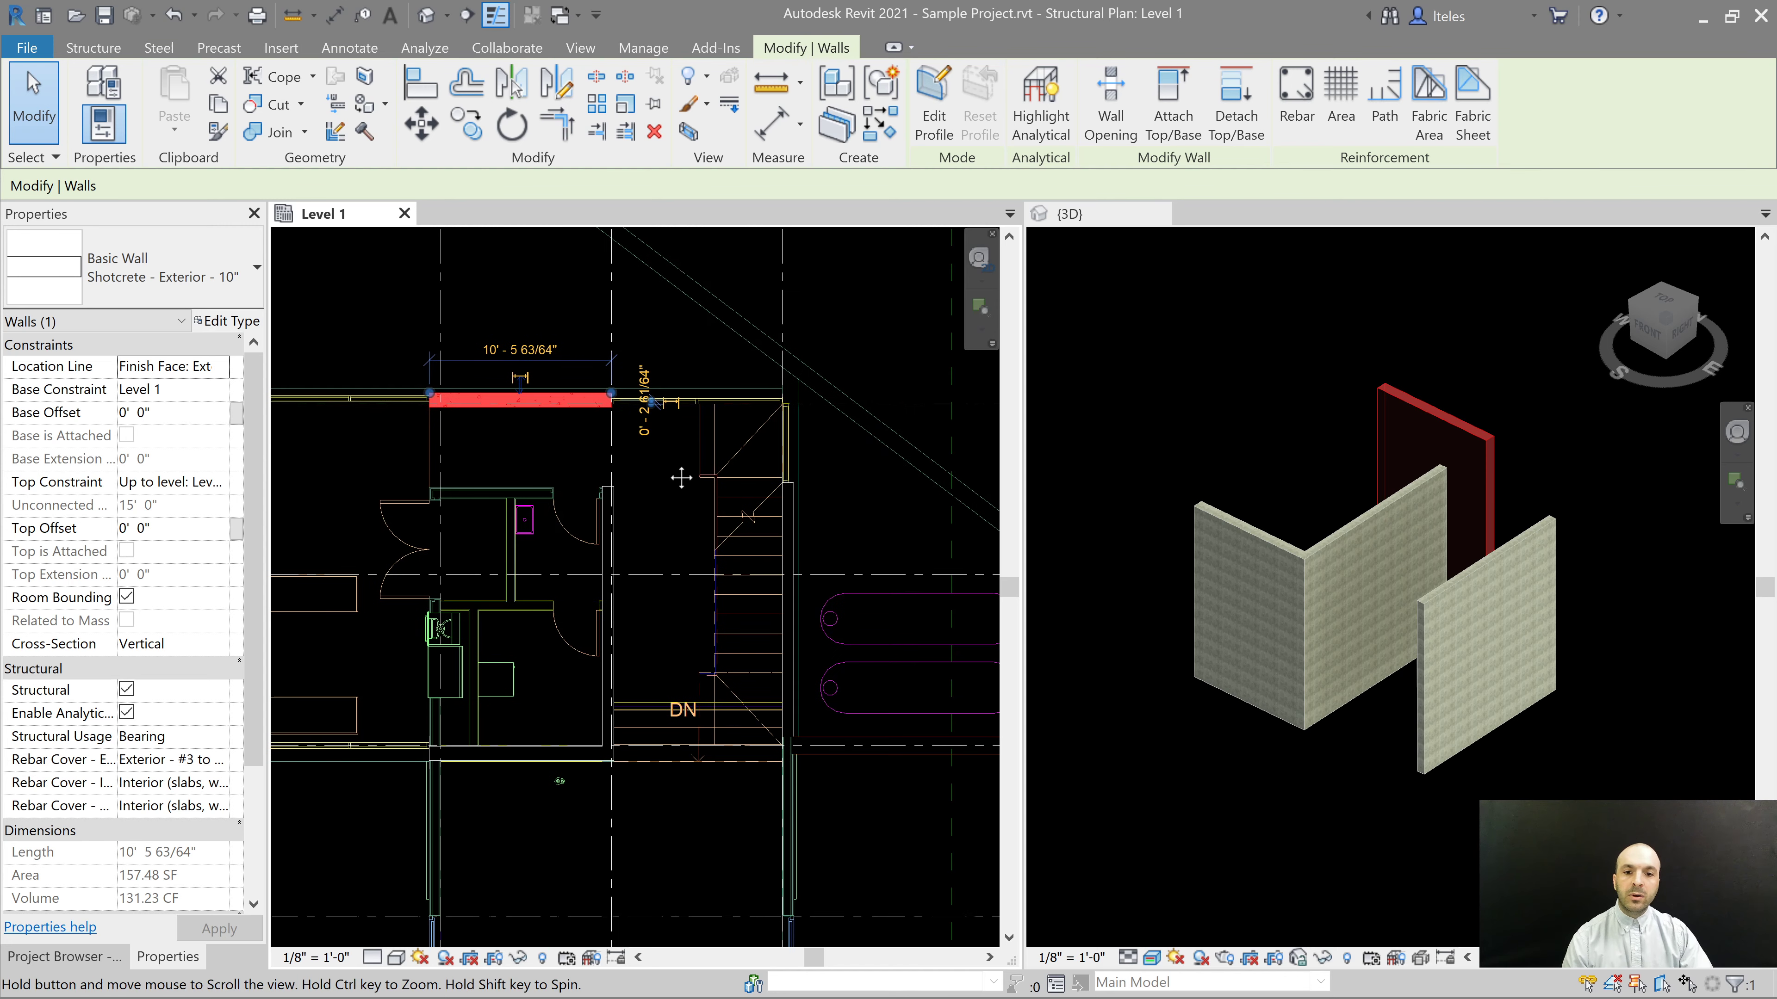
pyautogui.scroll(2, 842, 544)
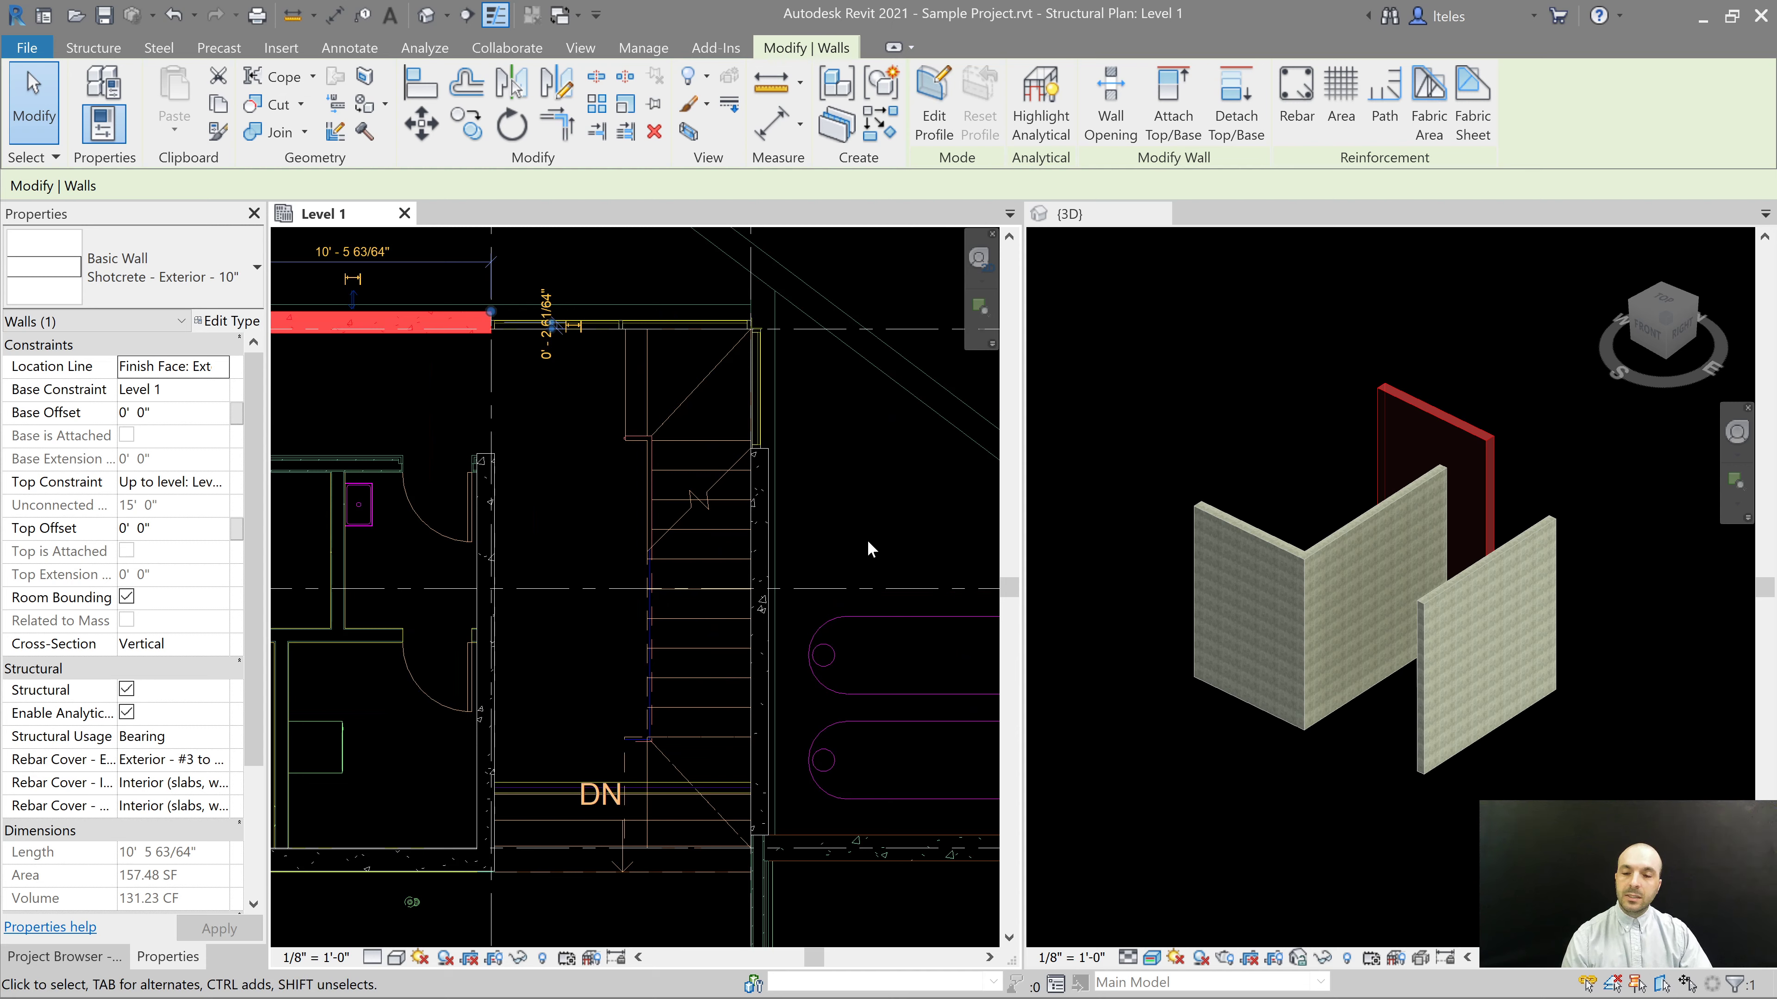